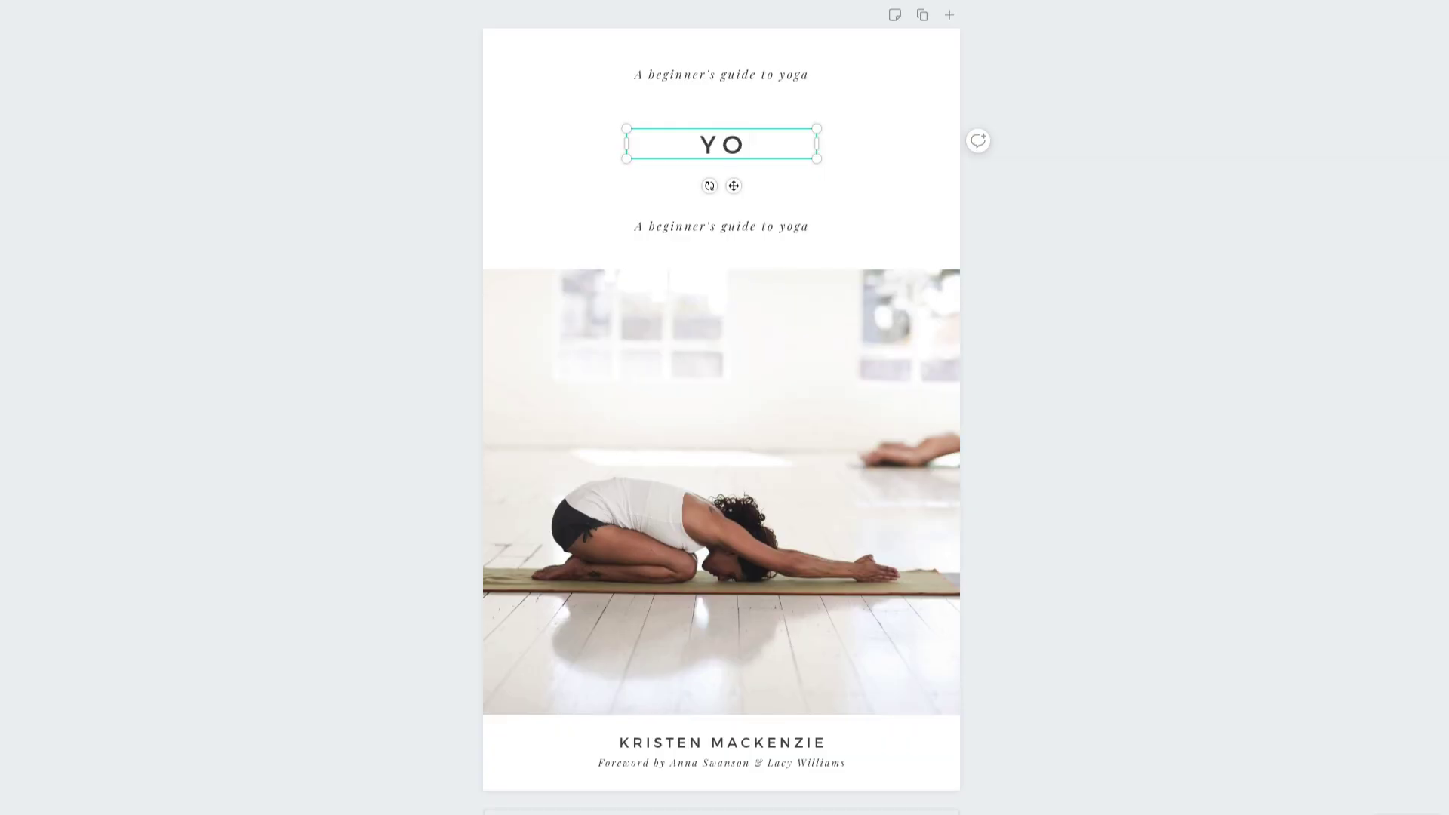
Complete the yoga book cover's title as YOGA 101, enlarge it, and apply the cover's crop in the MacBook Pro software bundle mockup.
type("GA 101")
left_click_drag(822, 160, 785, 145)
left_click(828, 415)
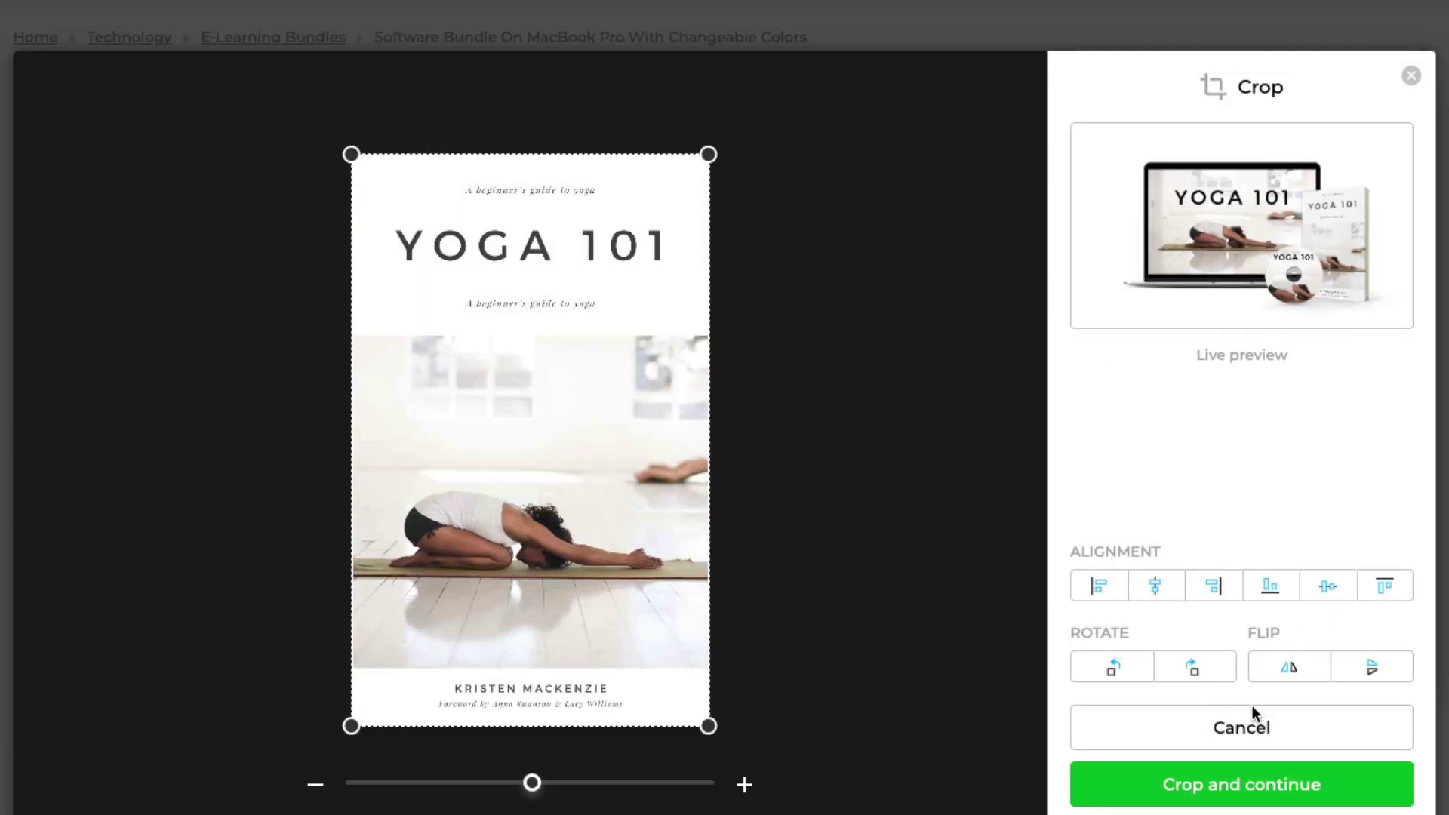
left_click(1234, 785)
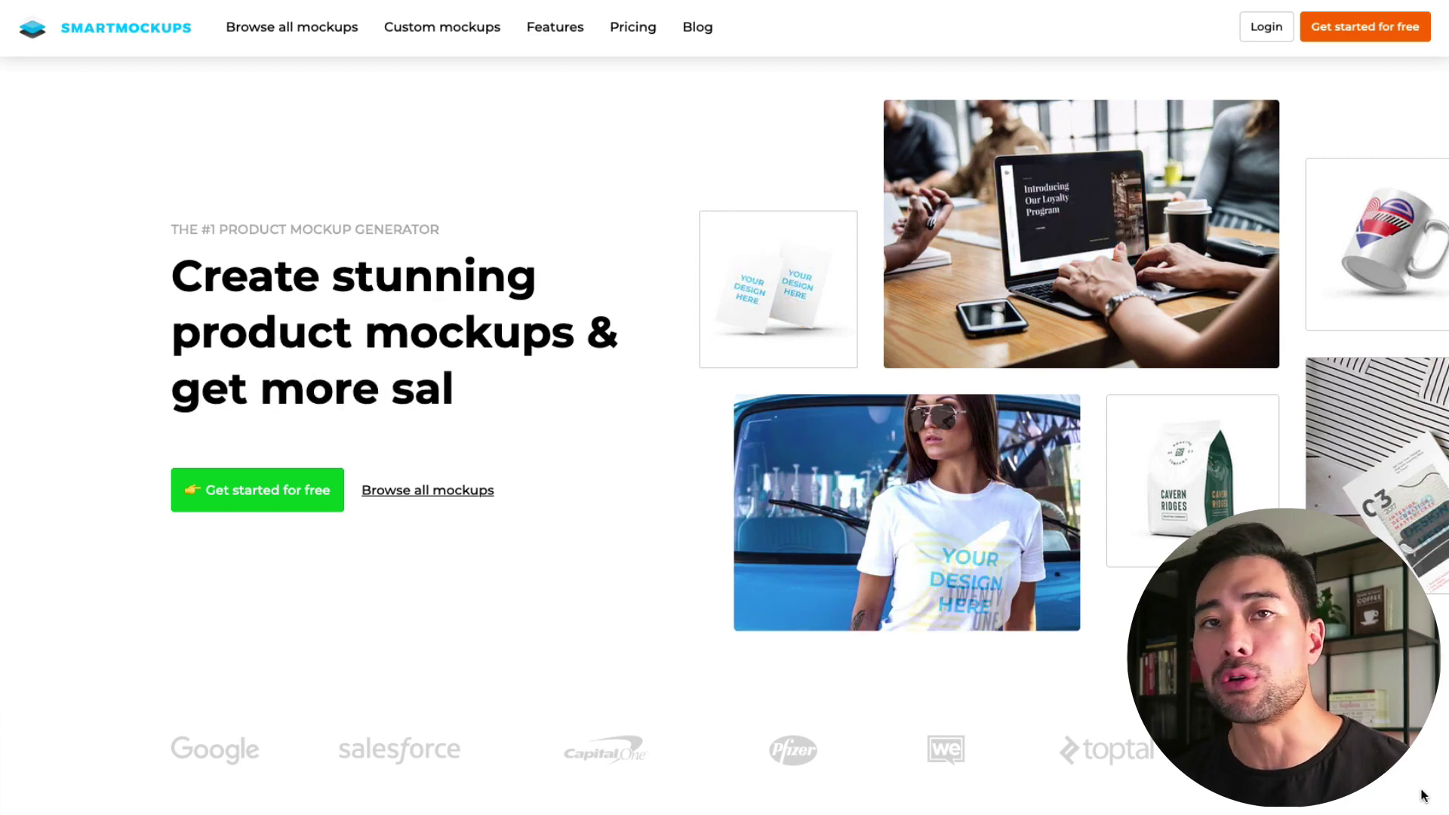
Examine the Smartmockups homepage and preview its technology, print, packaging, home & decor and apparel mockup examples.
scroll(1423, 795, "down", 4)
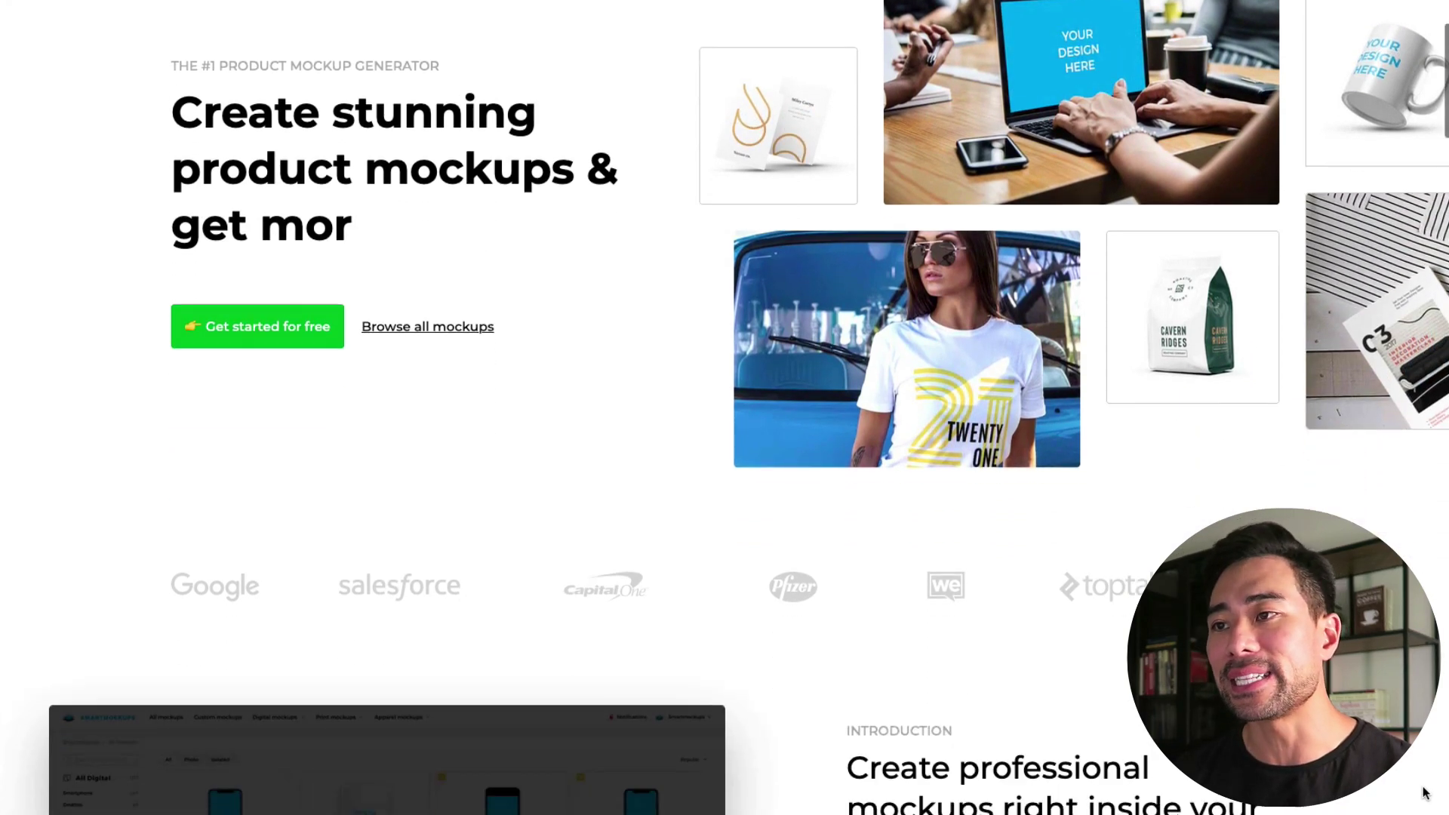
scroll(1414, 795, "down", 7)
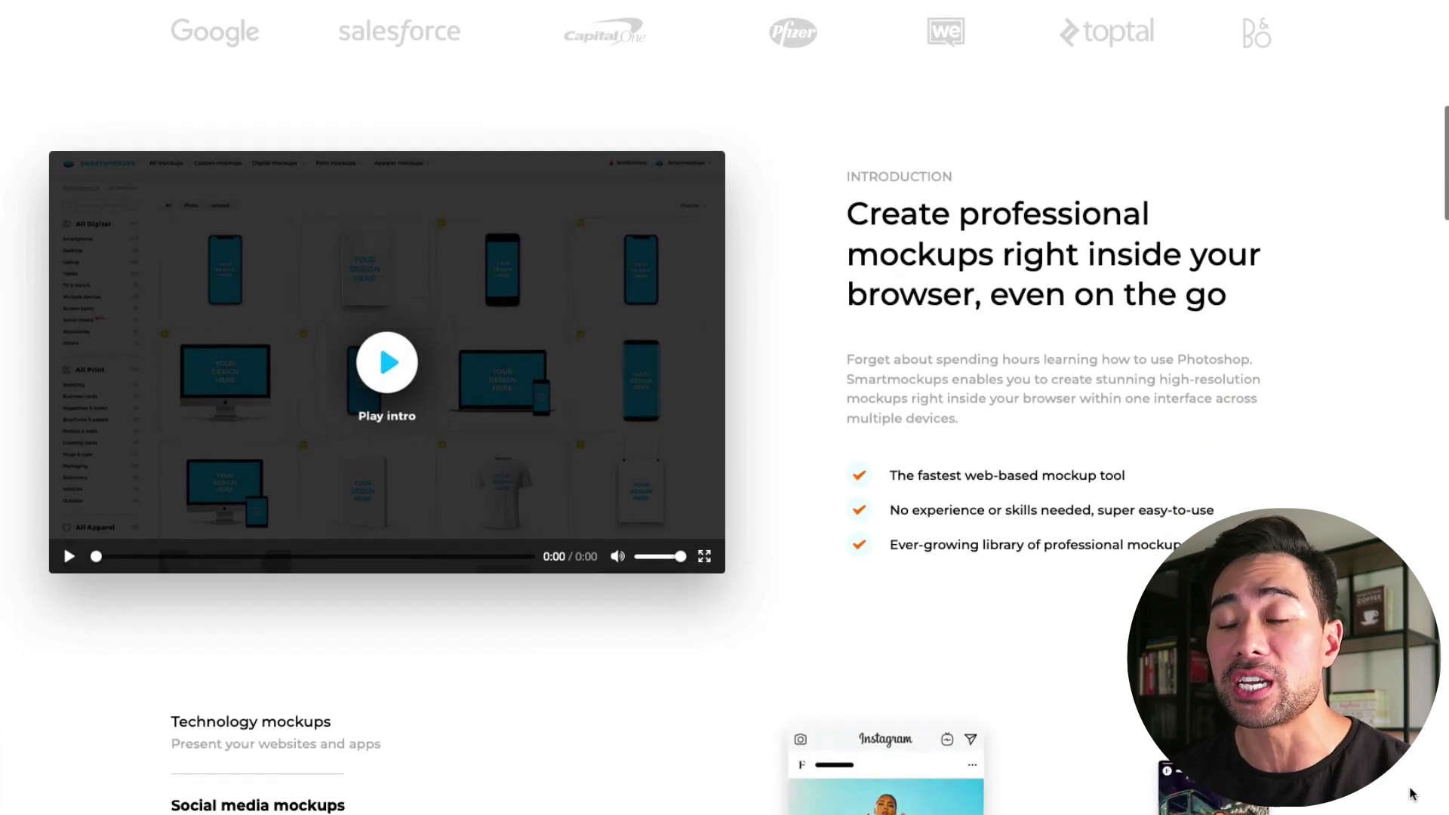
scroll(1413, 794, "down", 5)
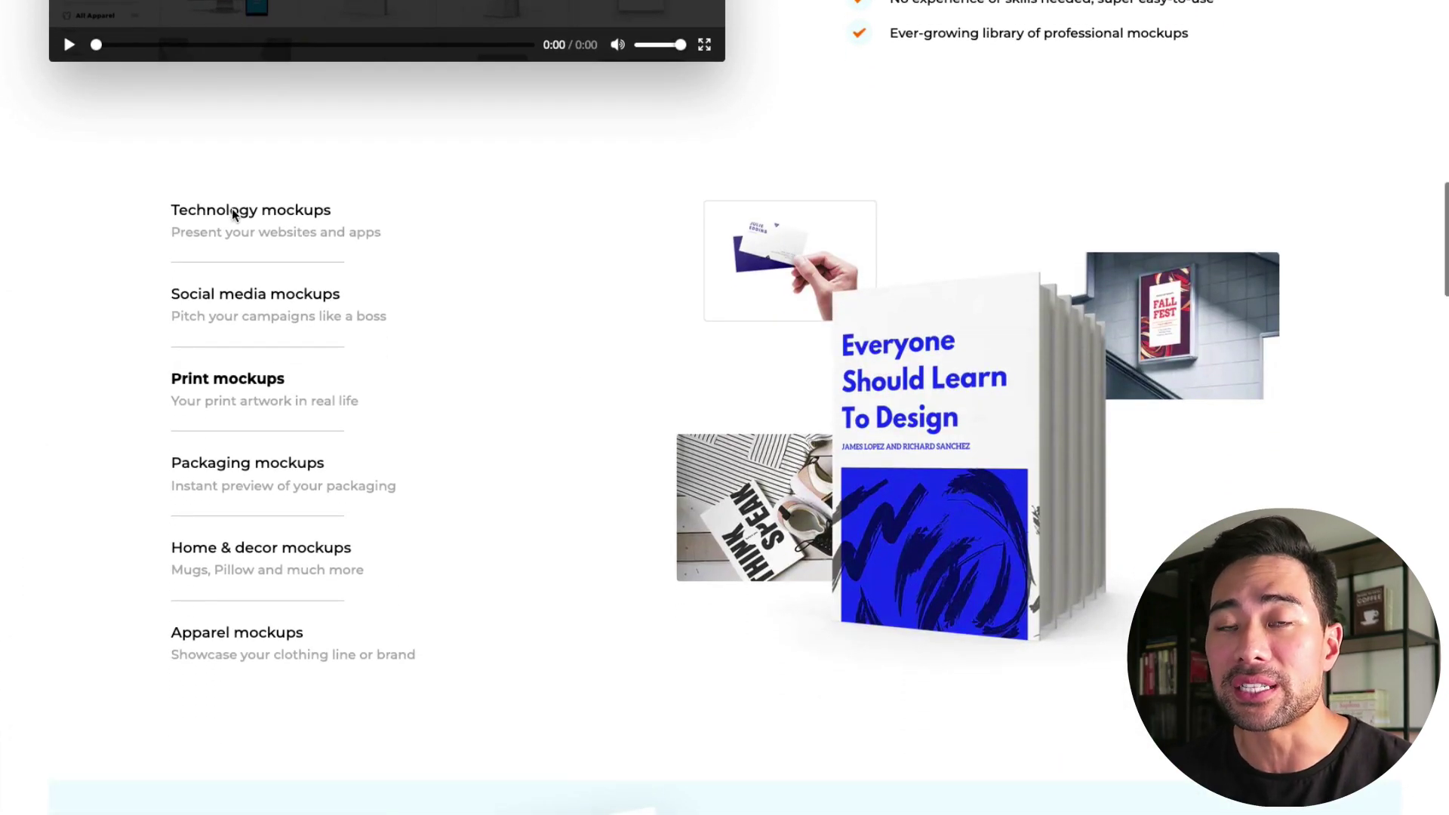
left_click(235, 212)
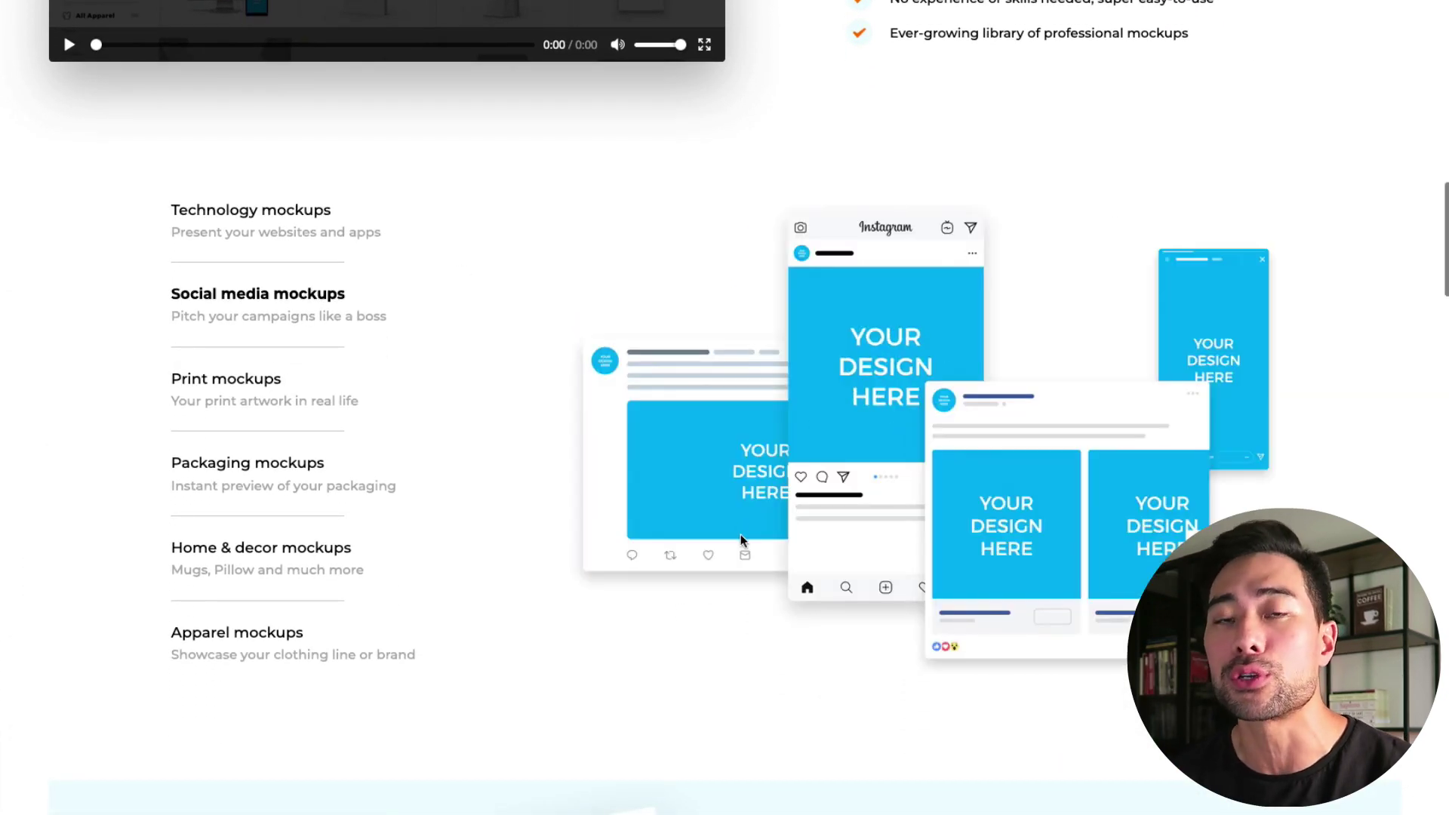
left_click(213, 407)
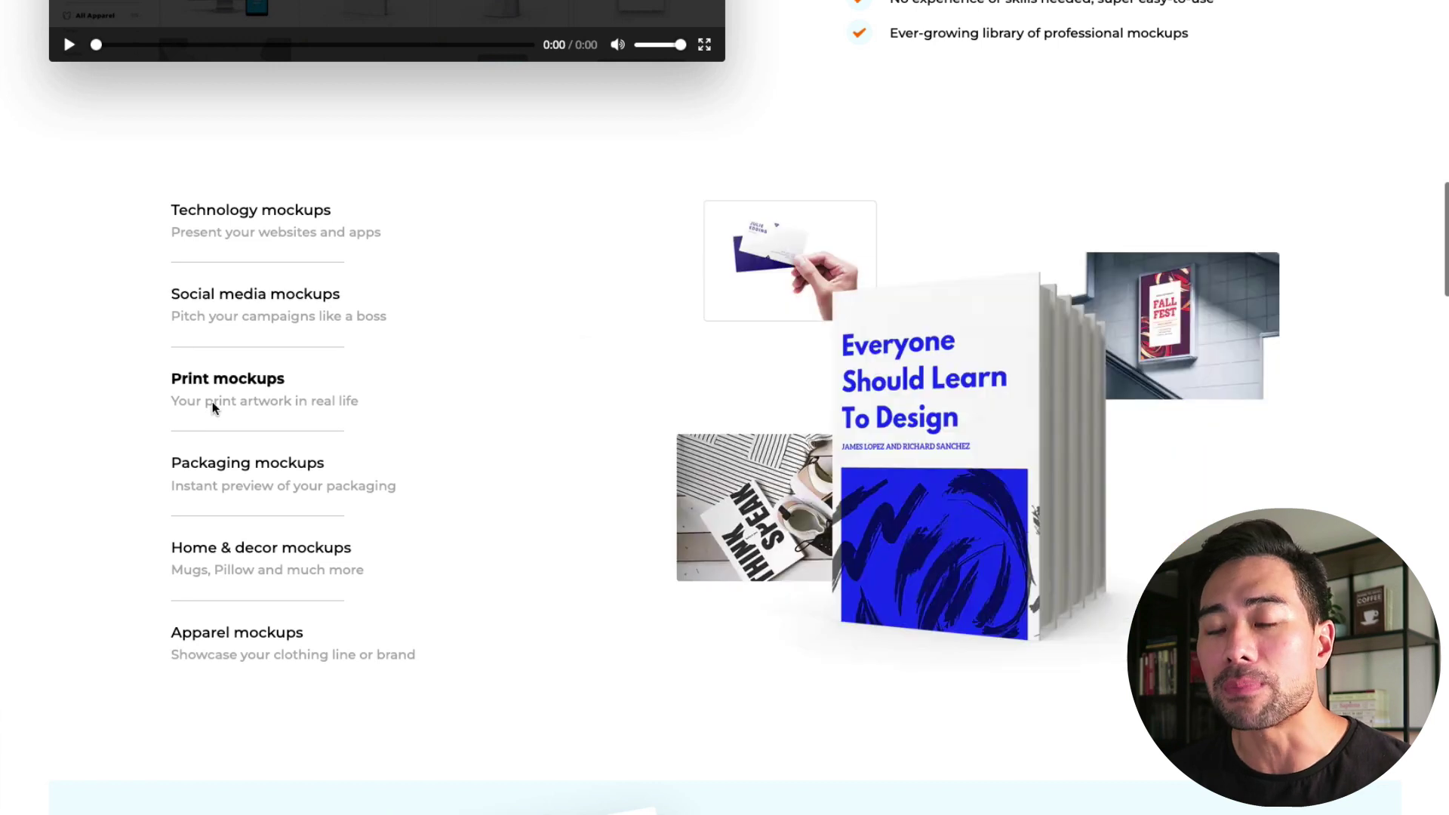
left_click(230, 469)
left_click(248, 552)
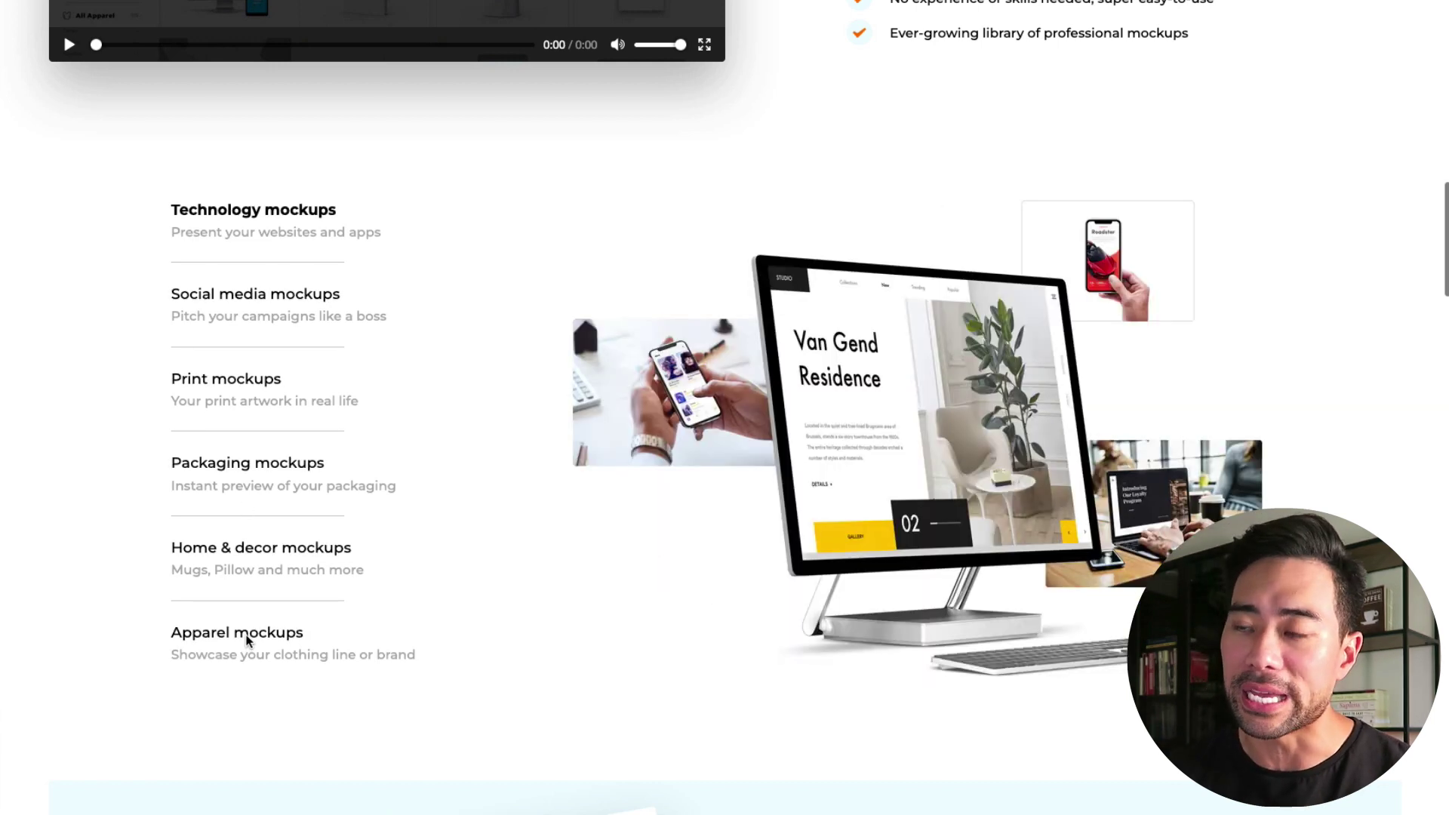
left_click(247, 639)
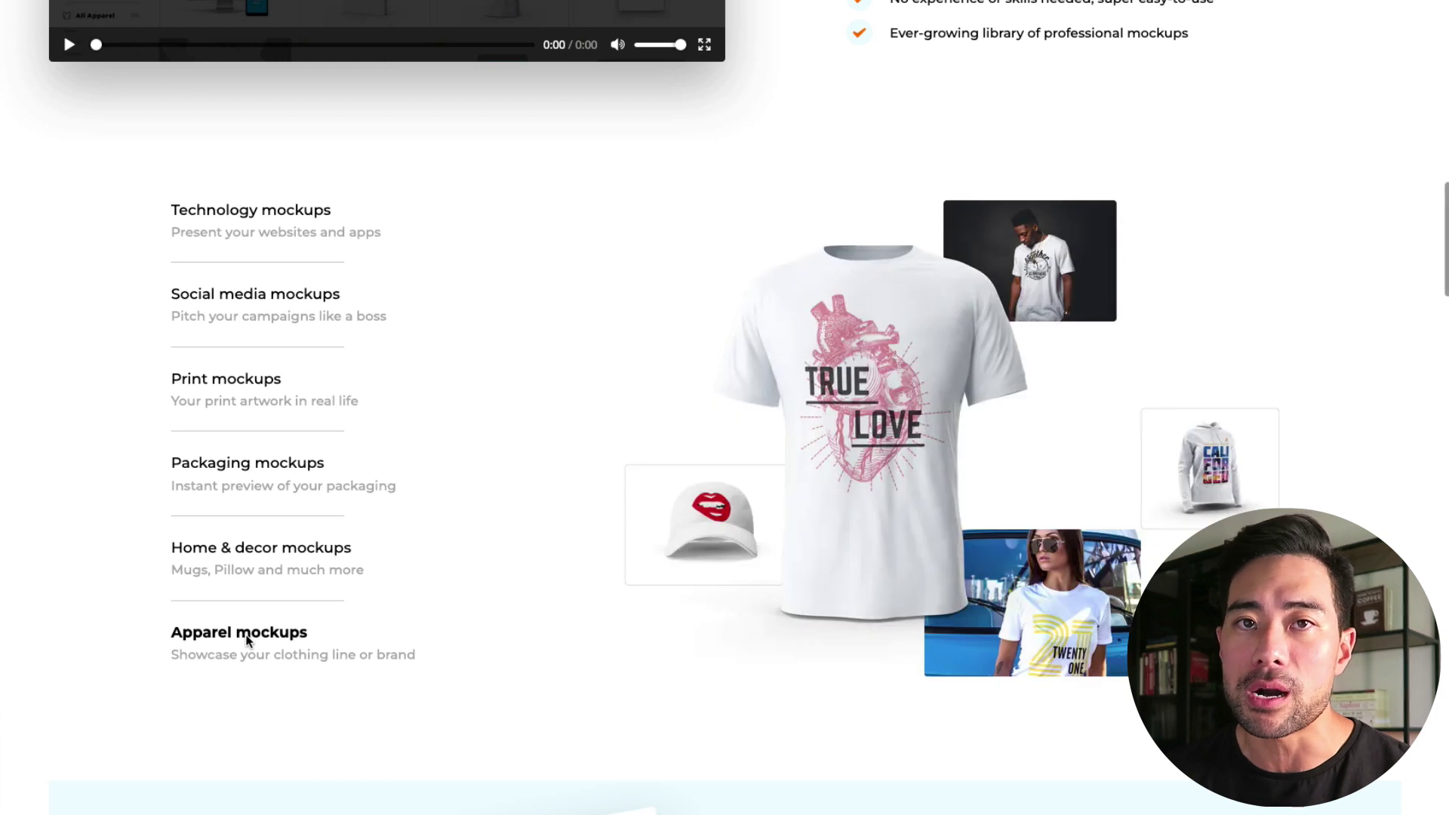
left_click(251, 468)
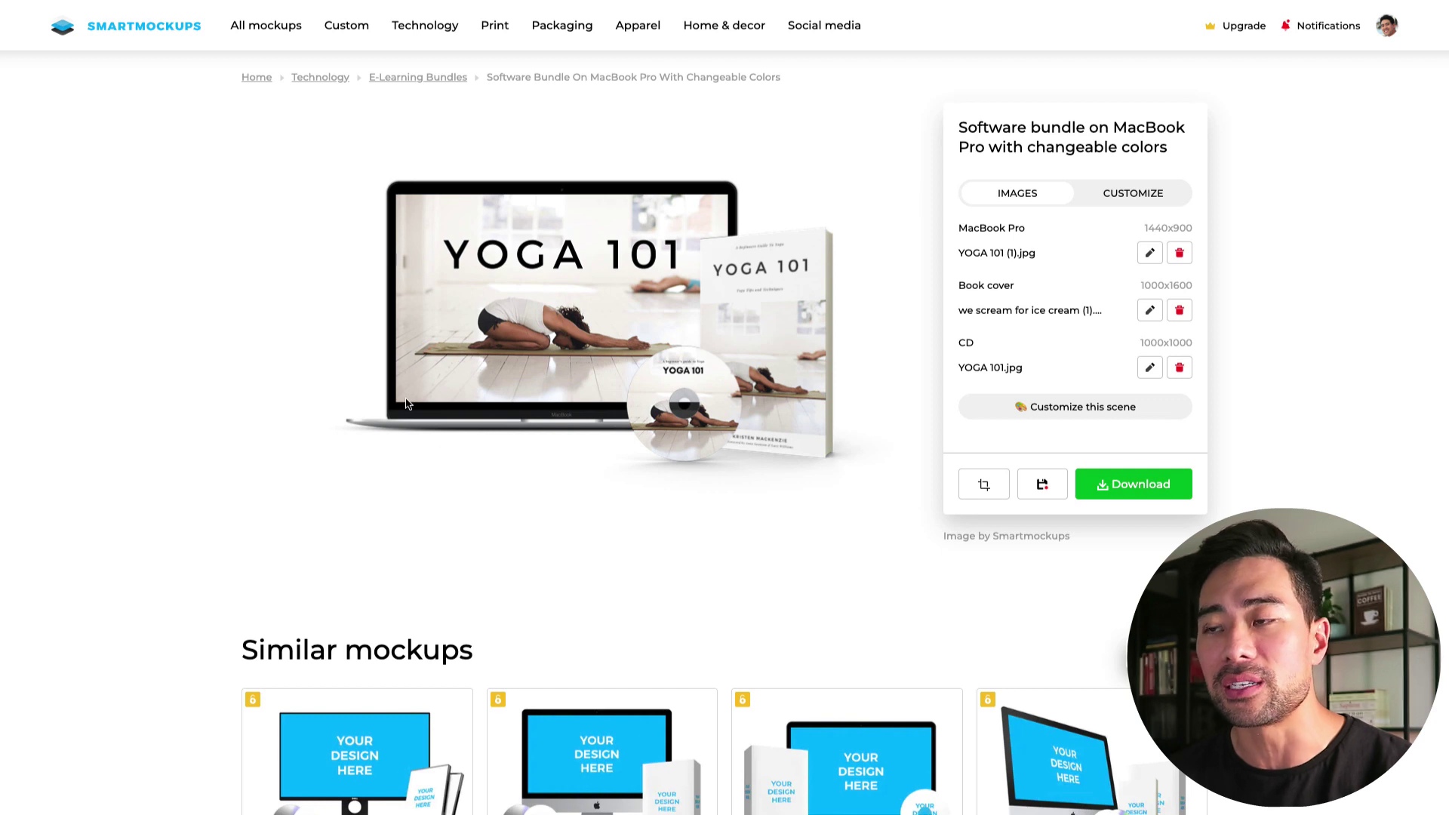
Return to the Smartmockups homepage, look through it down to the footer, and view the upgrade plans.
left_click(167, 25)
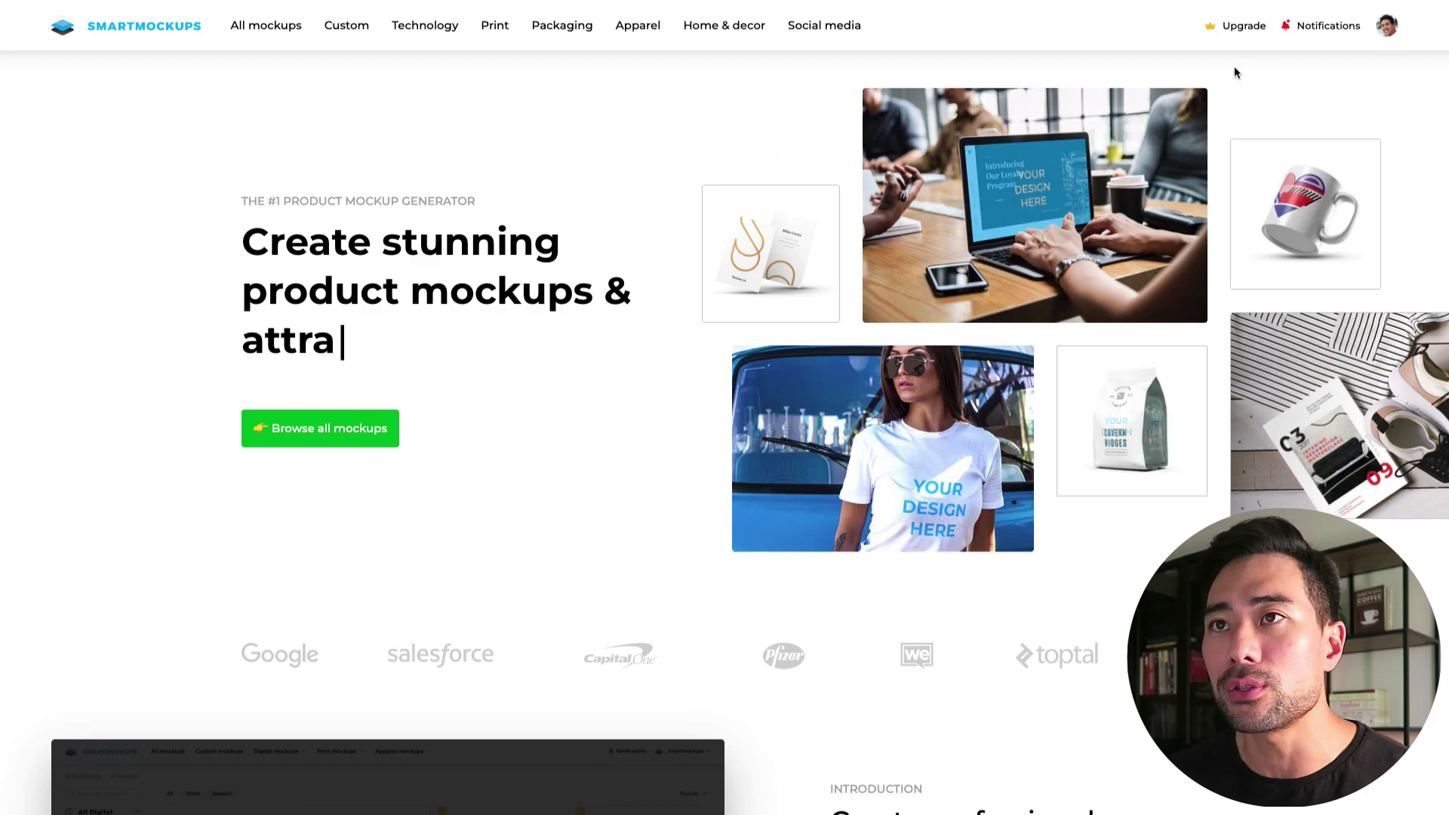
scroll(1235, 72, "down", 20)
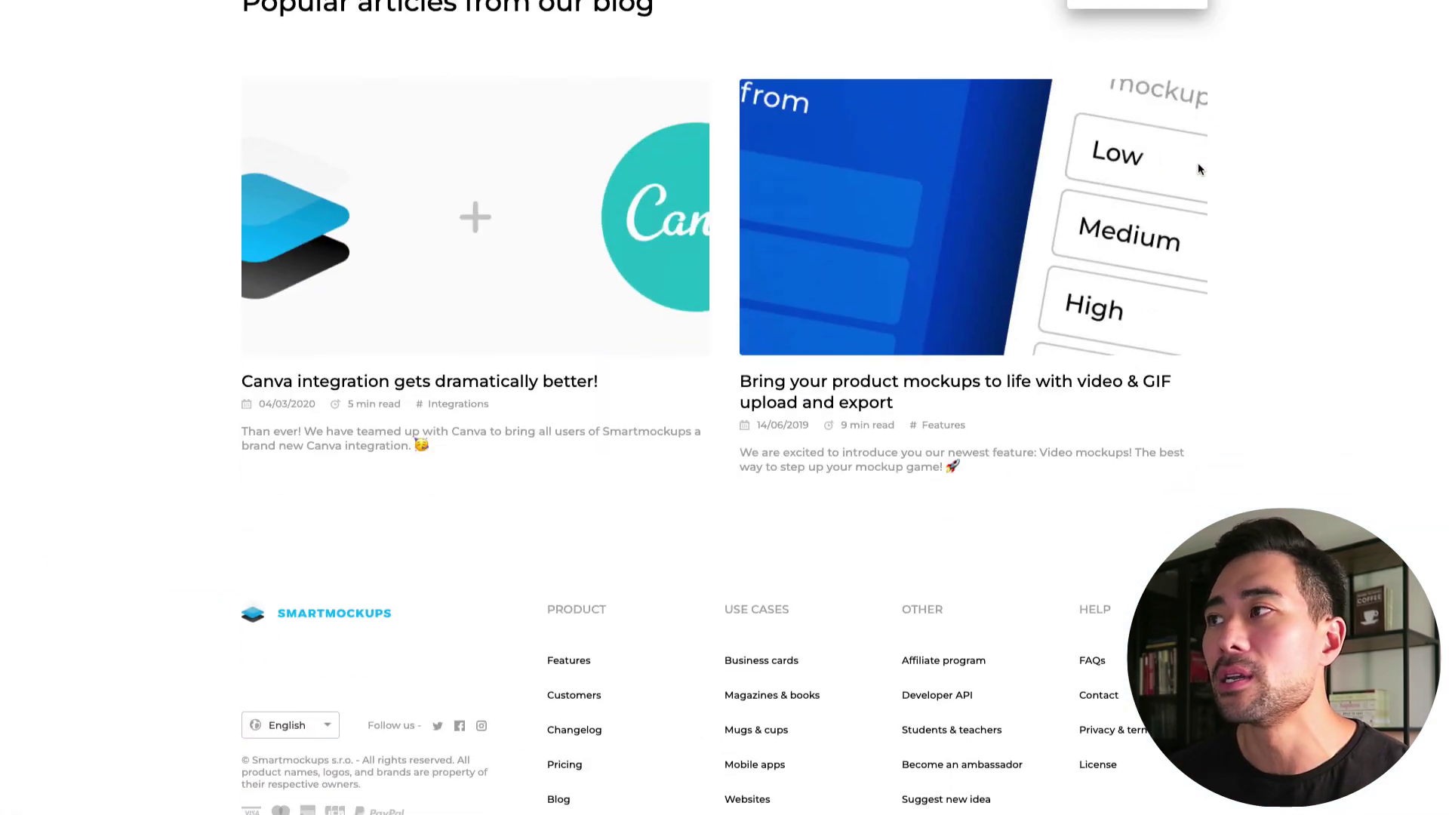
scroll(1197, 161, "up", 20)
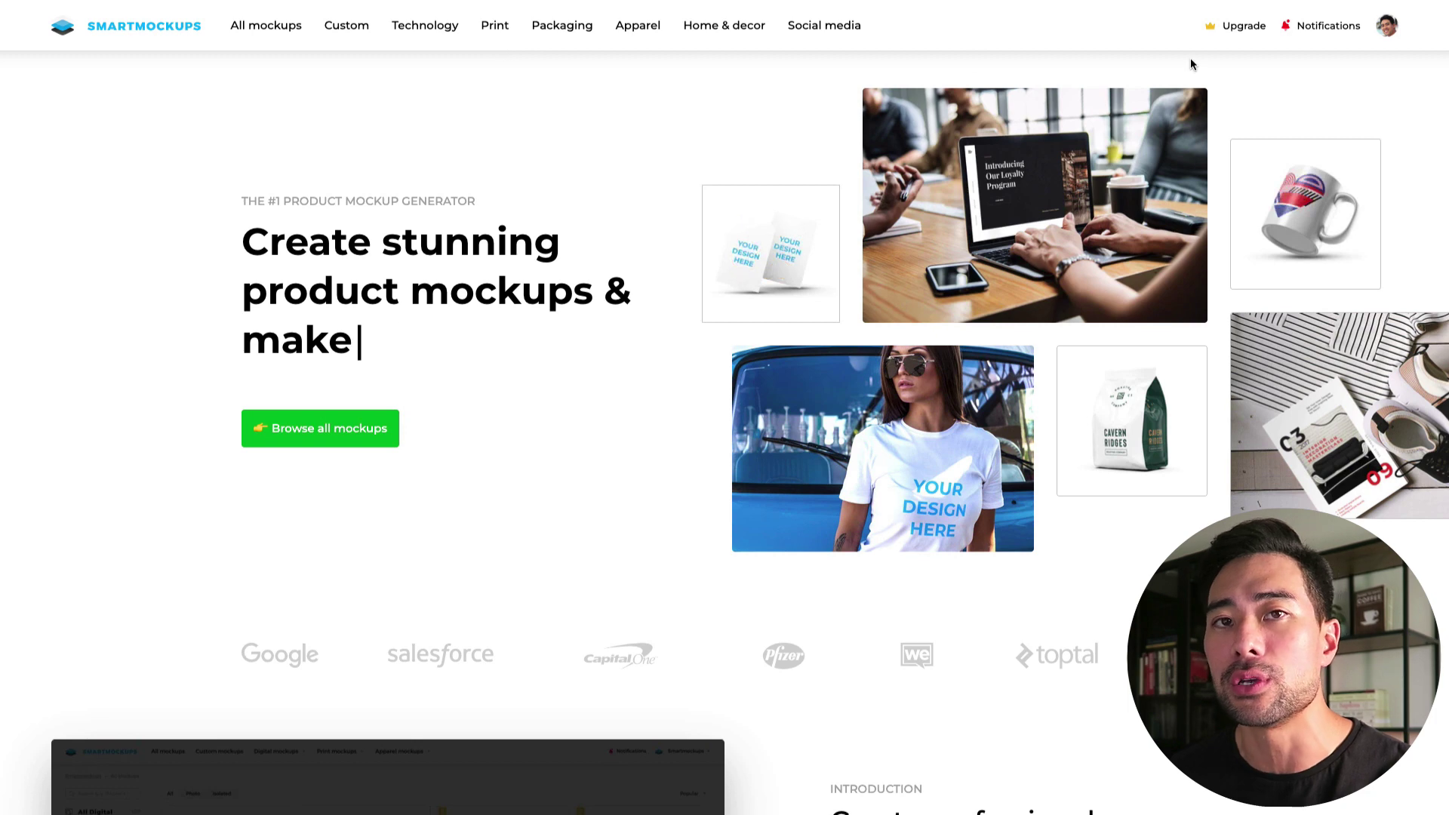
left_click(1244, 27)
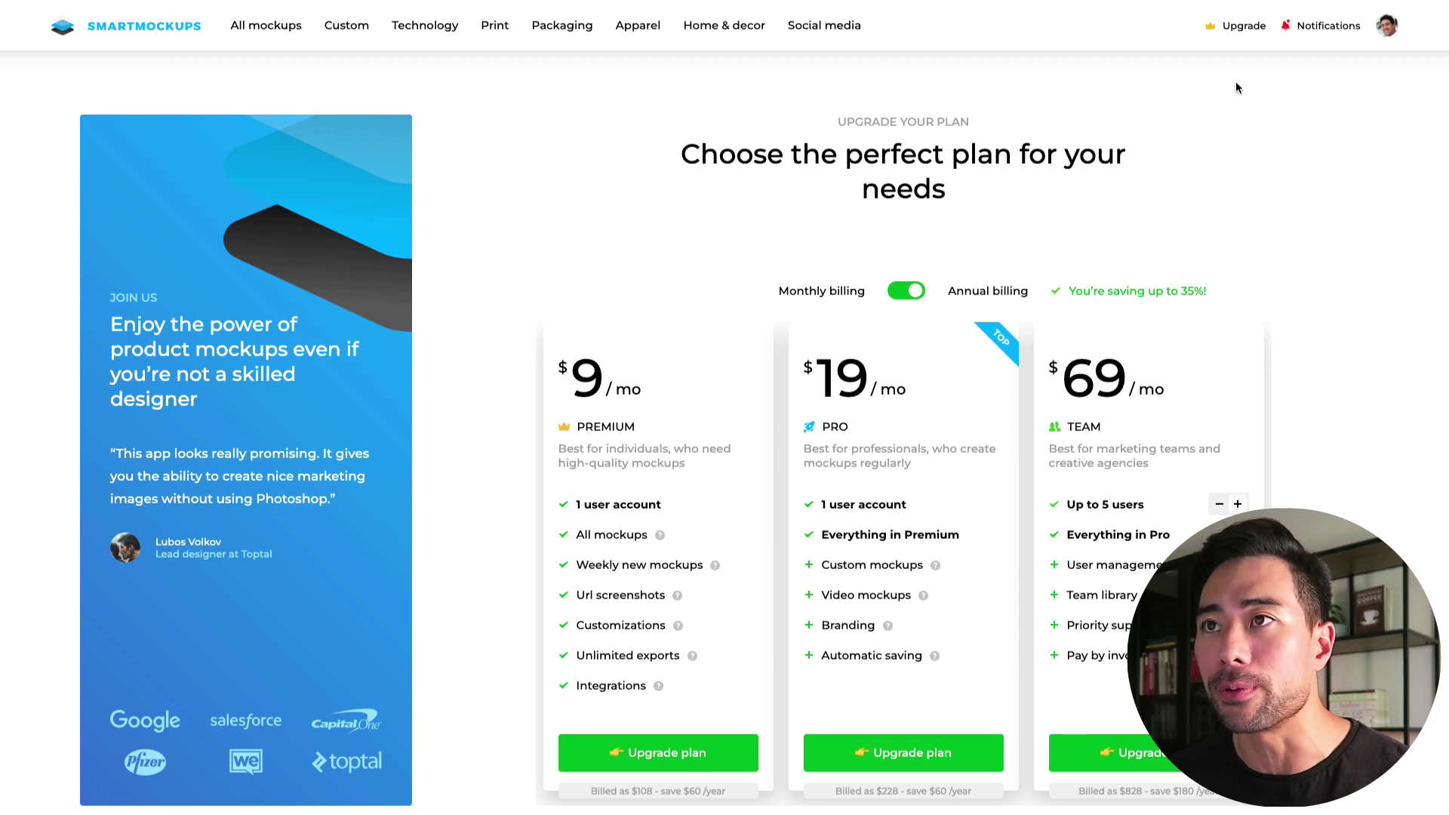
Browse the full mockup library, examining the latest technology, apparel, print, home & decor, packaging and social media mockups.
left_click(271, 31)
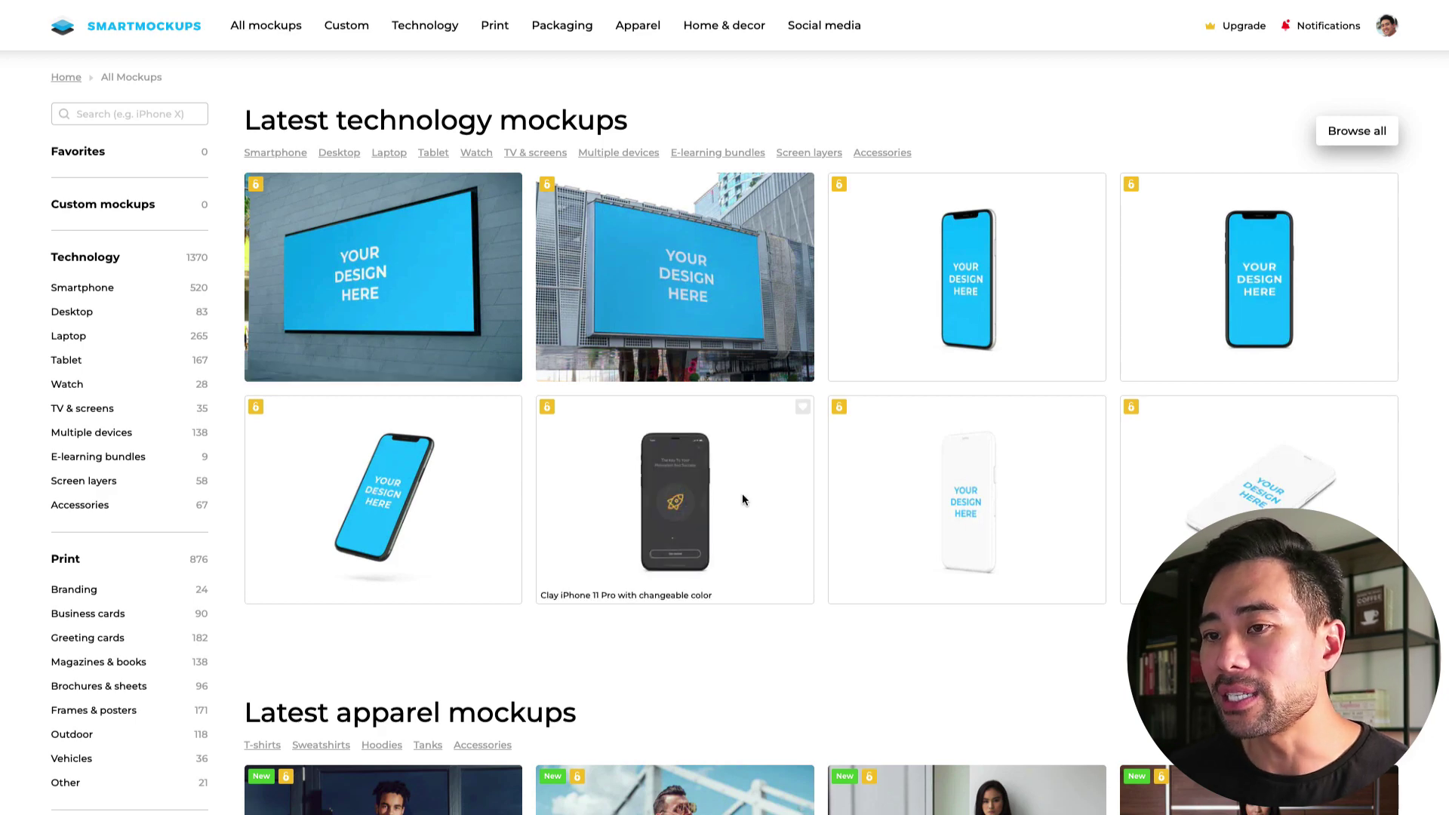
scroll(482, 489, "down", 3)
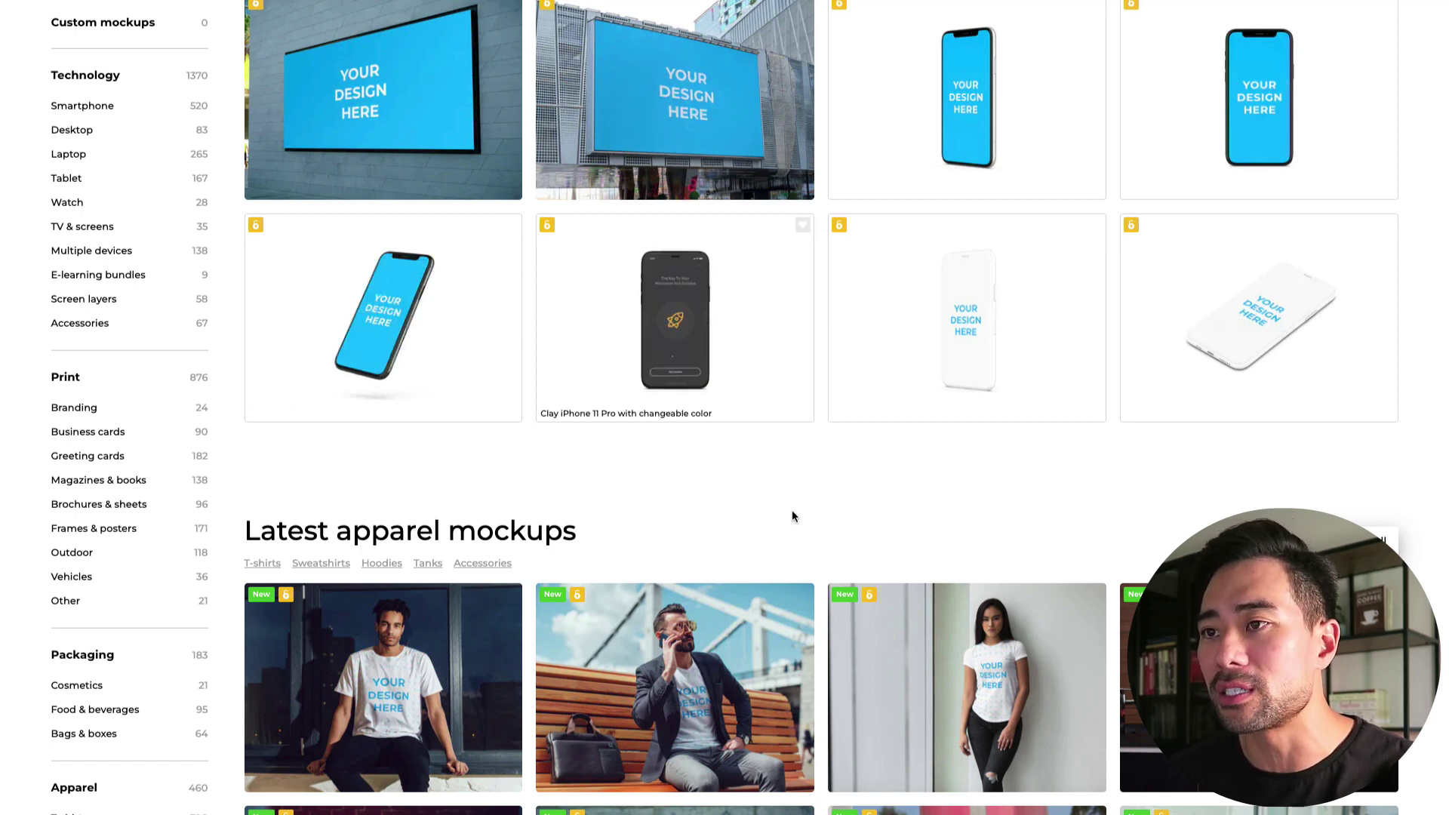
scroll(793, 689, "down", 4)
scroll(773, 554, "down", 5)
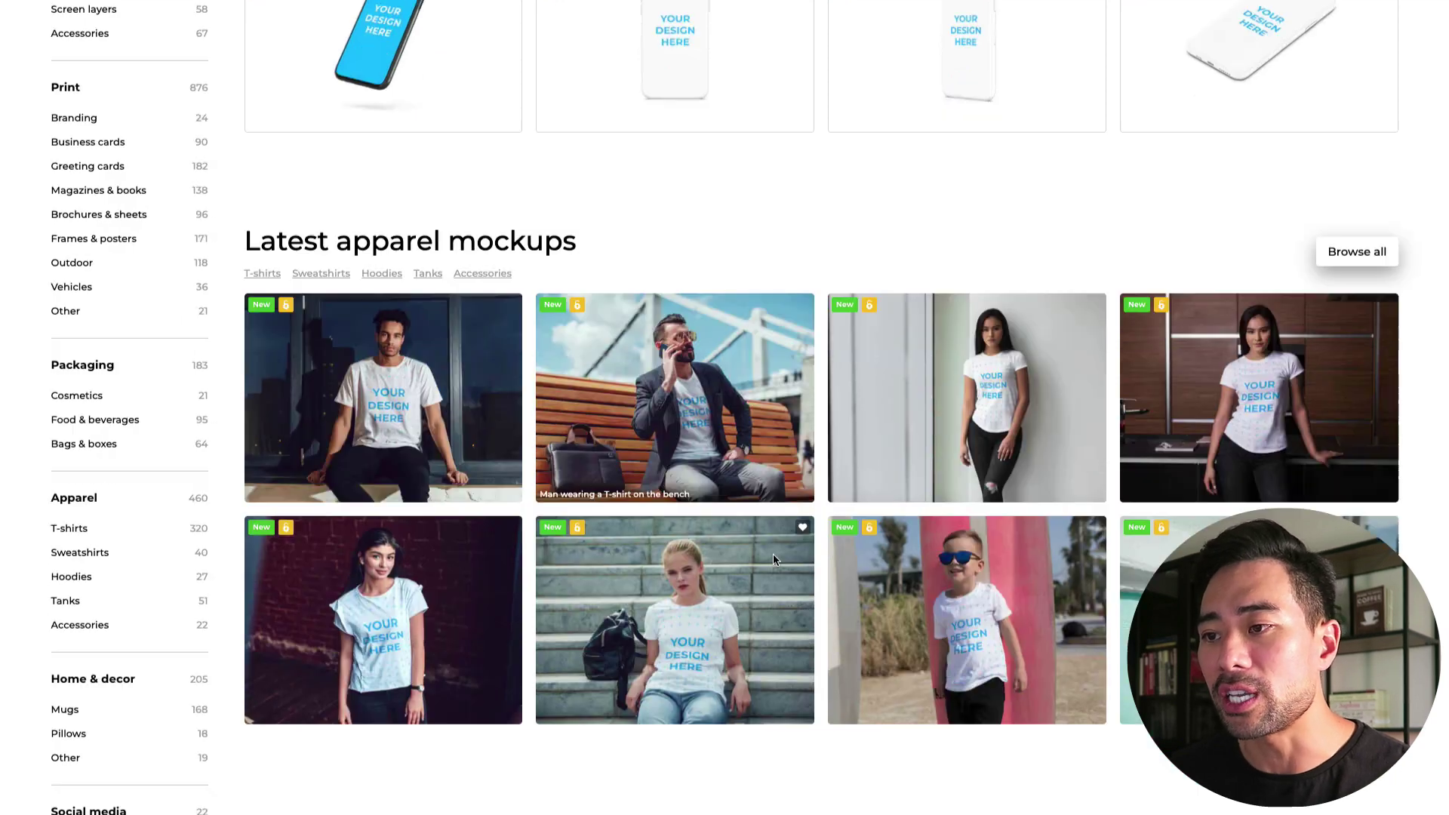
scroll(773, 557, "down", 4)
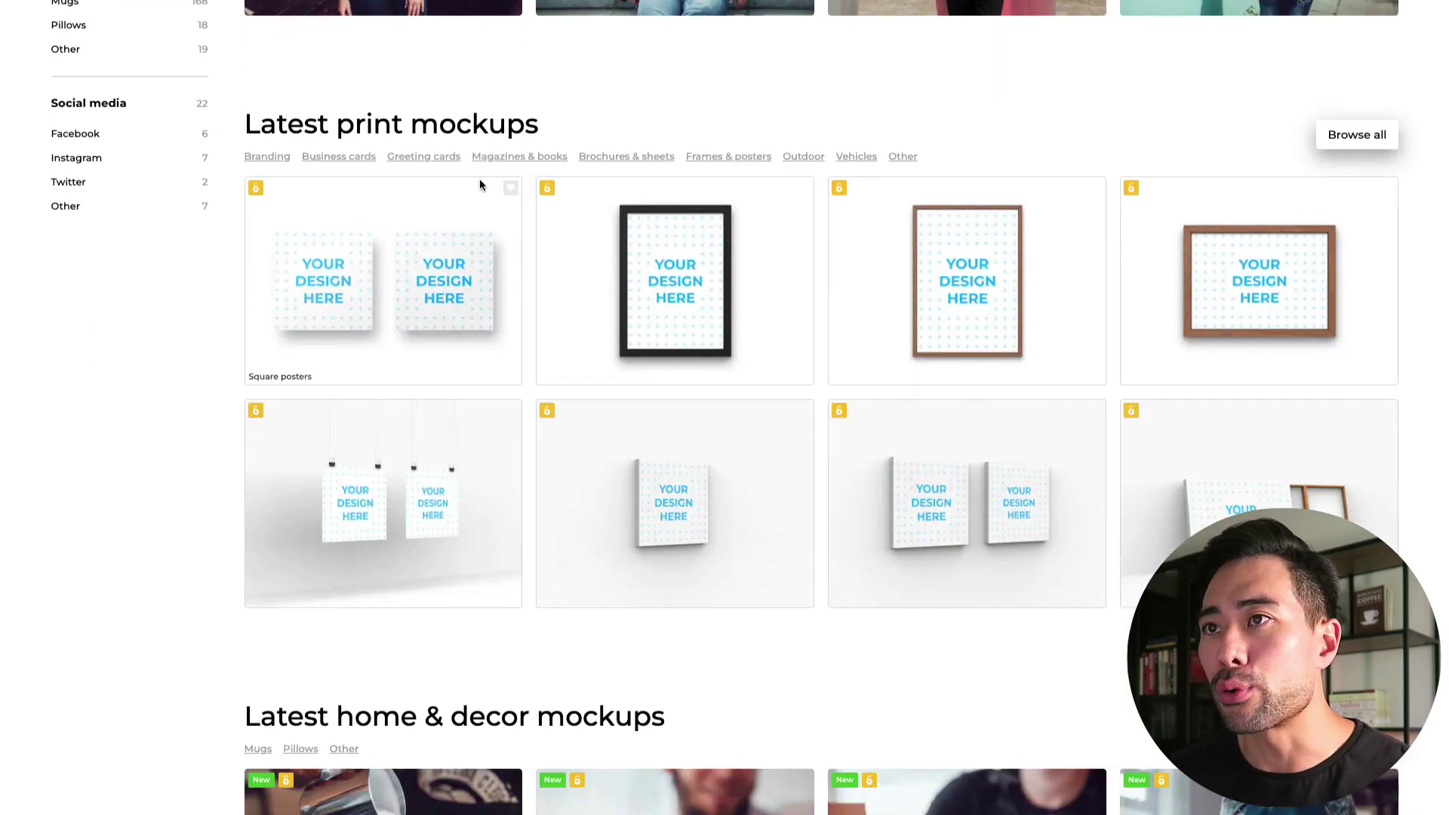
scroll(722, 404, "down", 5)
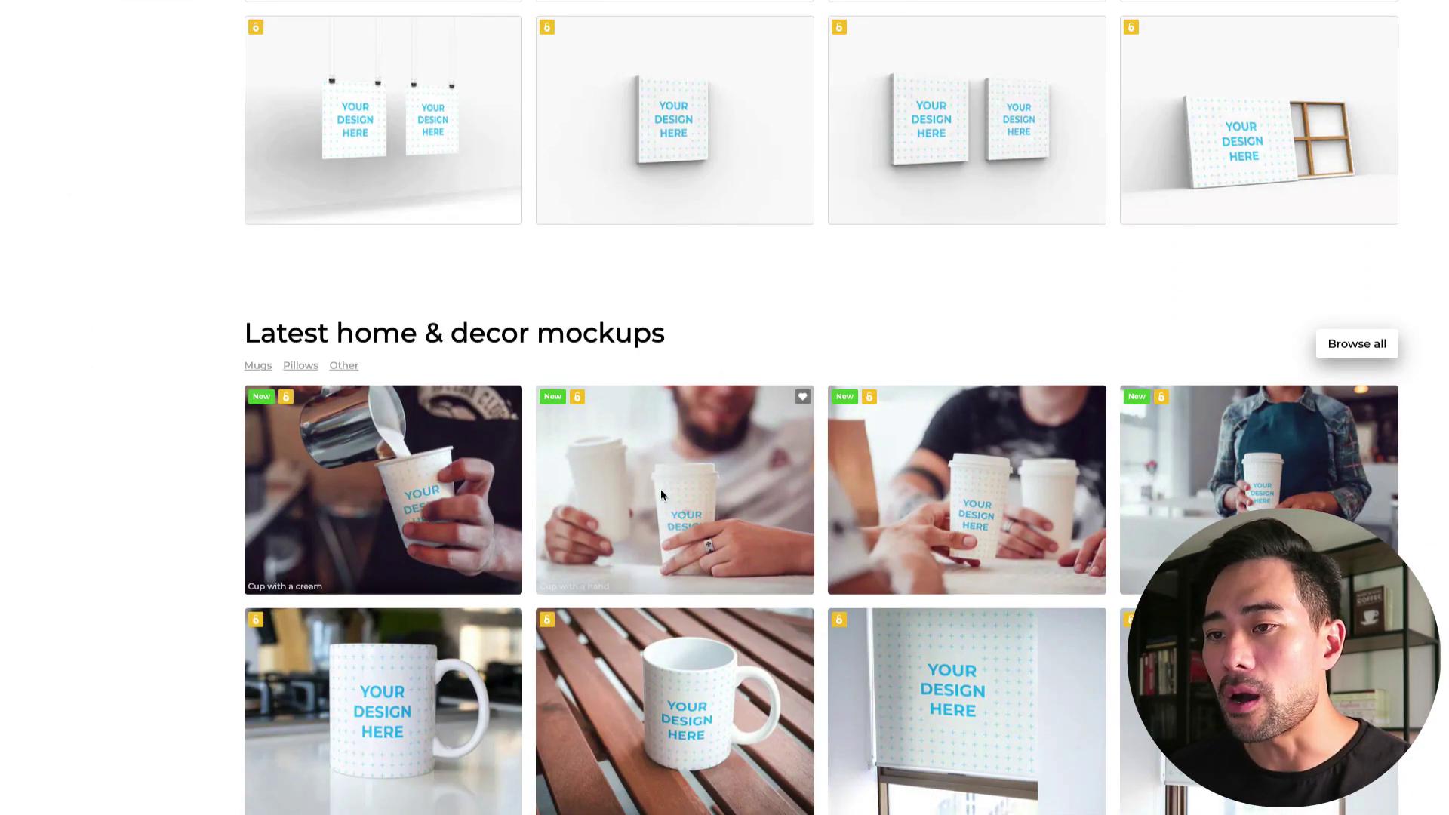
scroll(712, 501, "down", 9)
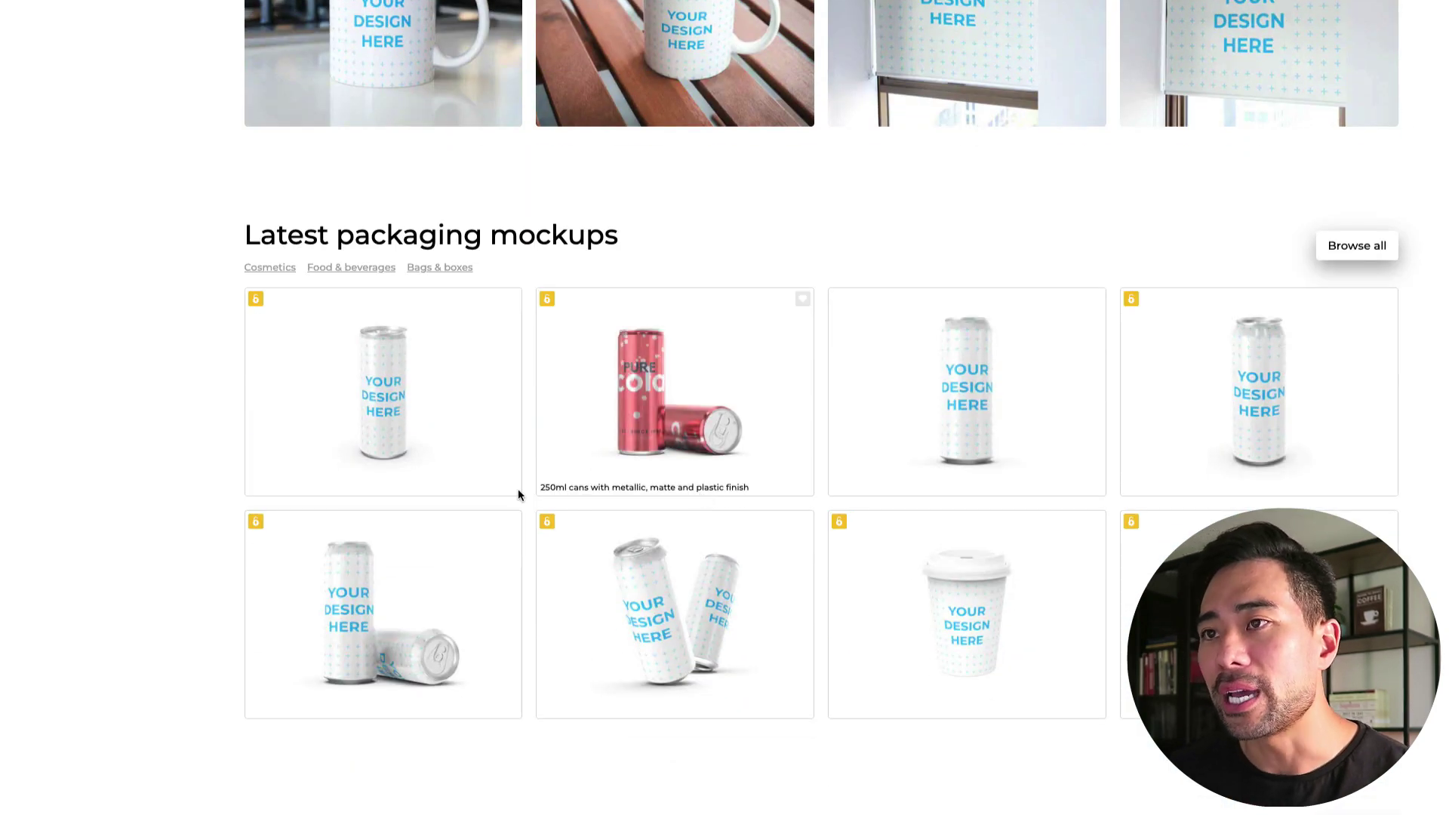
scroll(582, 591, "down", 8)
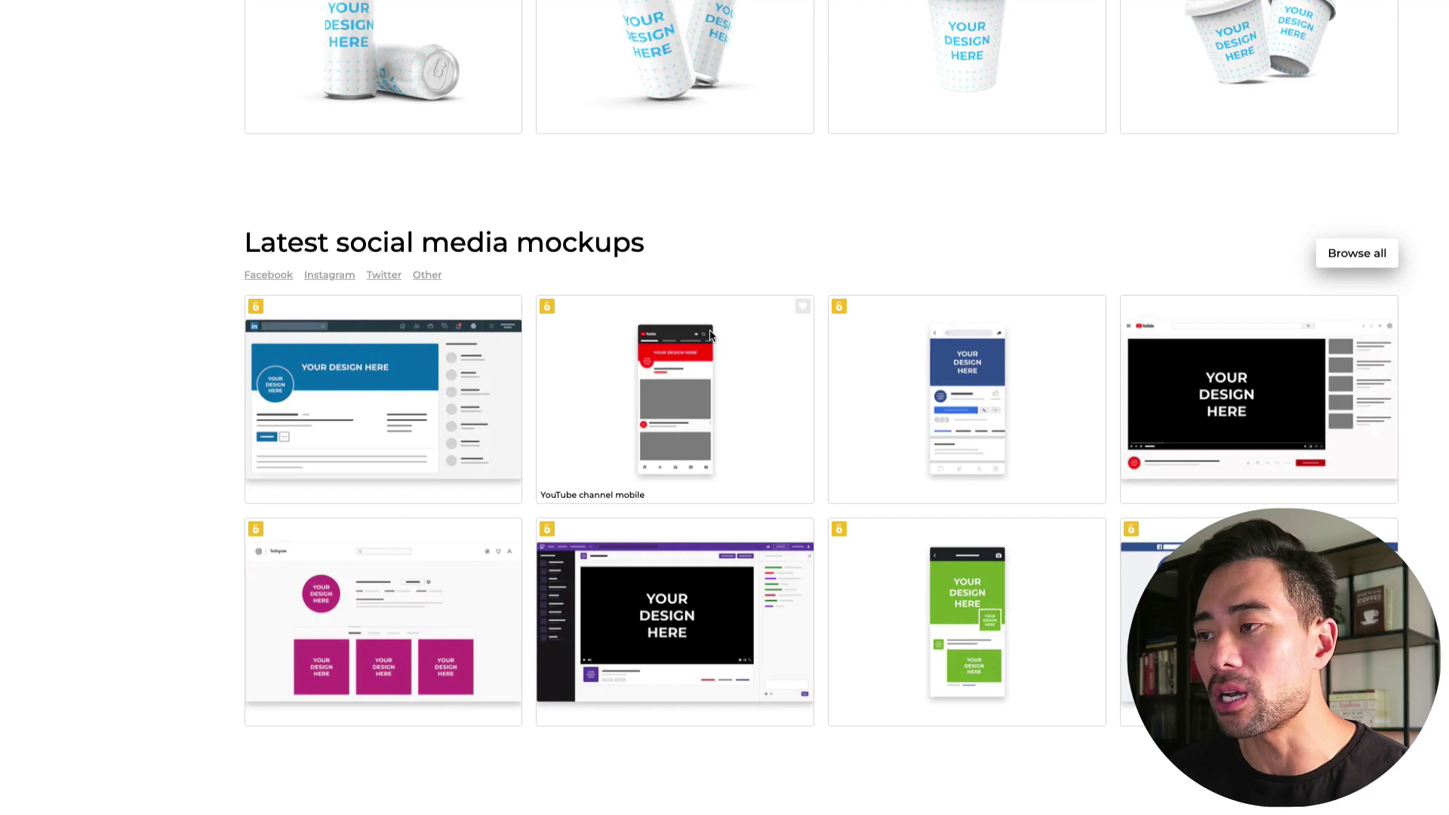
scroll(710, 335, "up", 20)
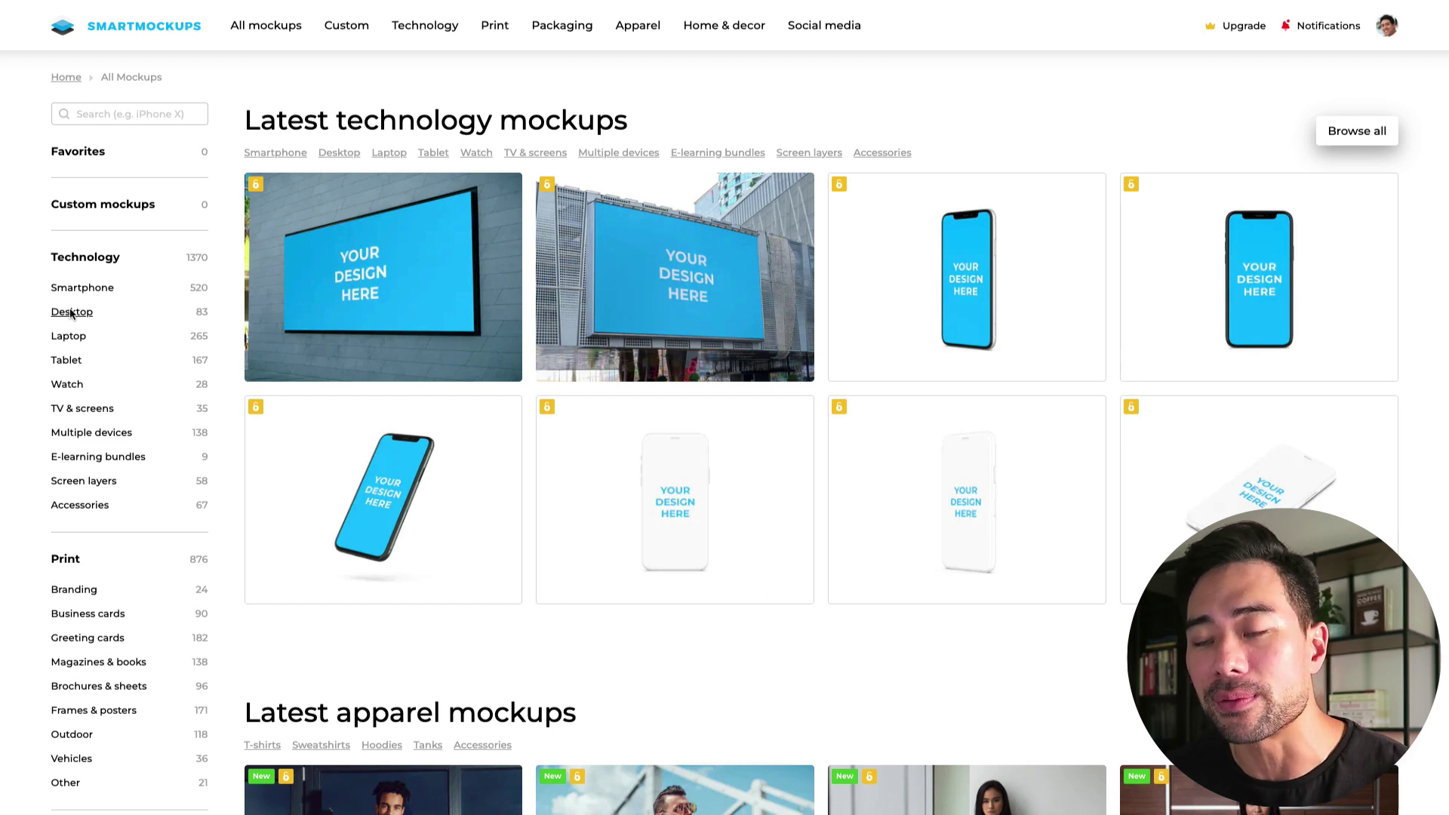
Filter the technology mockups to E-learning bundles and open the free MacBook Pro software bundle with the book and CD.
left_click(101, 457)
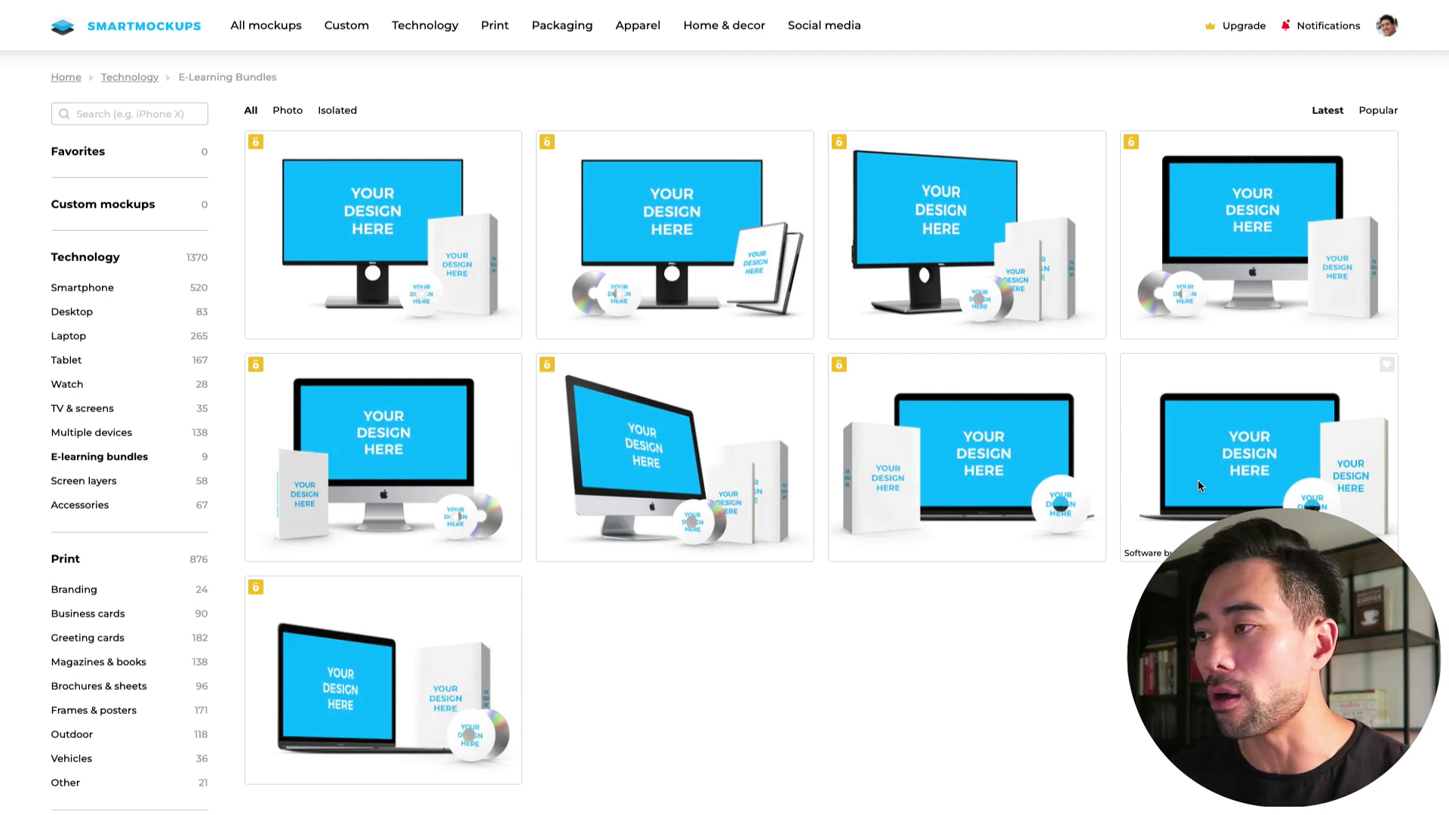
scroll(1192, 453, "up", 1)
scroll(1184, 350, "down", 1)
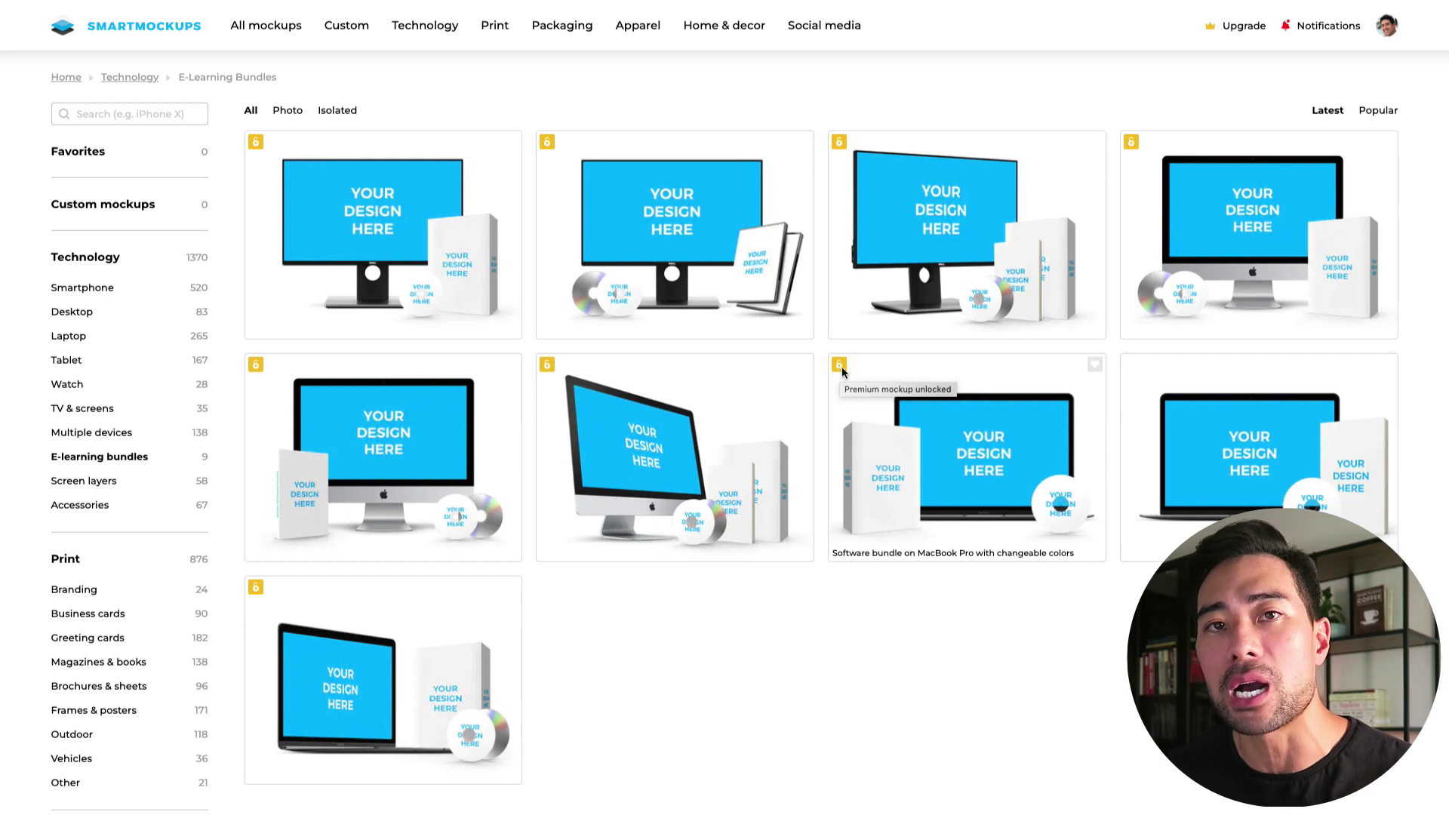
scroll(839, 368, "down", 1)
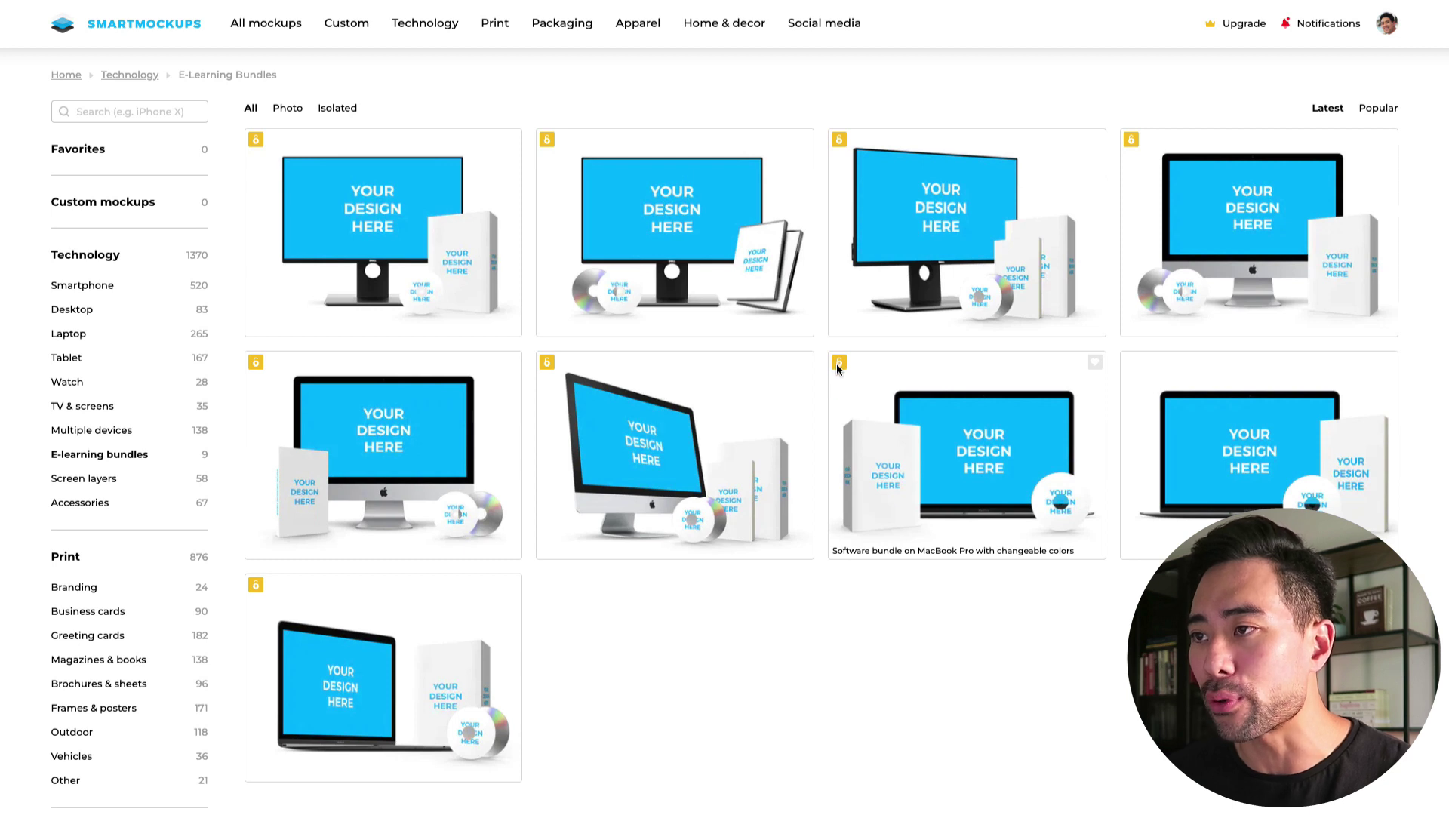
mouse_move(838, 369)
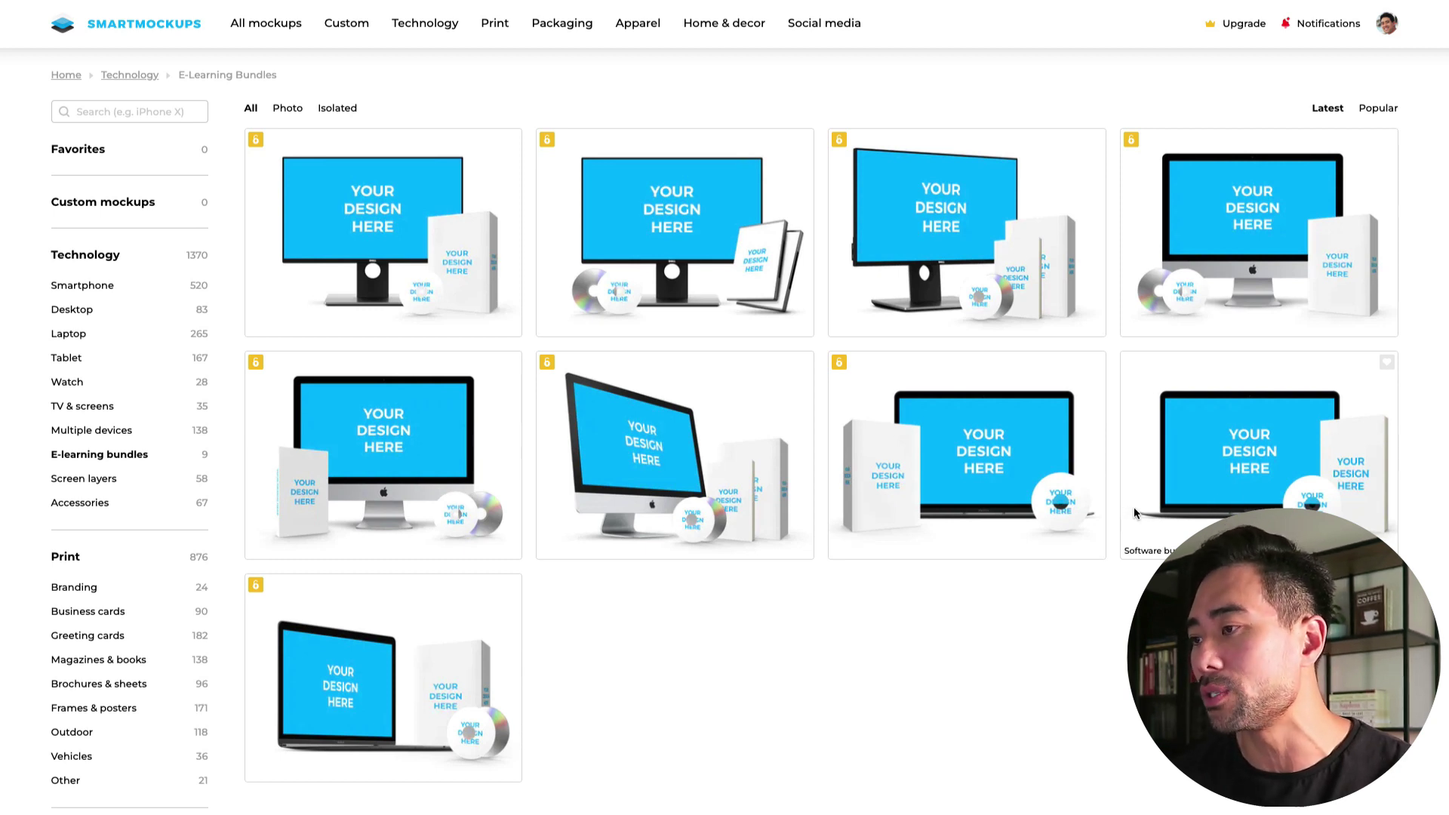
left_click(1221, 483)
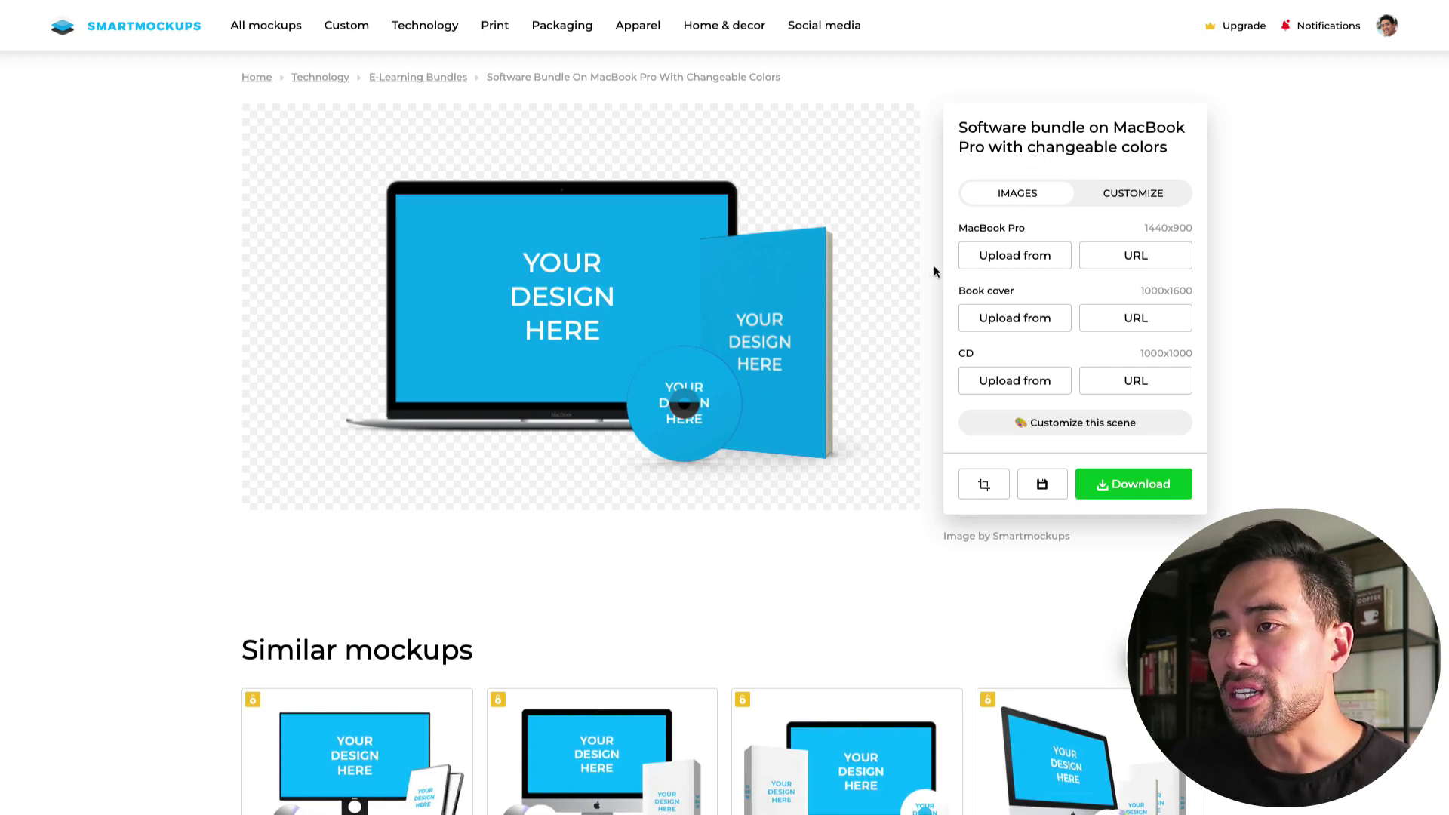
Try the dark and light grey gradient backgrounds on the mockup, and set its background to solid white.
left_click(1124, 194)
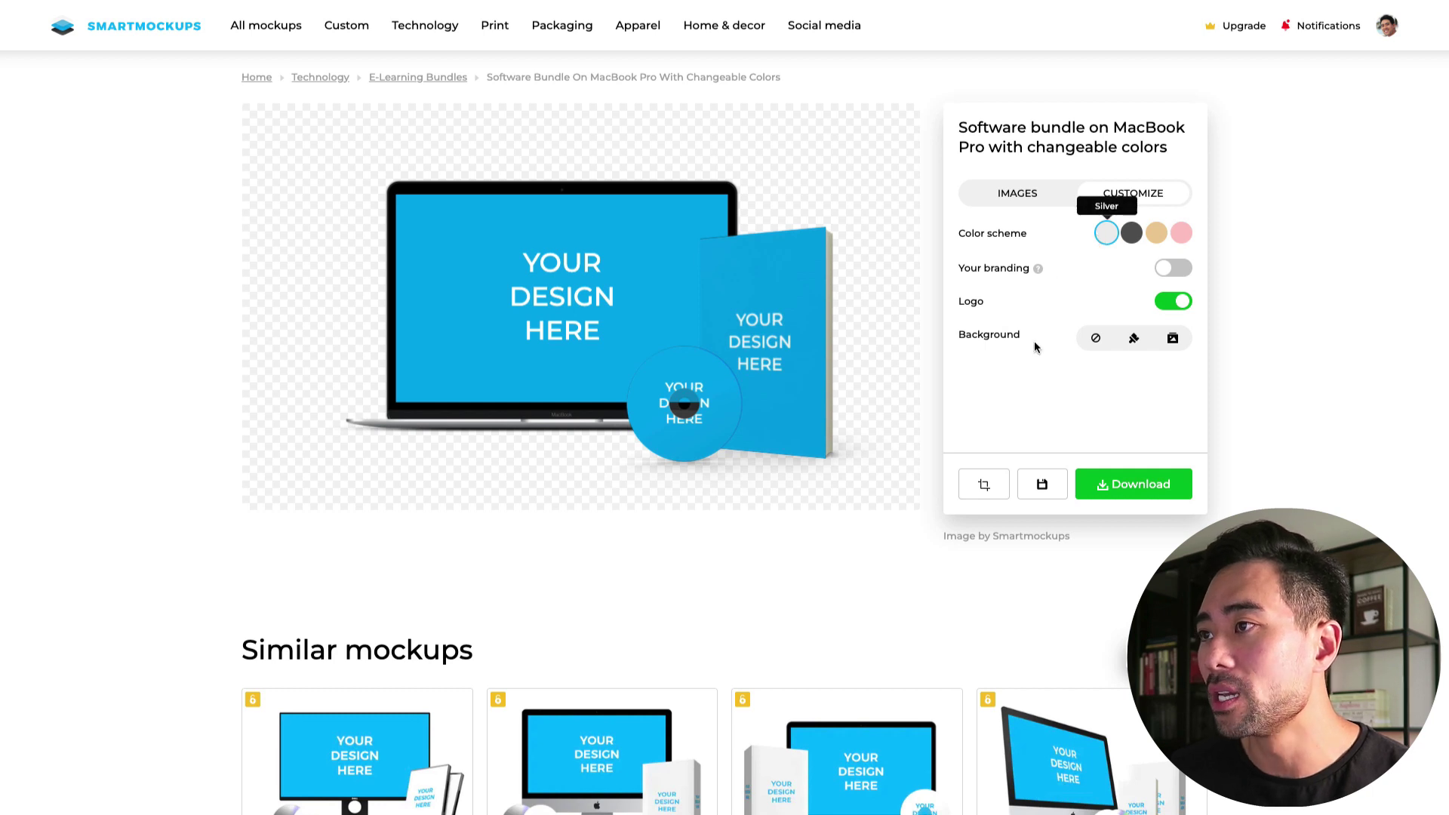
left_click(1135, 339)
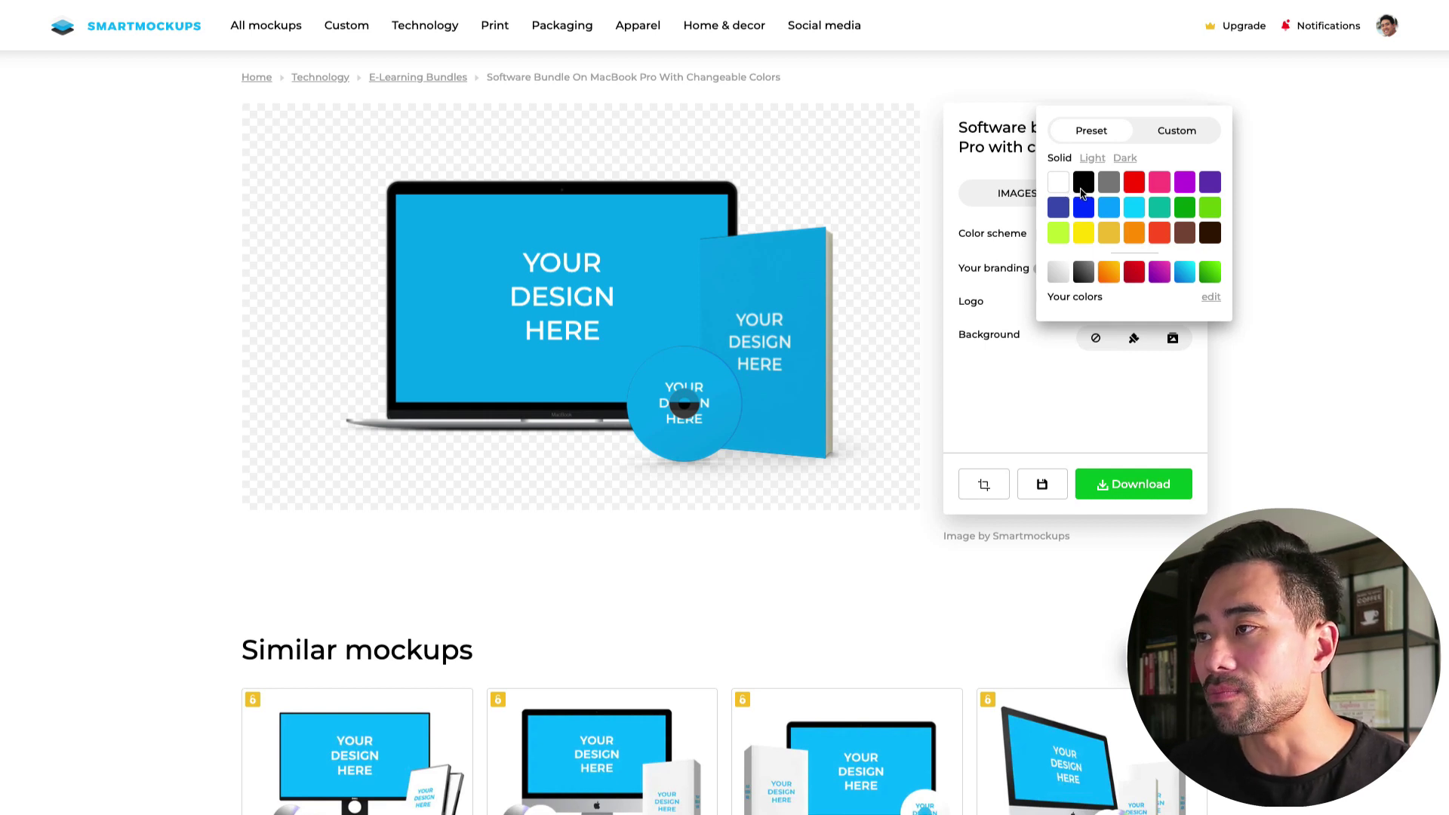
left_click(1089, 278)
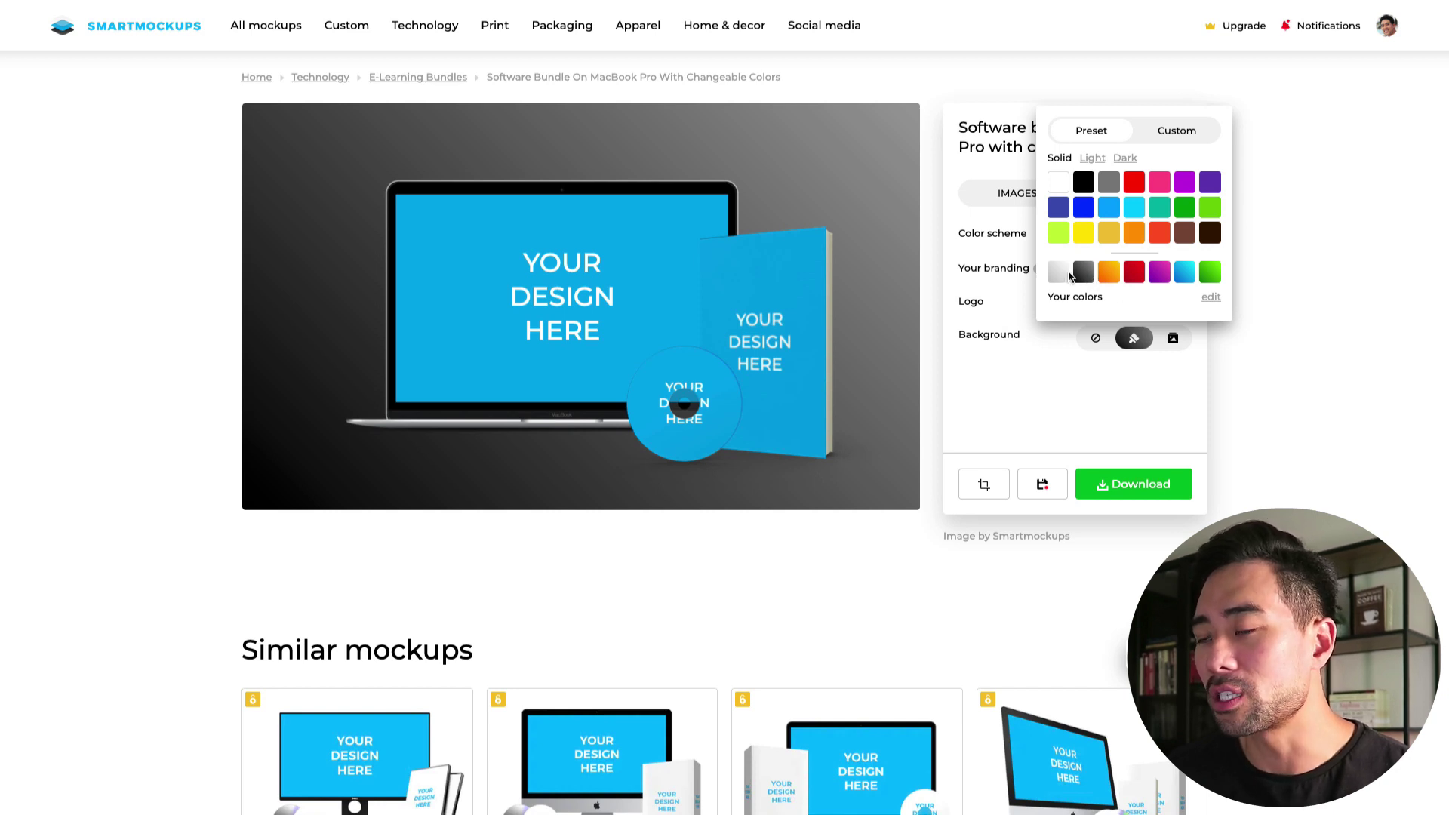
left_click(1062, 278)
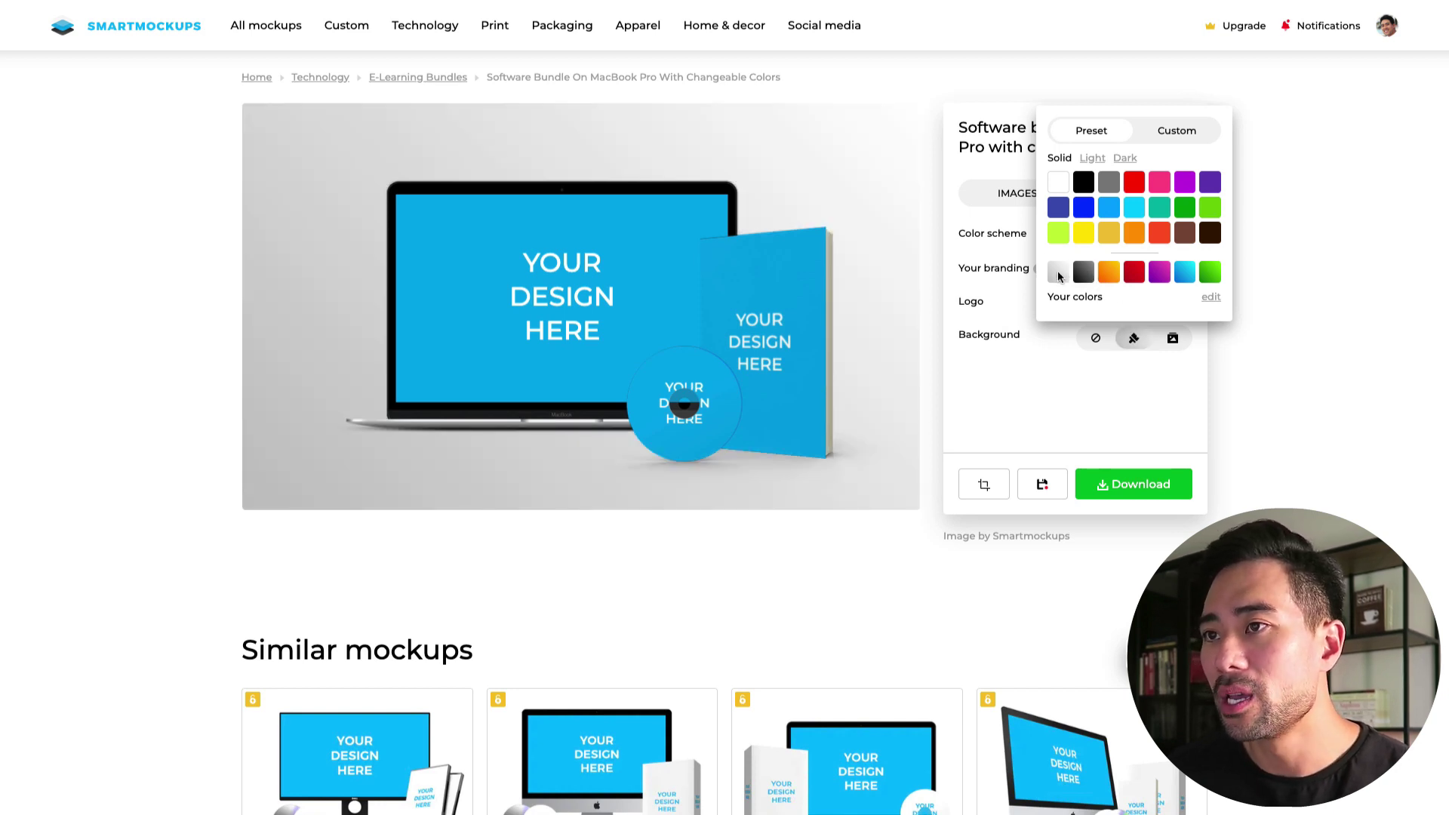
left_click(1060, 183)
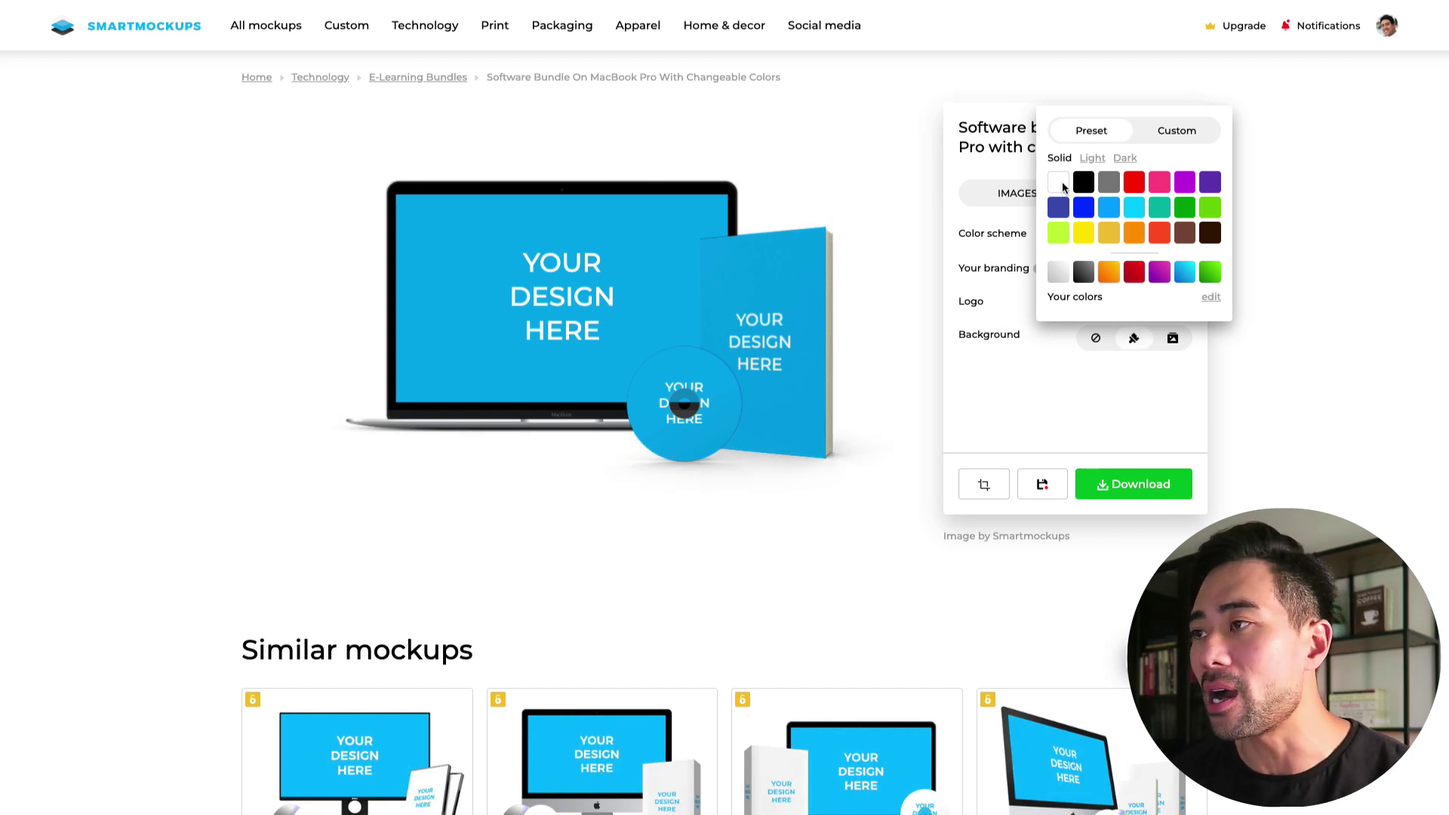
left_click(1066, 405)
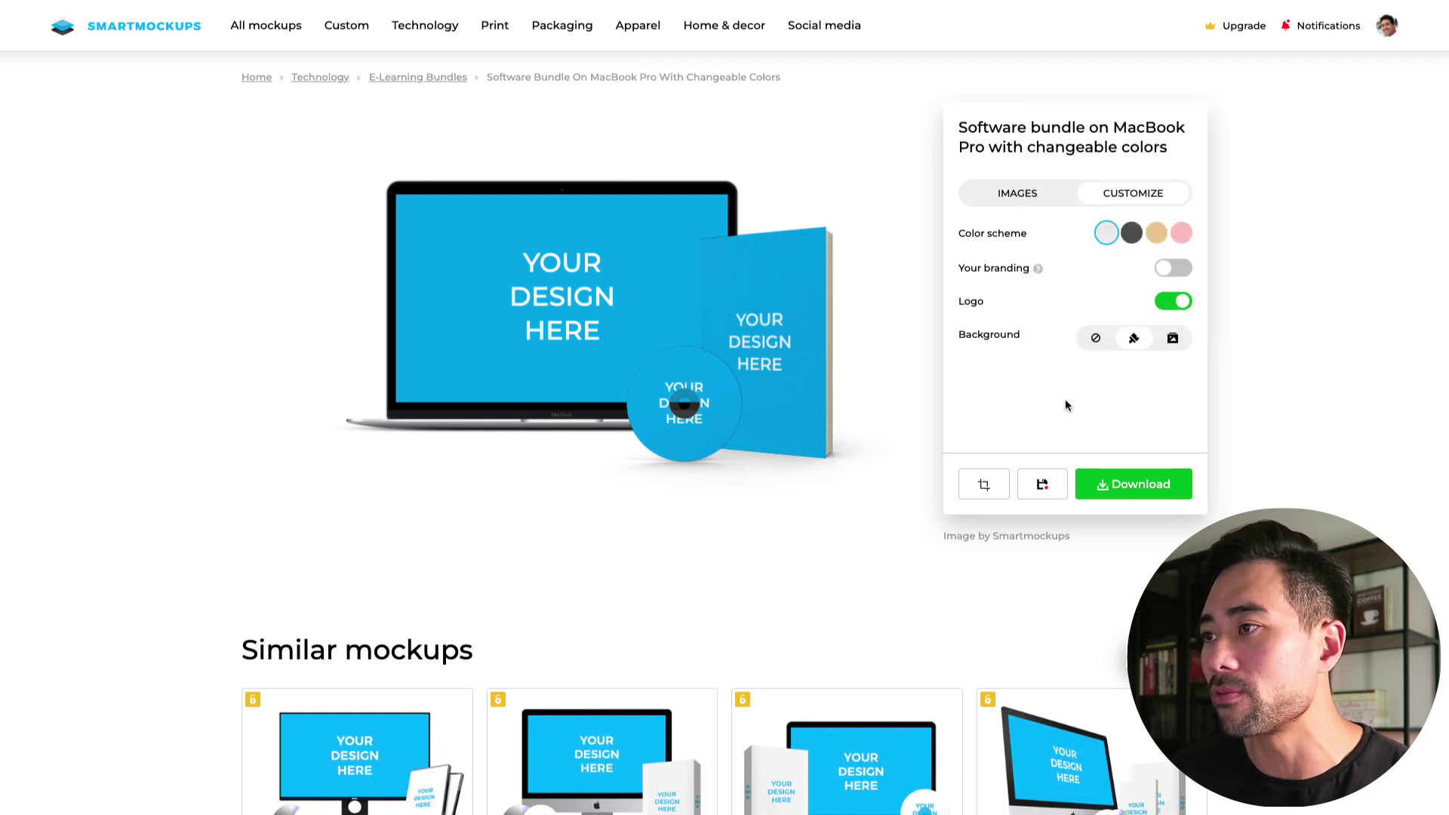
Return to the mockup's image settings and view the upload sources offered for the MacBook Pro screen.
left_click(1017, 194)
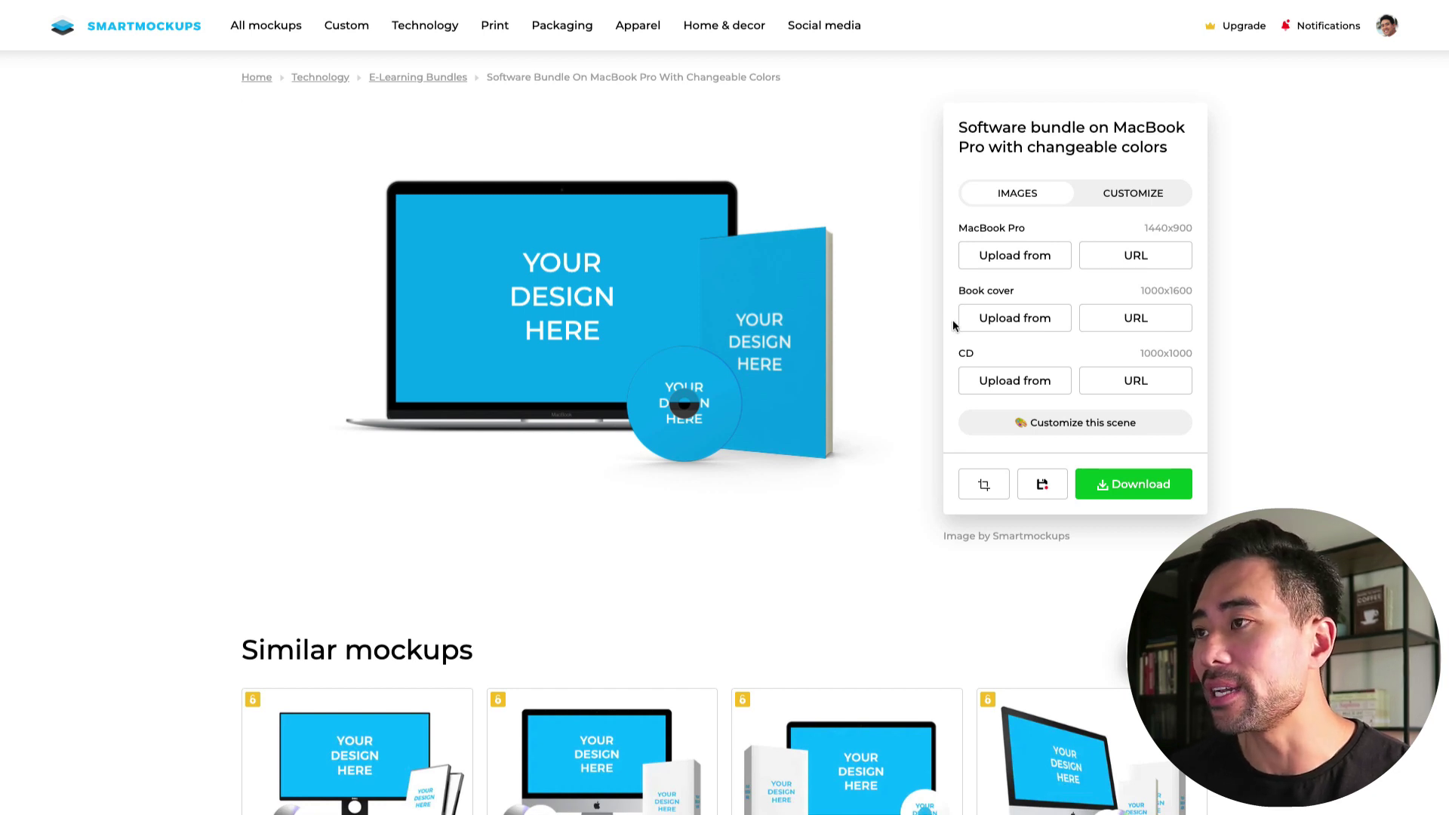
left_click(1019, 265)
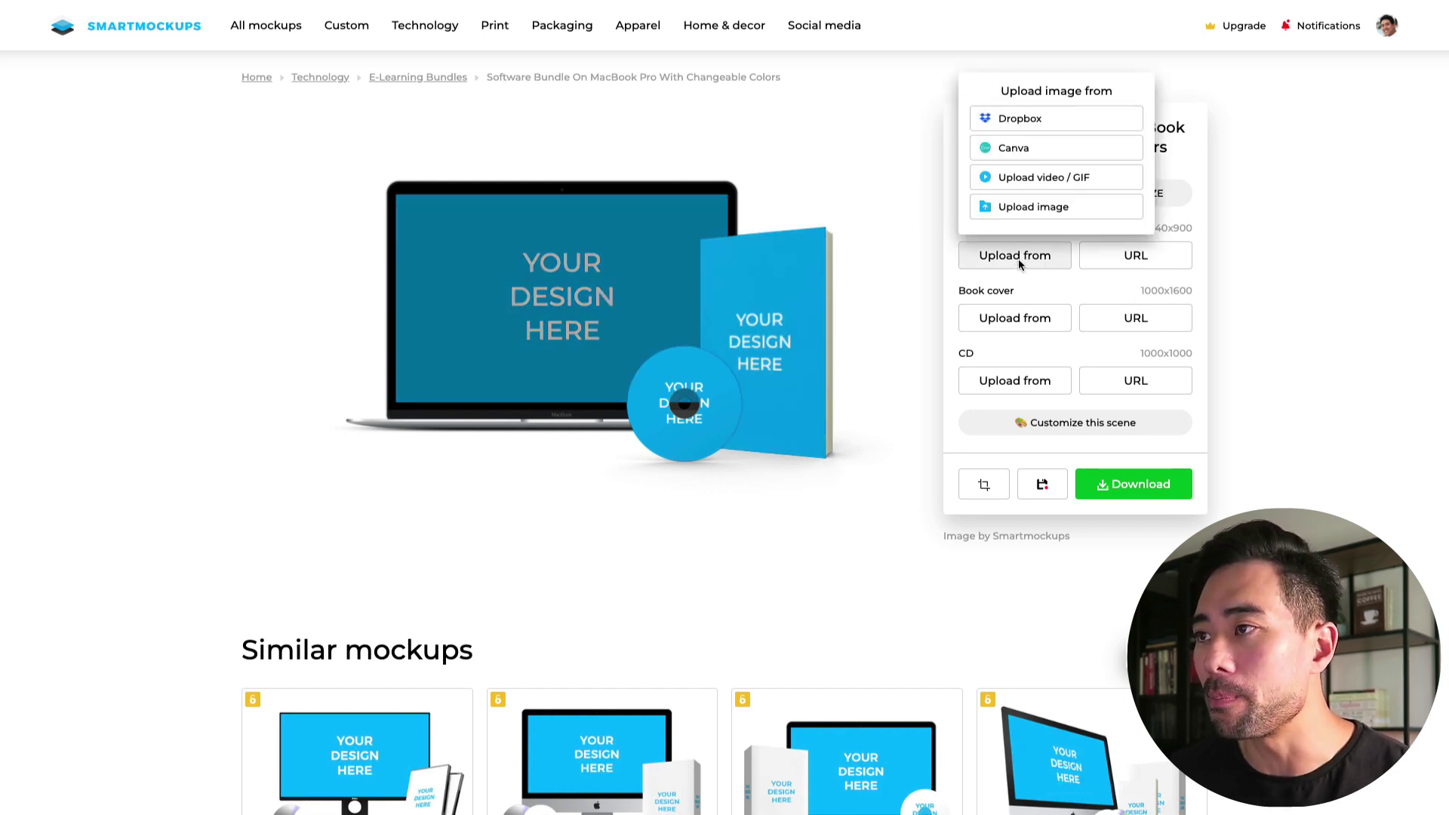
left_click(1401, 367)
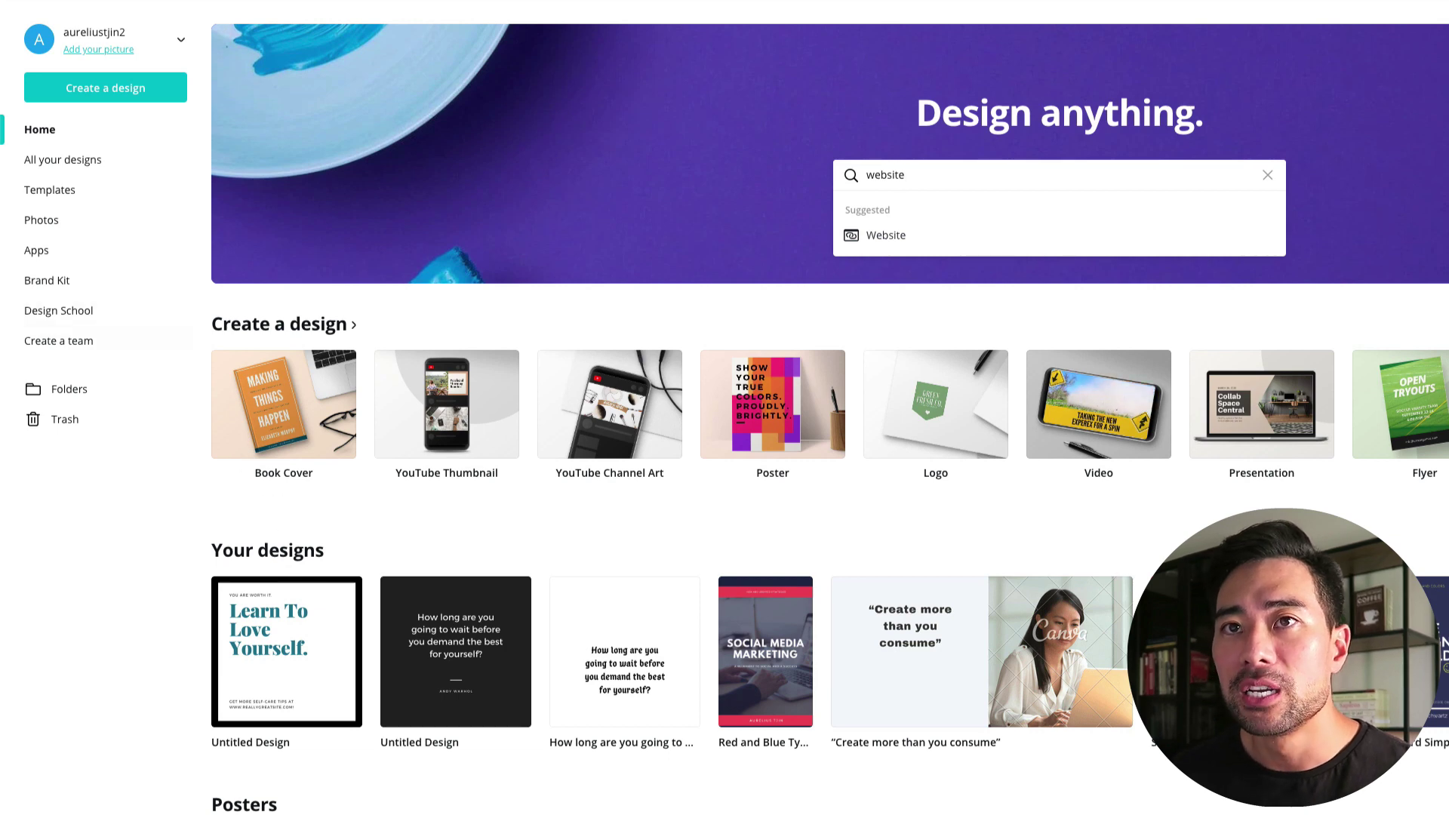
Switch to Canva and create a book cover design with custom dimensions of 1000 x 1600 px.
left_click(117, 87)
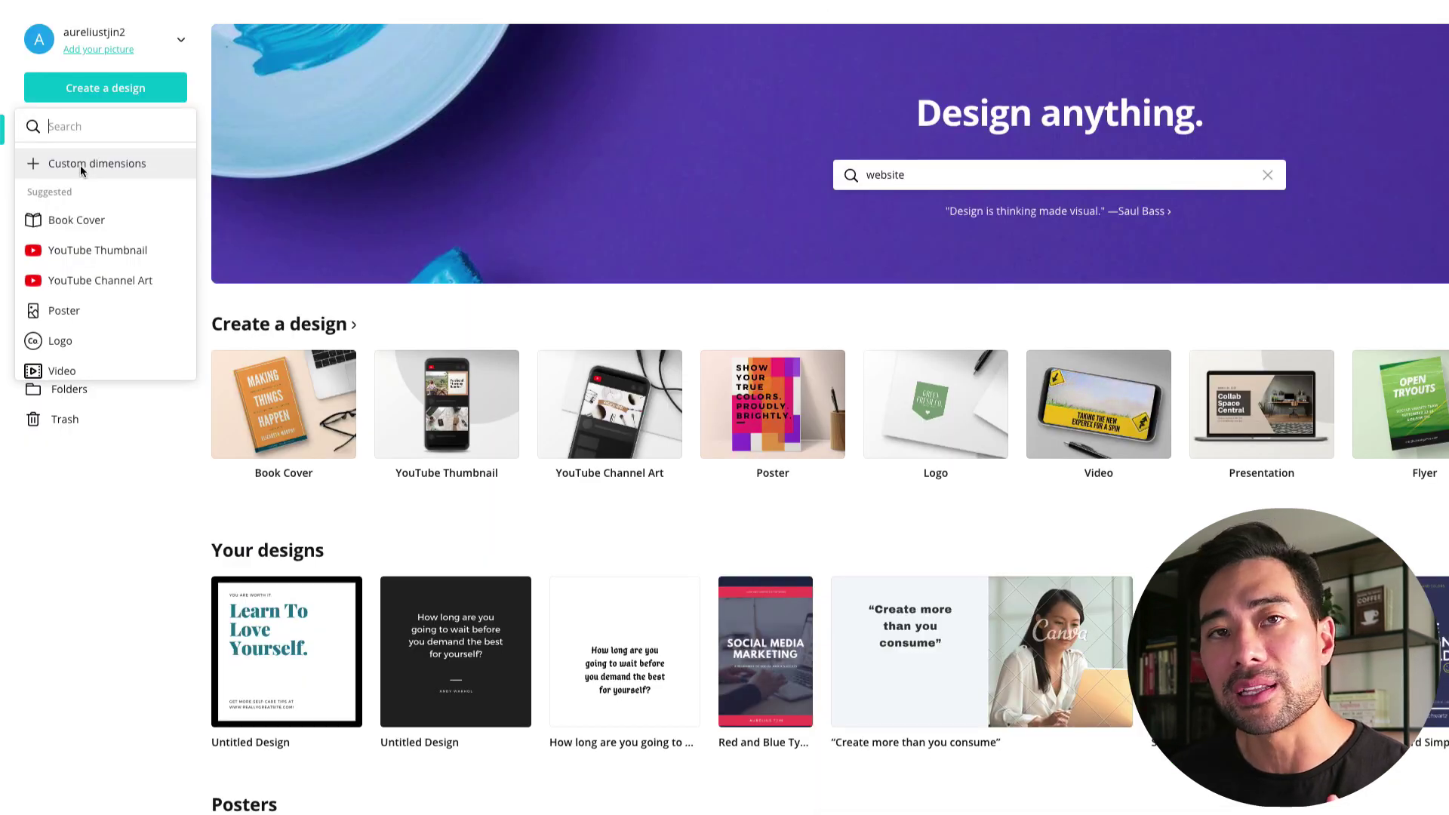
left_click(80, 164)
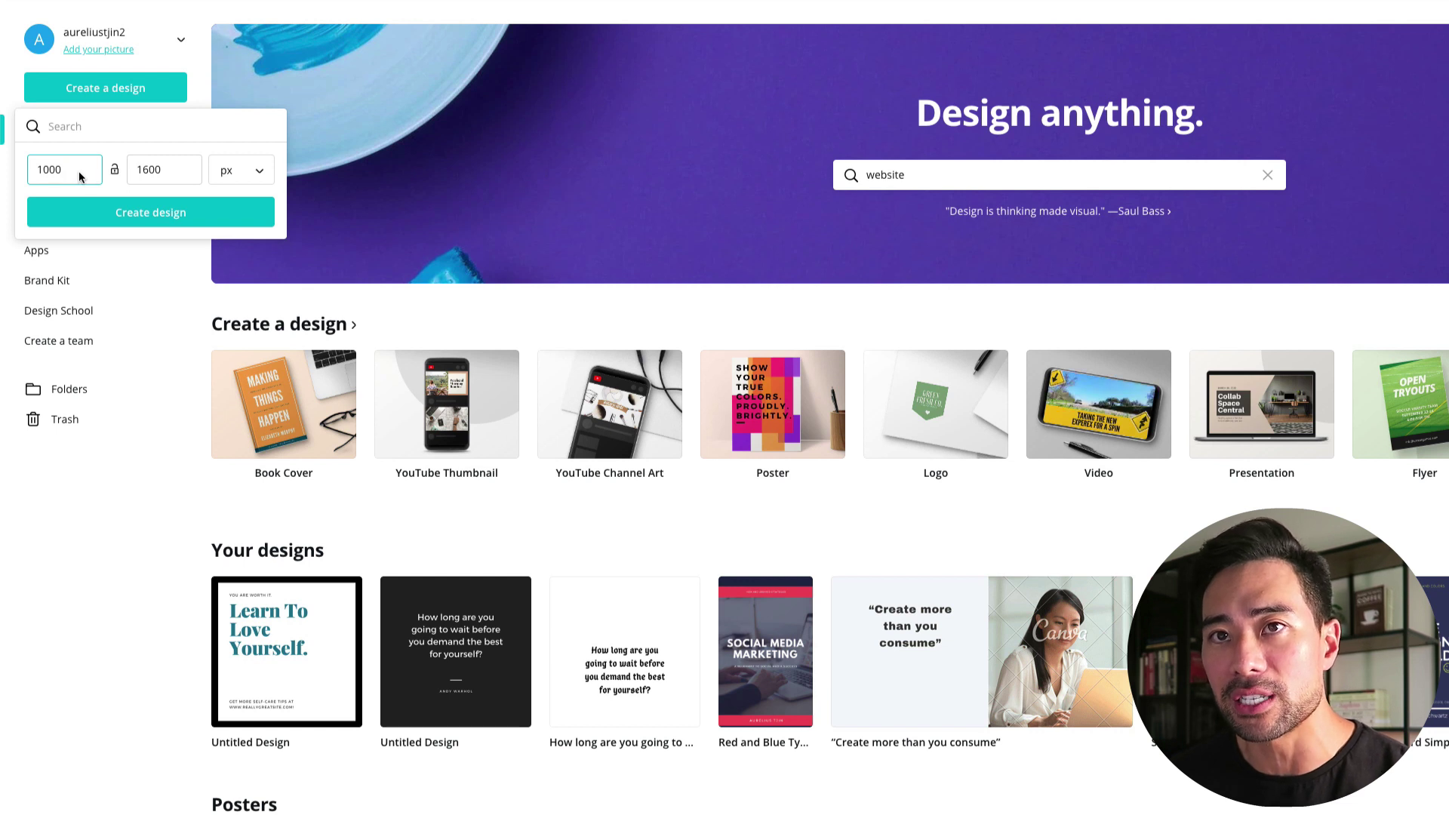
left_click(133, 216)
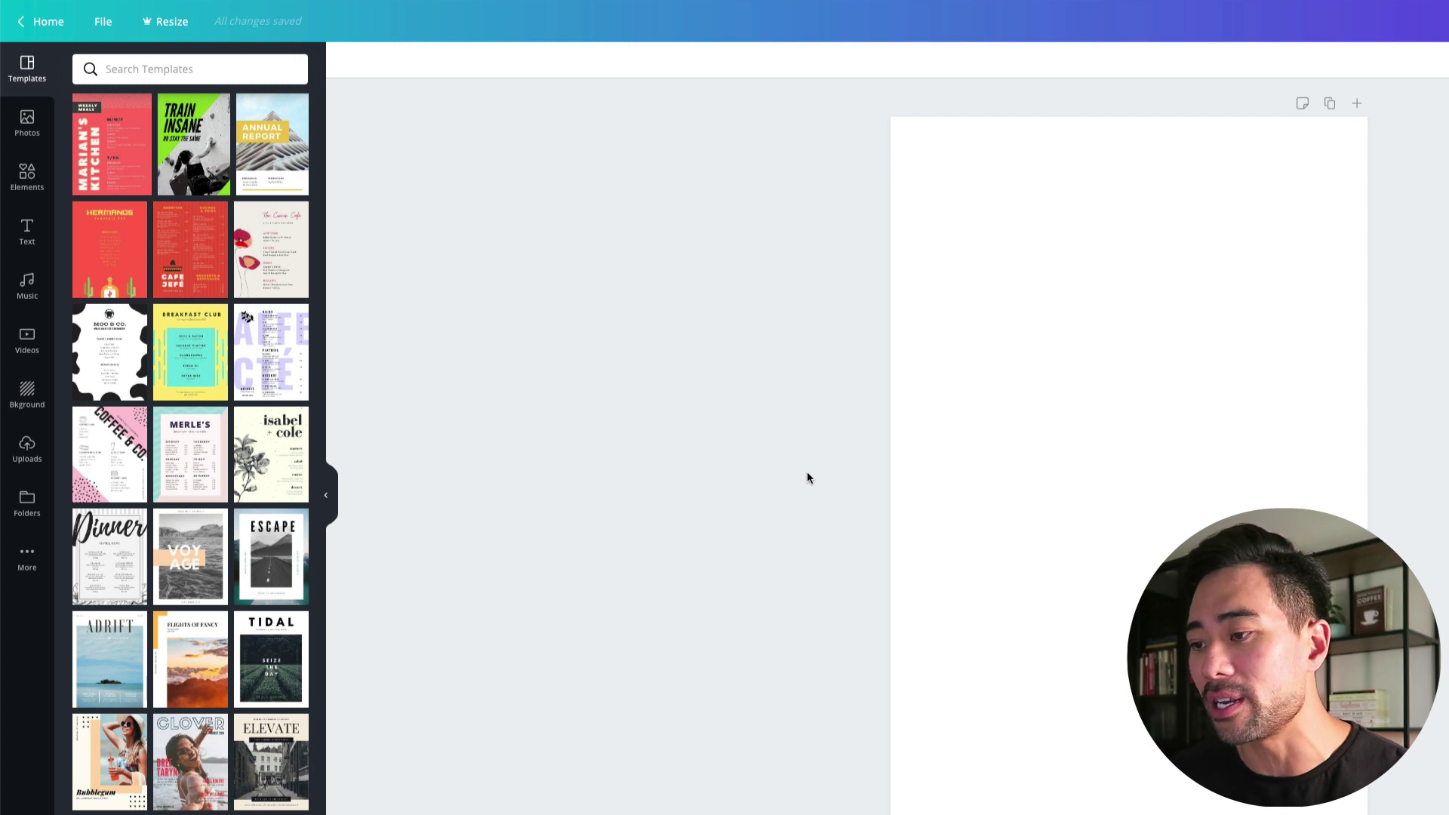
Search the templates for "ebook" and apply the free "We Scream for Ice Cream" cover to the page.
left_click(176, 79)
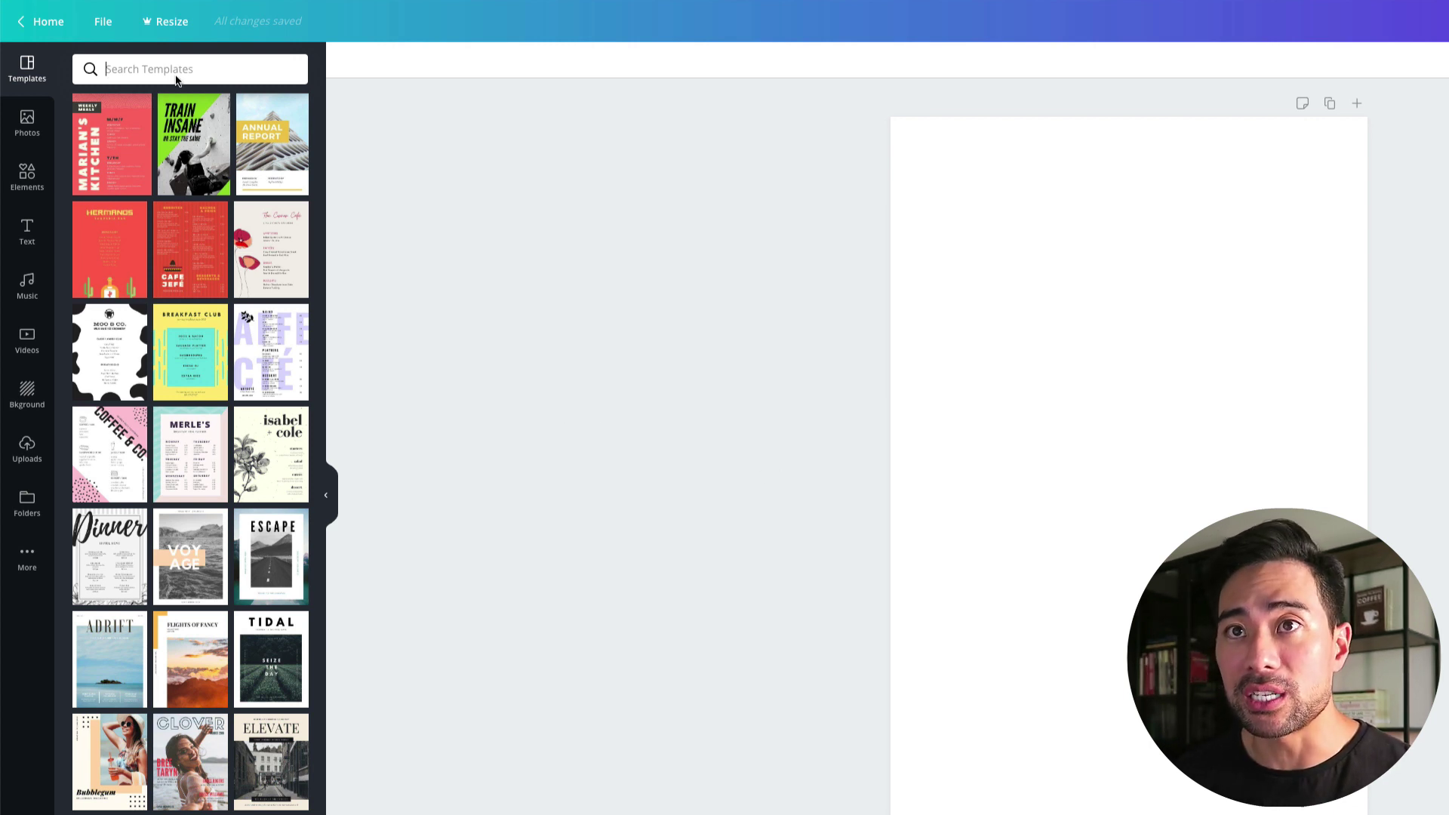
type("ebook")
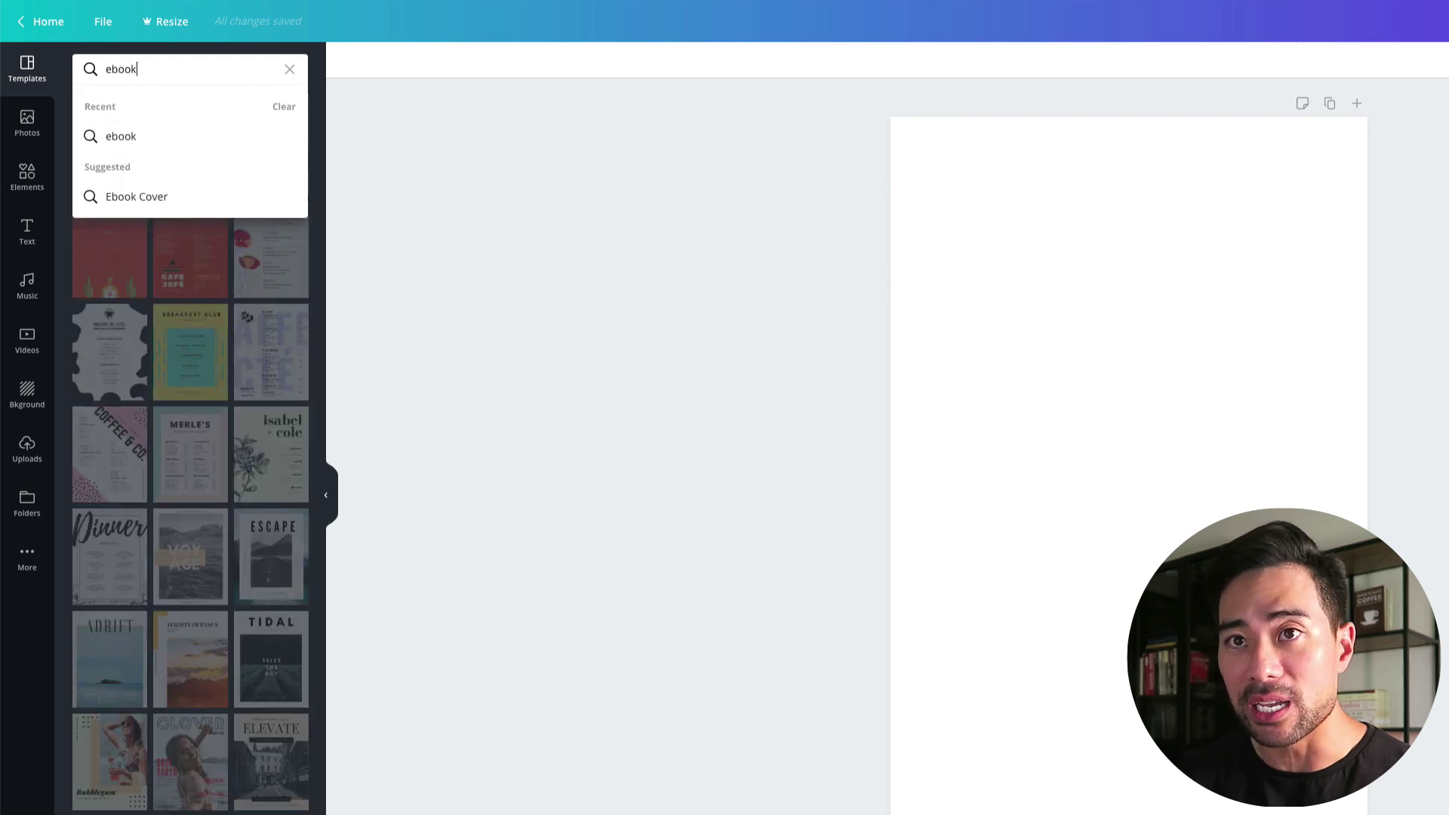
key("Return")
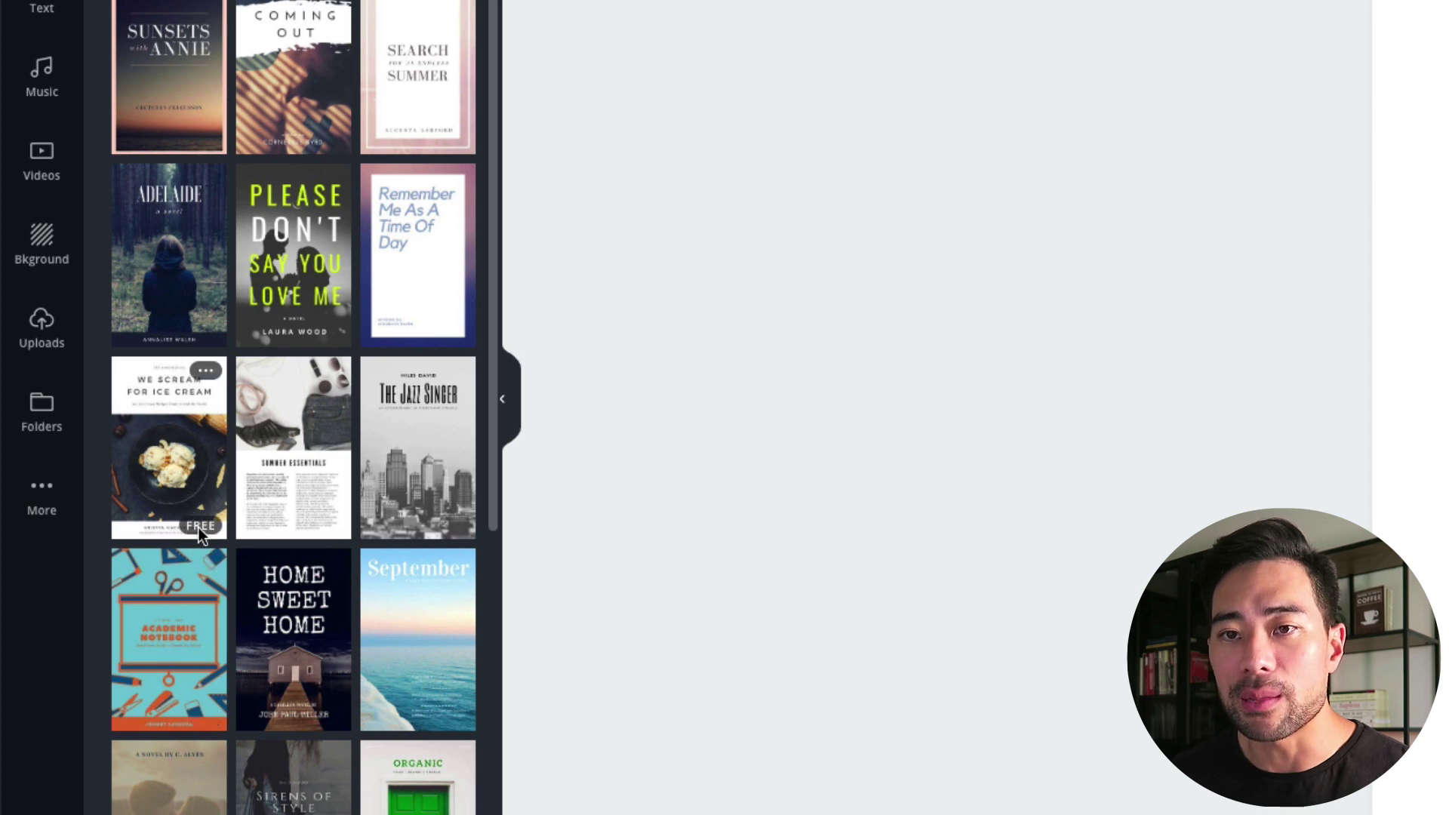
left_click(185, 465)
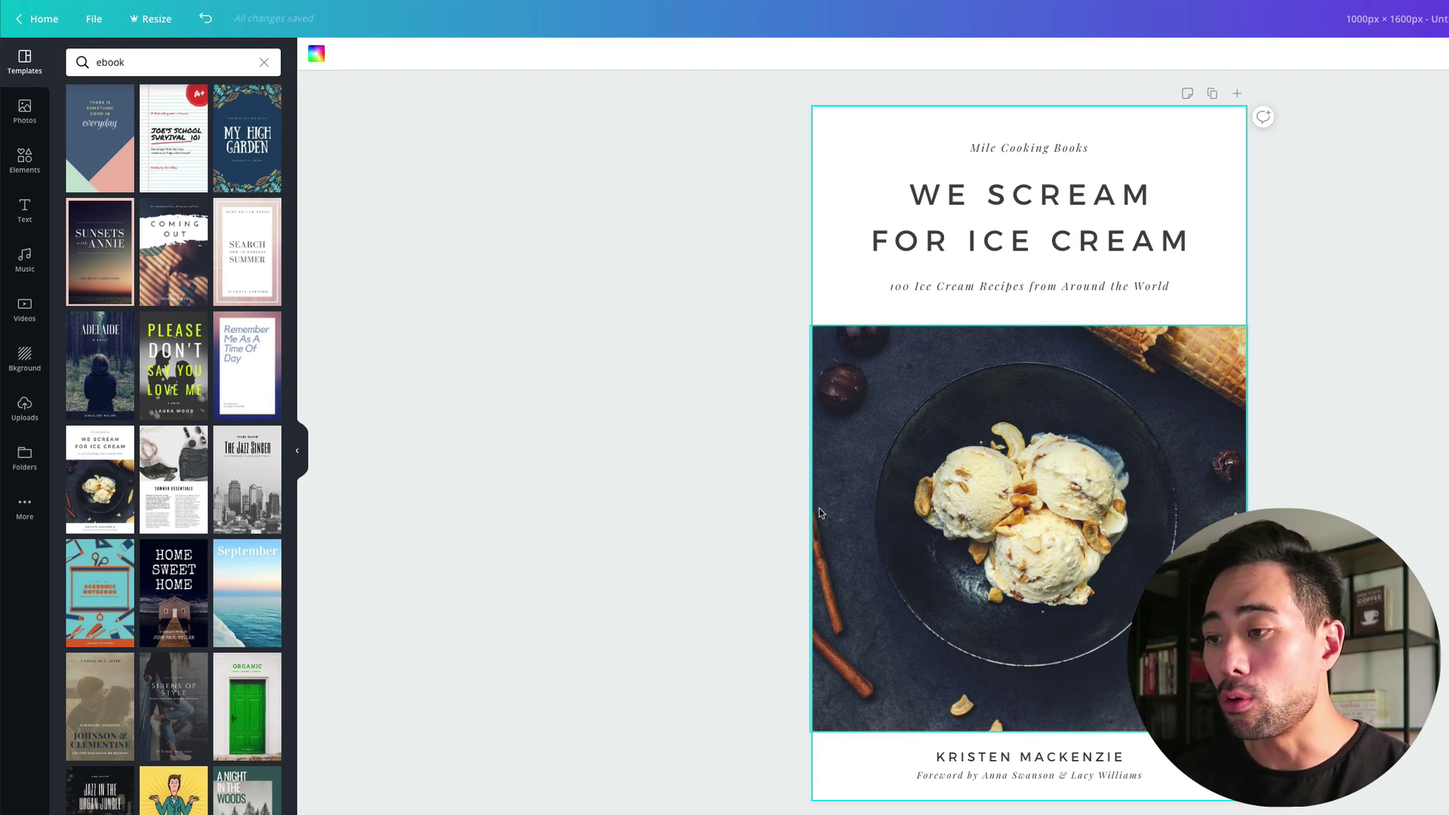
Replace the cover's title with "YOGA 101".
triple_click(1044, 249)
double_click(1044, 246)
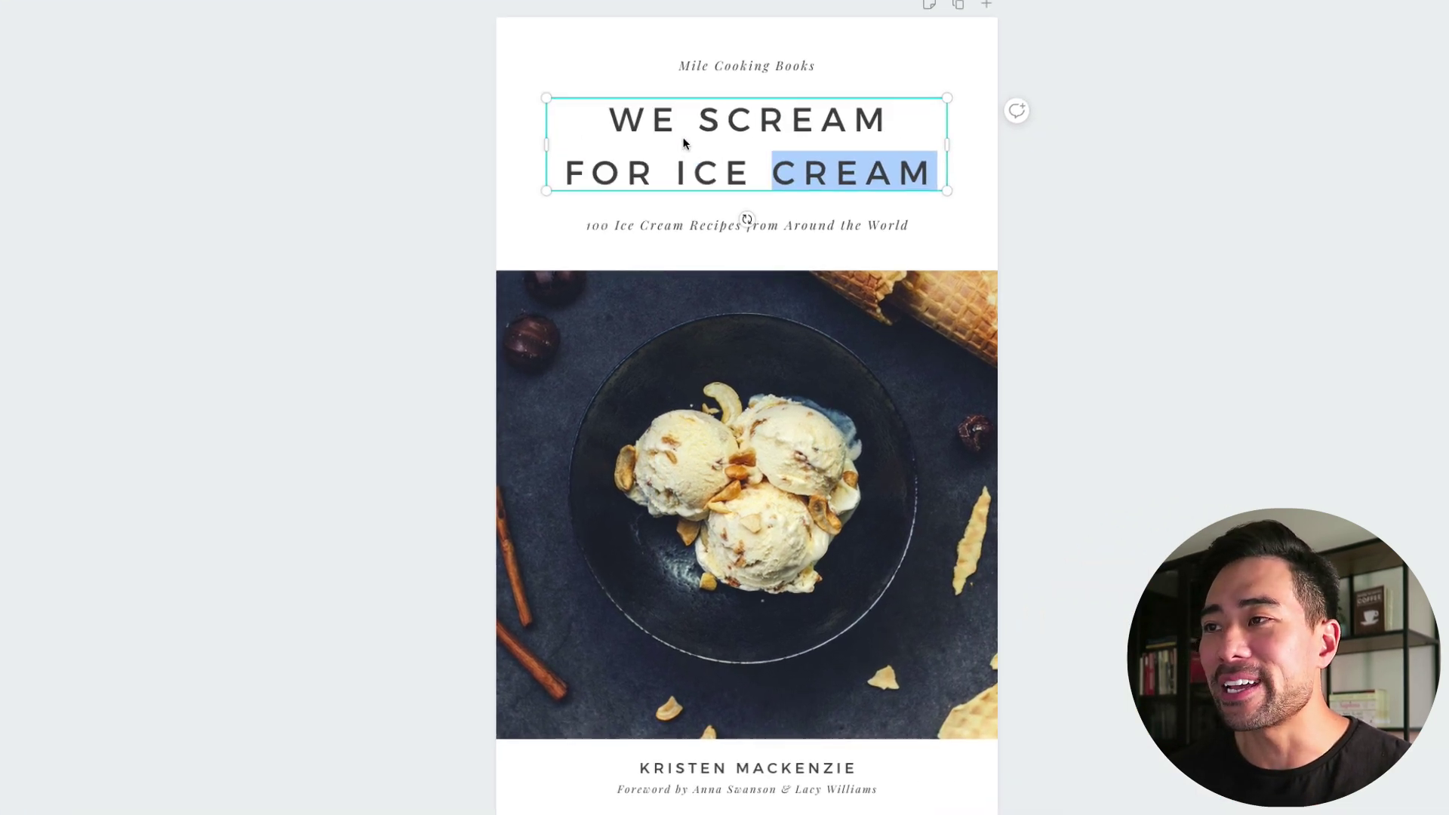
left_click(912, 195)
left_click_drag(612, 119, 921, 177)
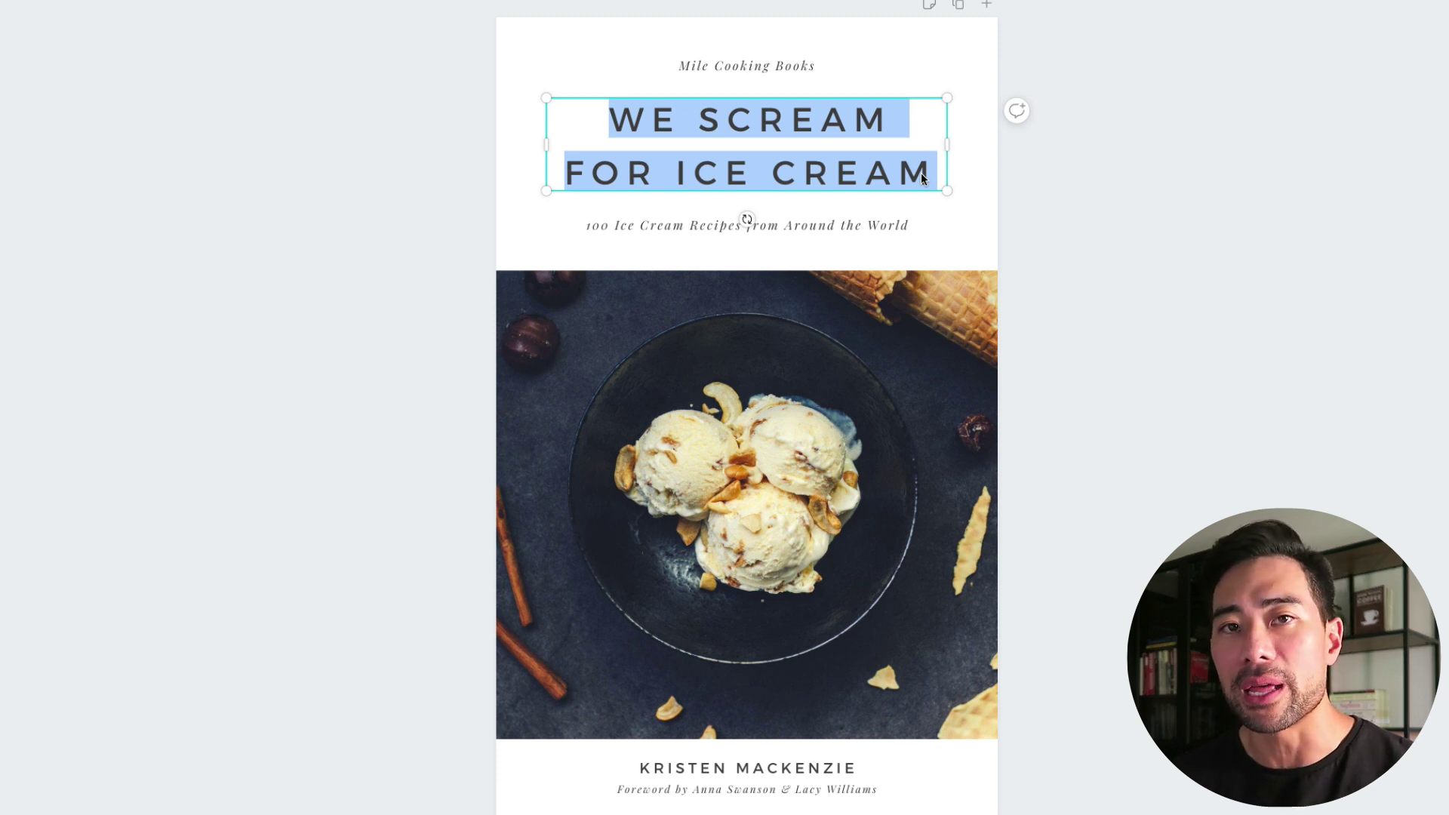
type("YOG")
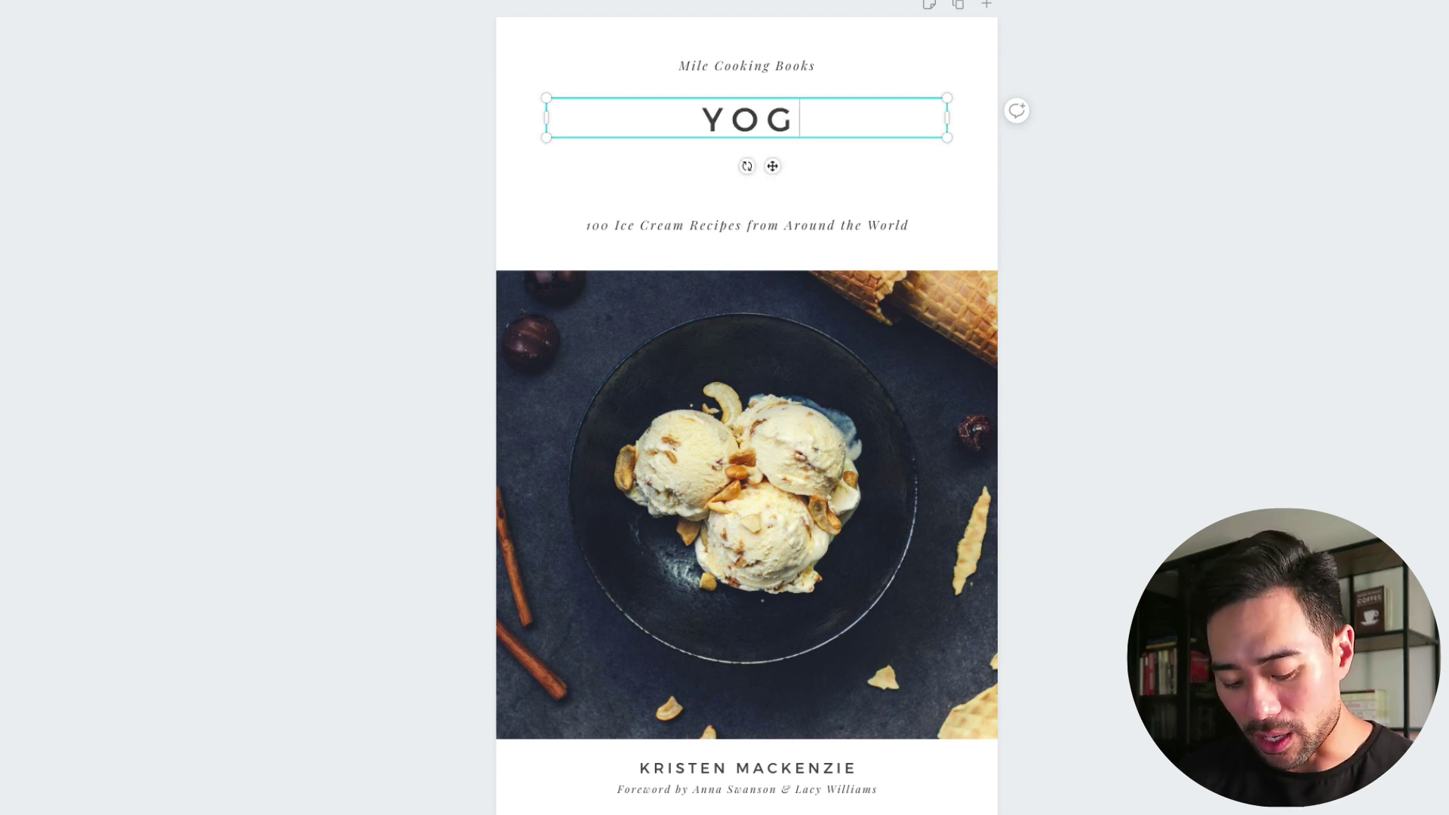
type("A 101")
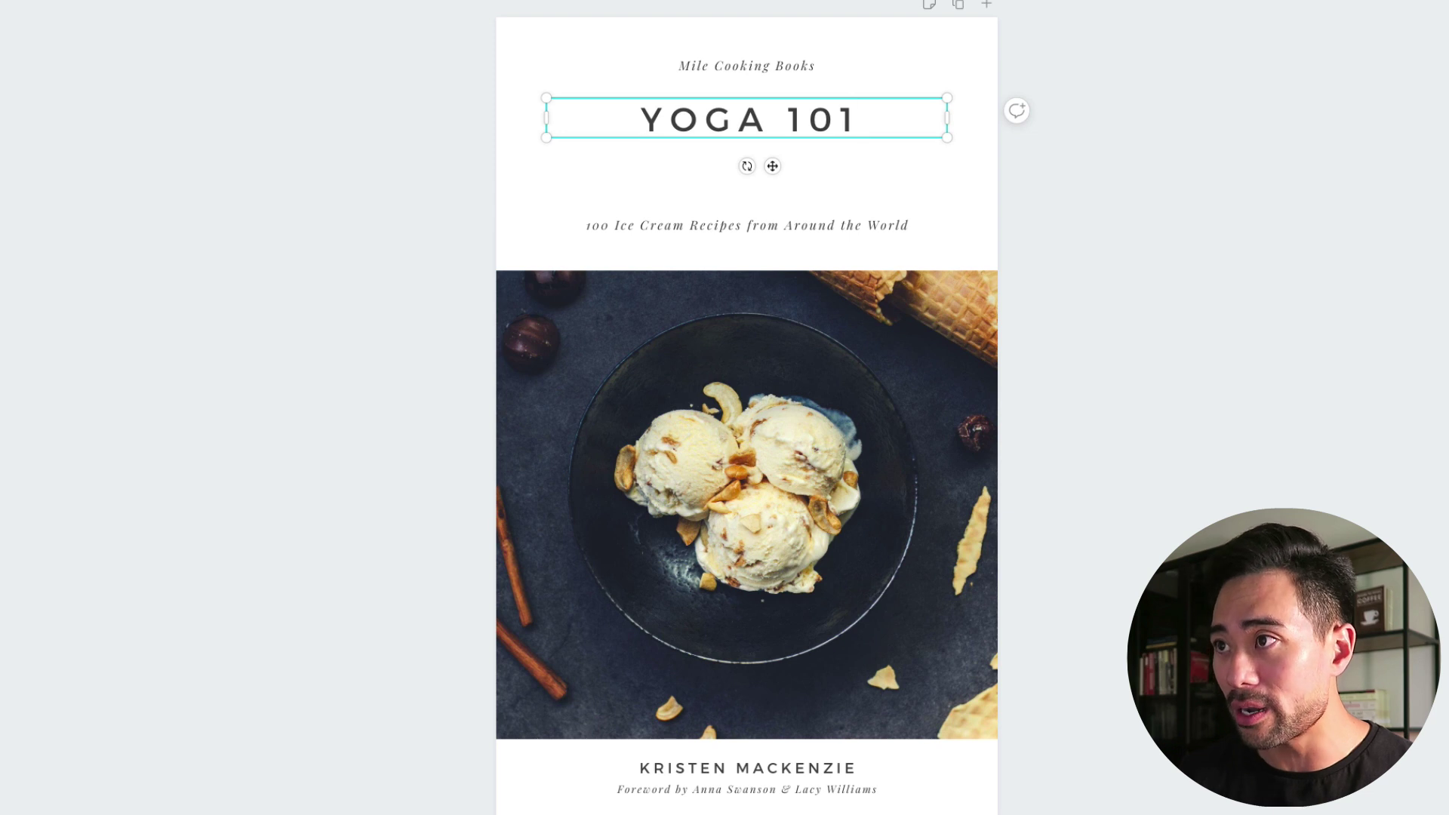
left_click(680, 194)
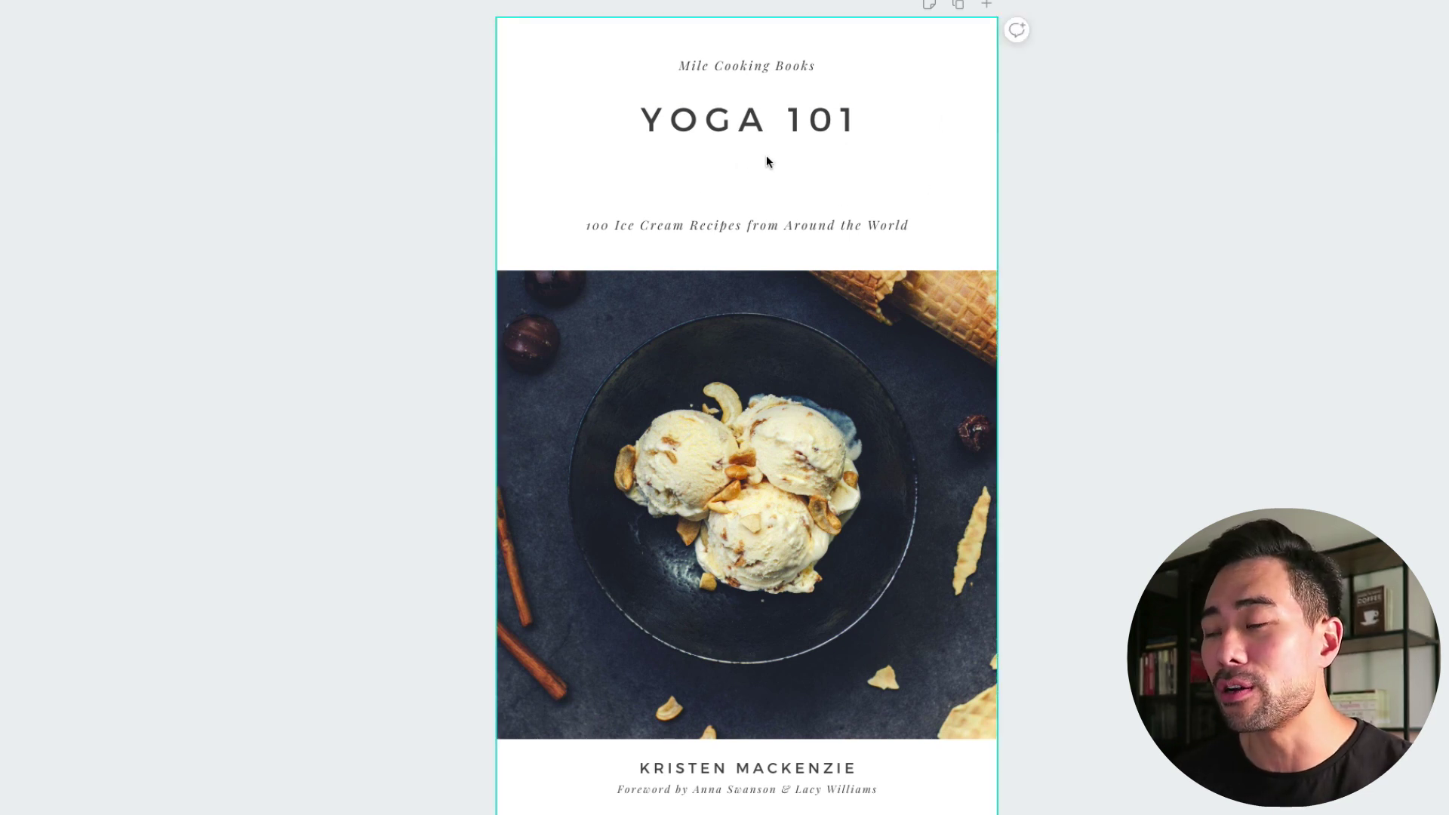
Narrow the title's text box around its words, enlarge the title and centre it between the two italic lines.
left_click(776, 115)
left_click_drag(948, 121, 798, 121)
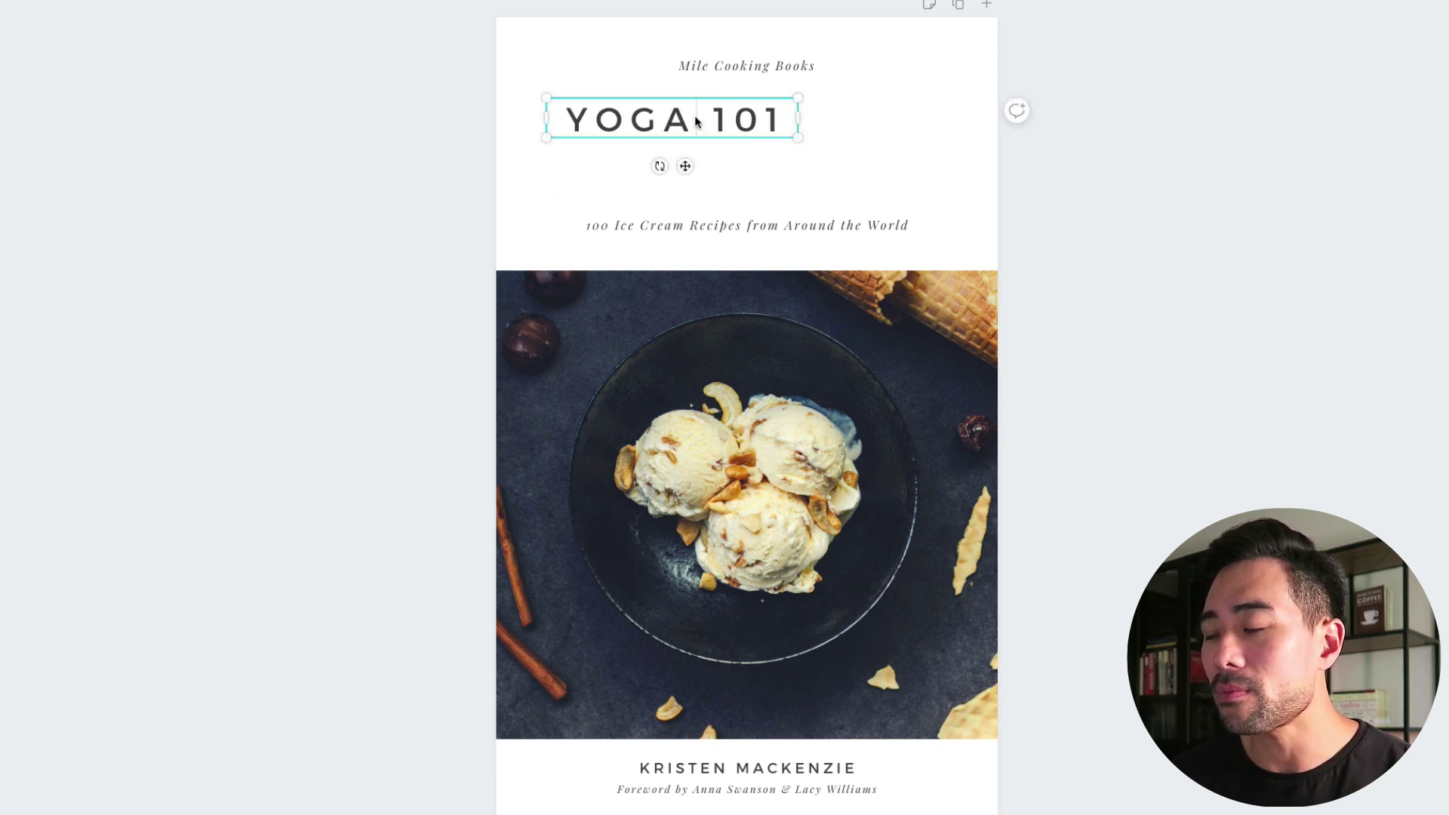
left_click_drag(693, 121, 750, 191)
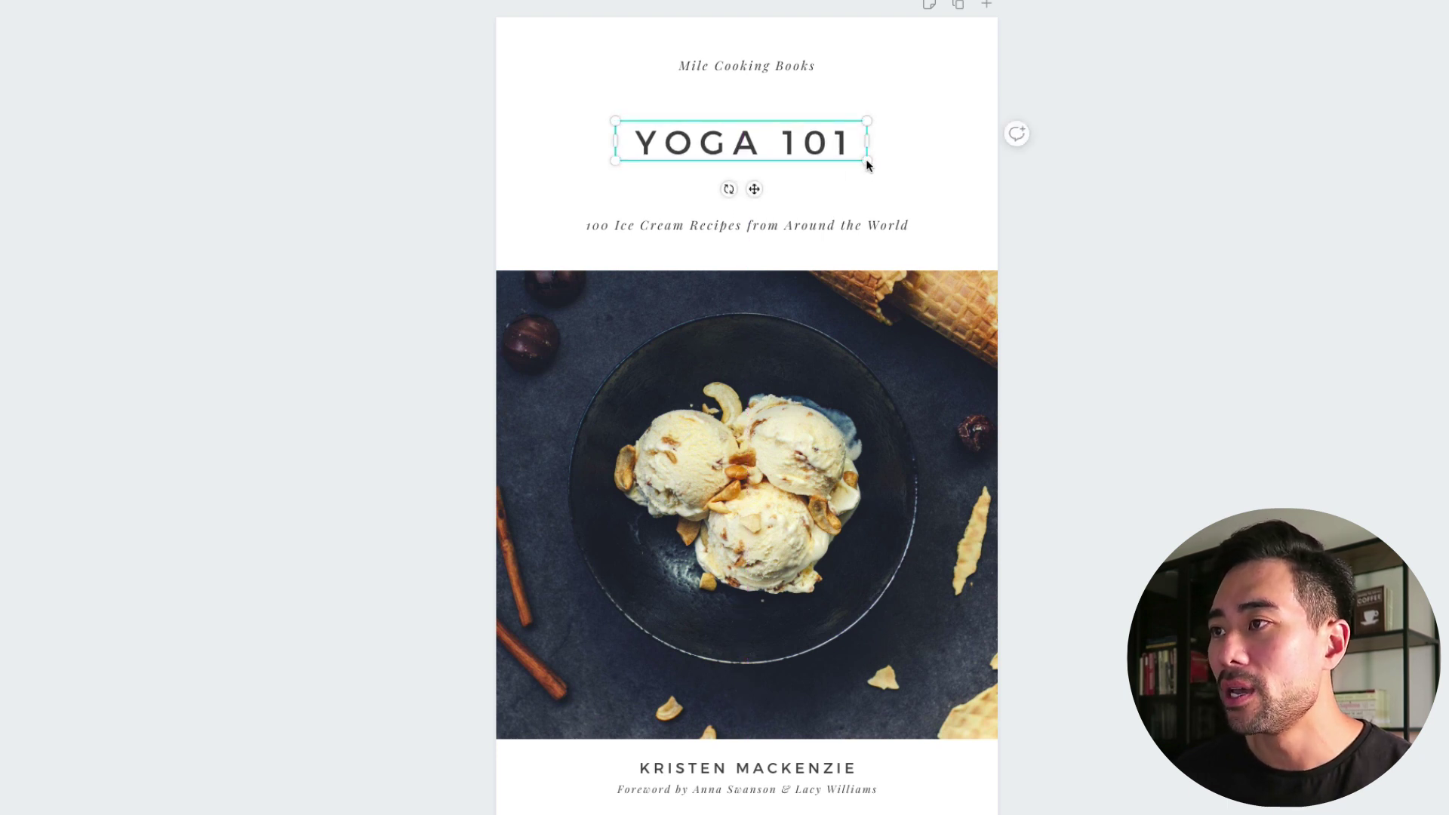
left_click_drag(867, 161, 806, 156)
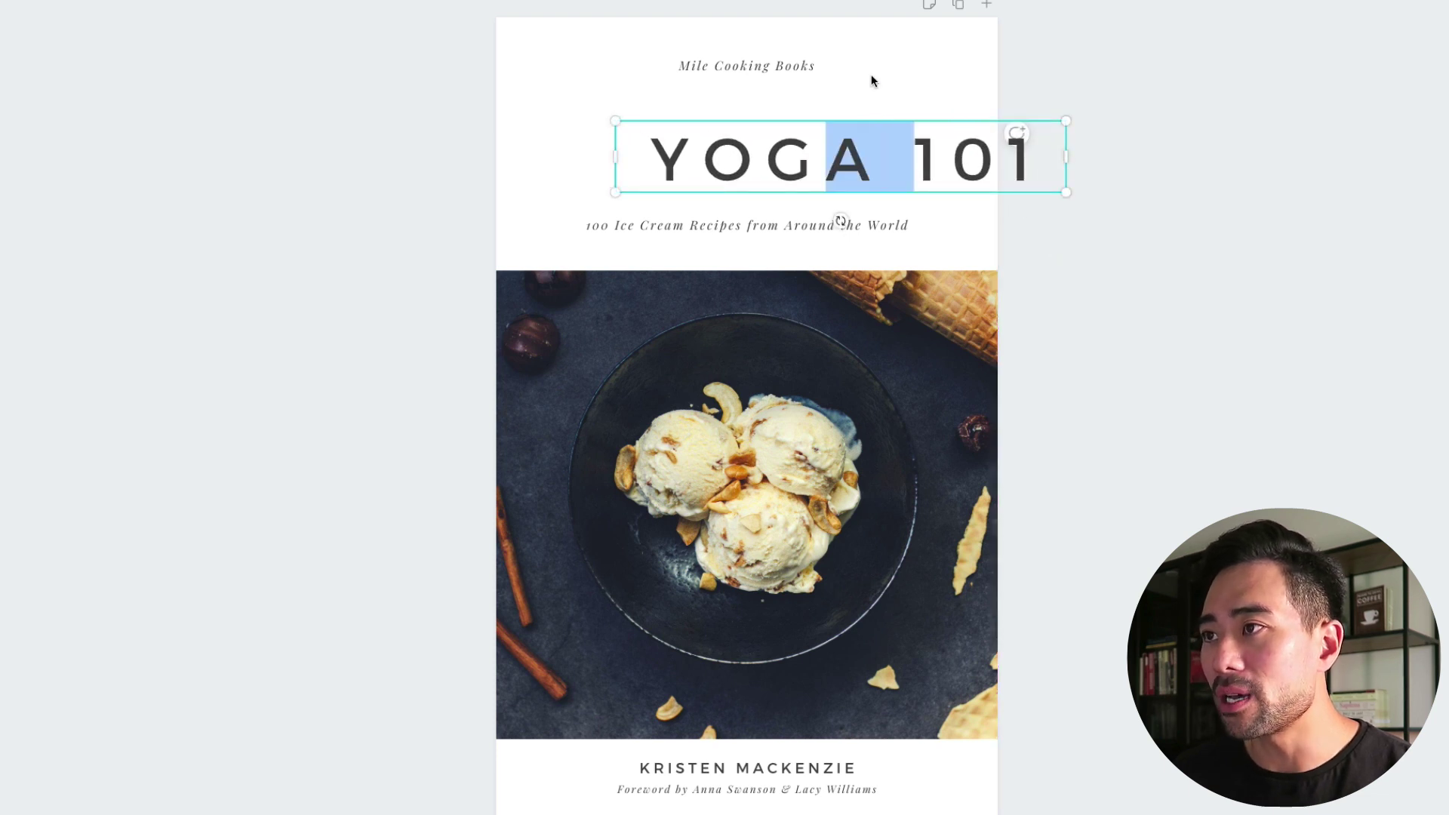
key("End")
key("BackSpace")
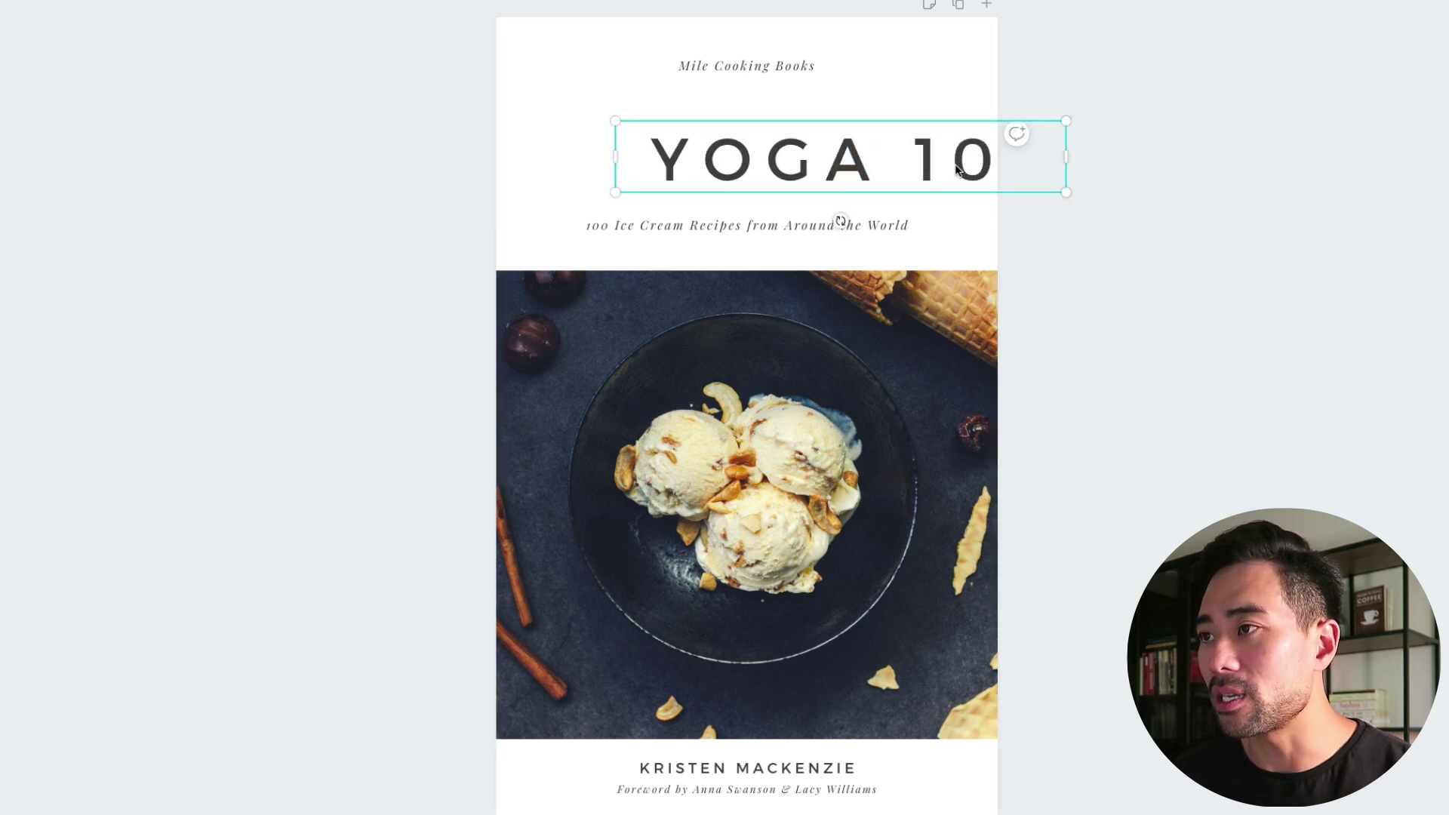
left_click_drag(957, 170, 861, 151)
Replace the small italic line above the title with "A beginner's guide to yoga".
left_click(762, 70)
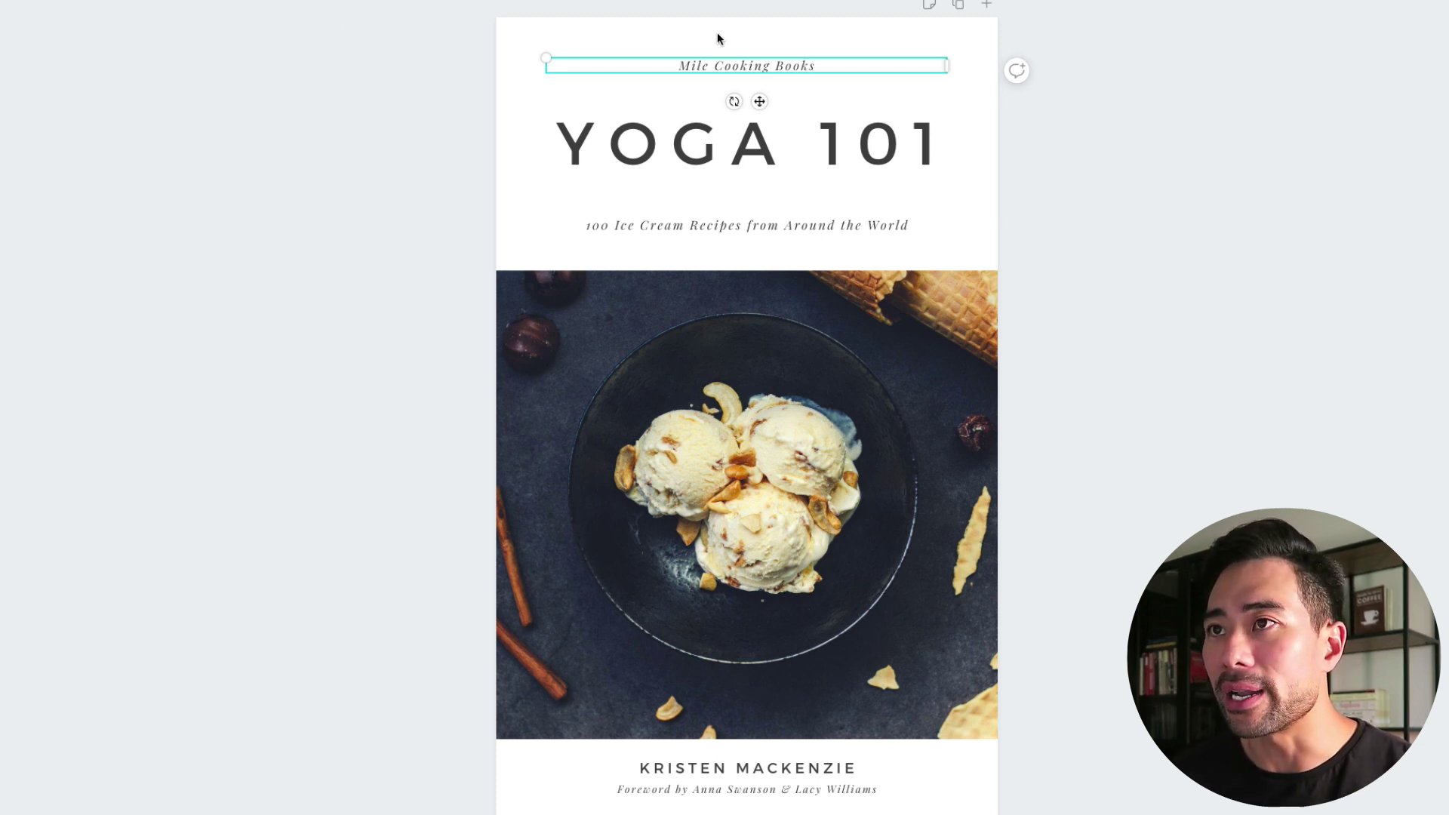
right_click(746, 67)
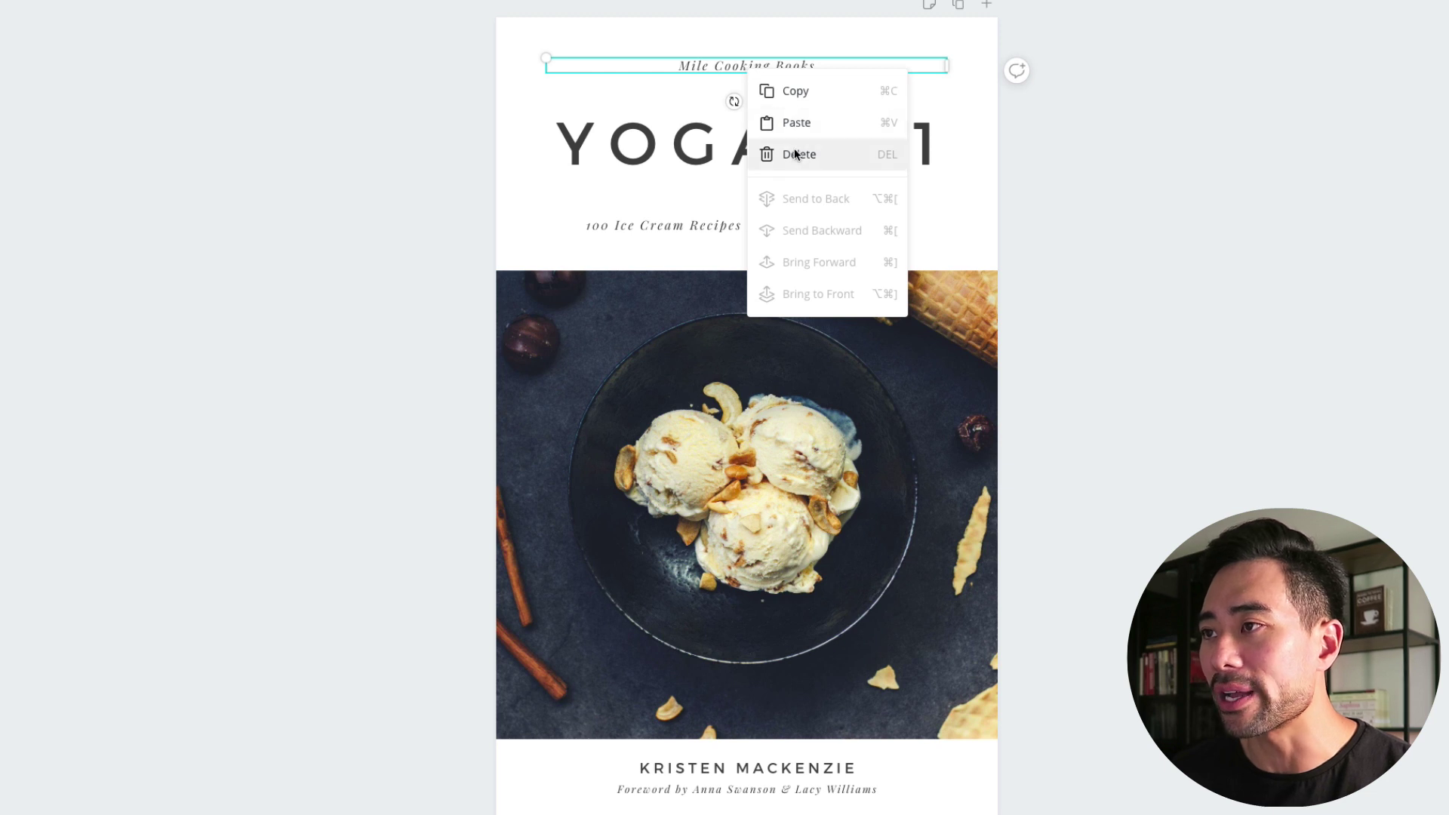
left_click(707, 65)
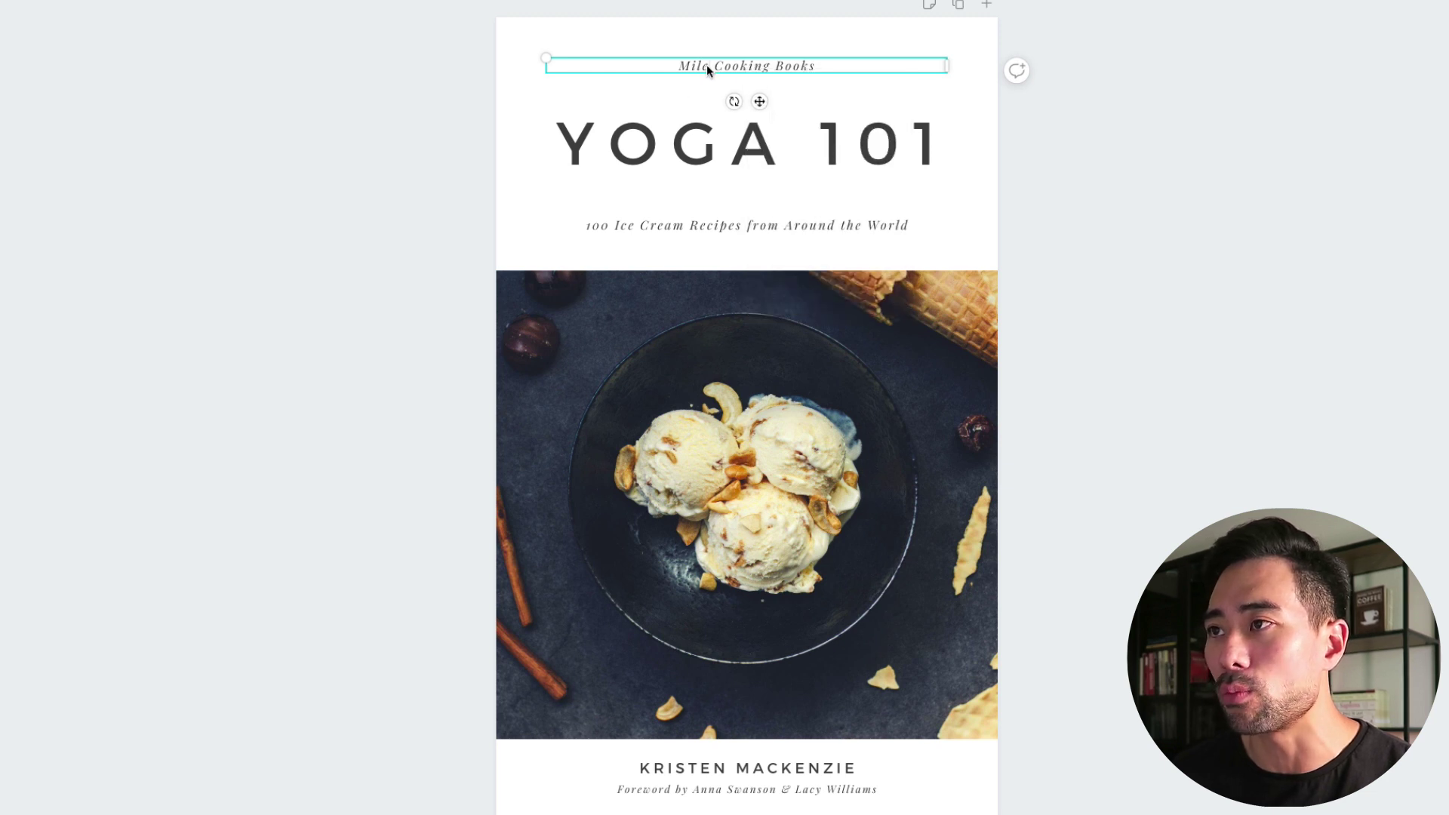
double_click(763, 65)
key("BackSpace")
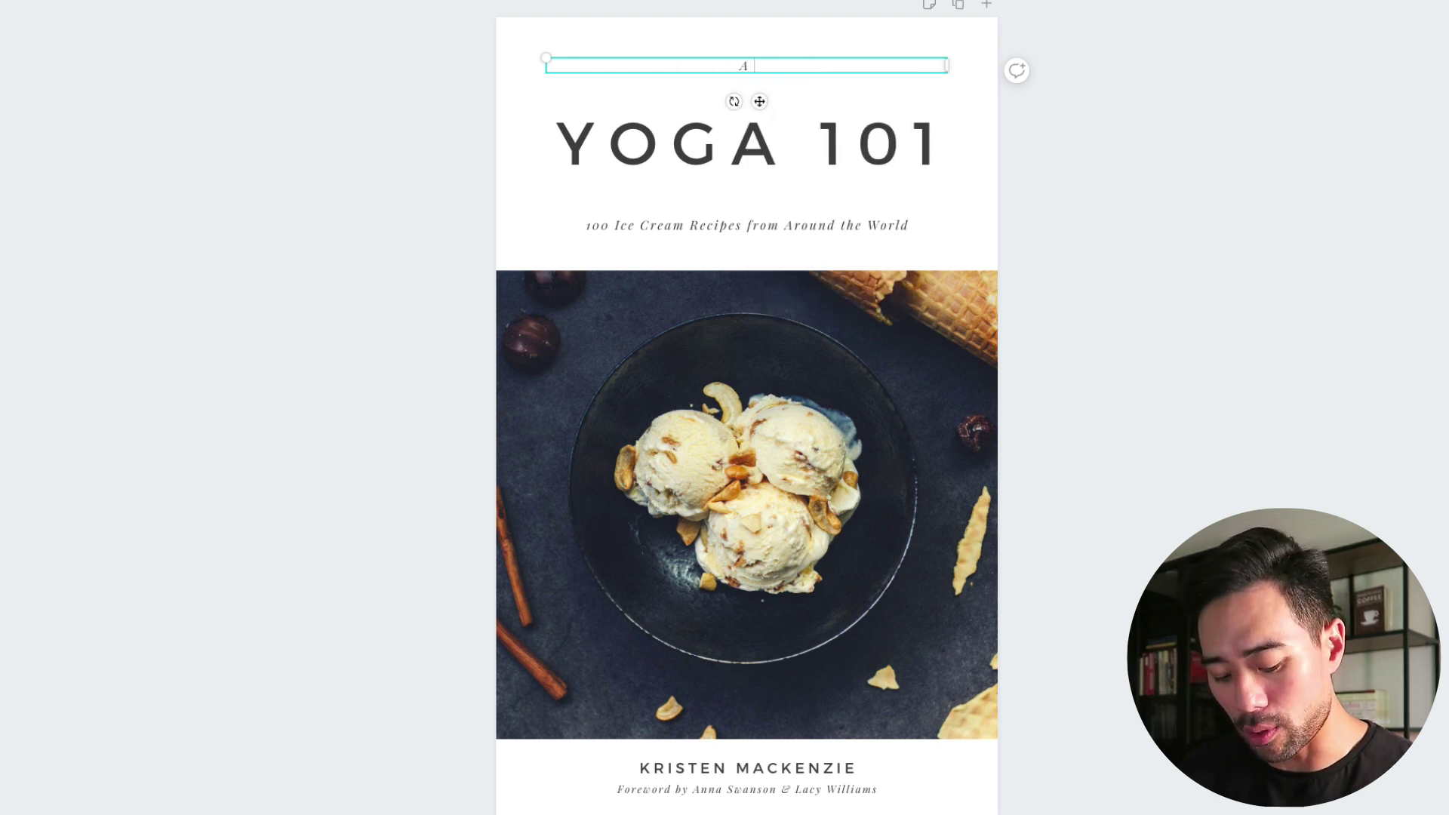
type("A beginner's guide to")
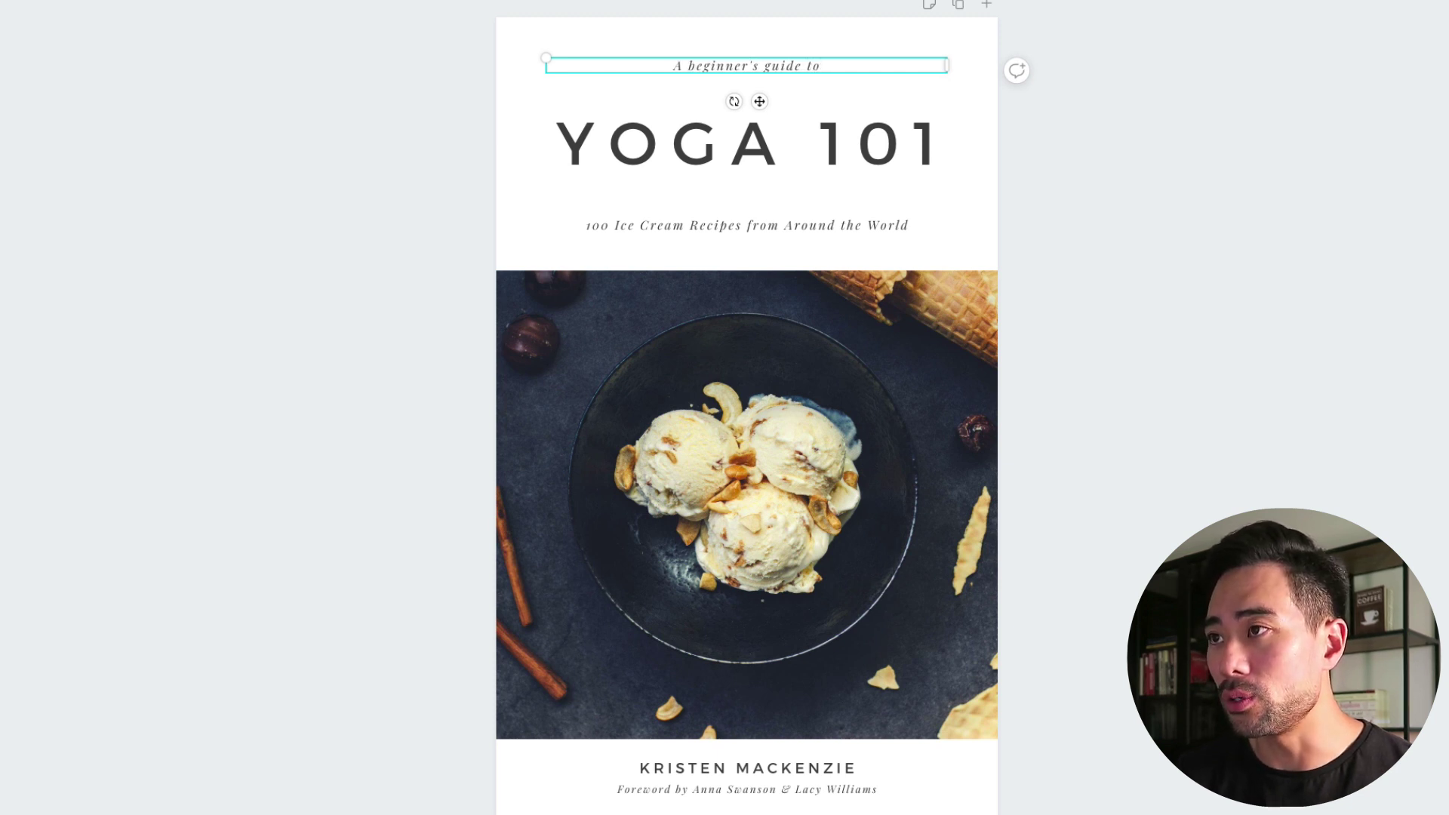
type(" yo")
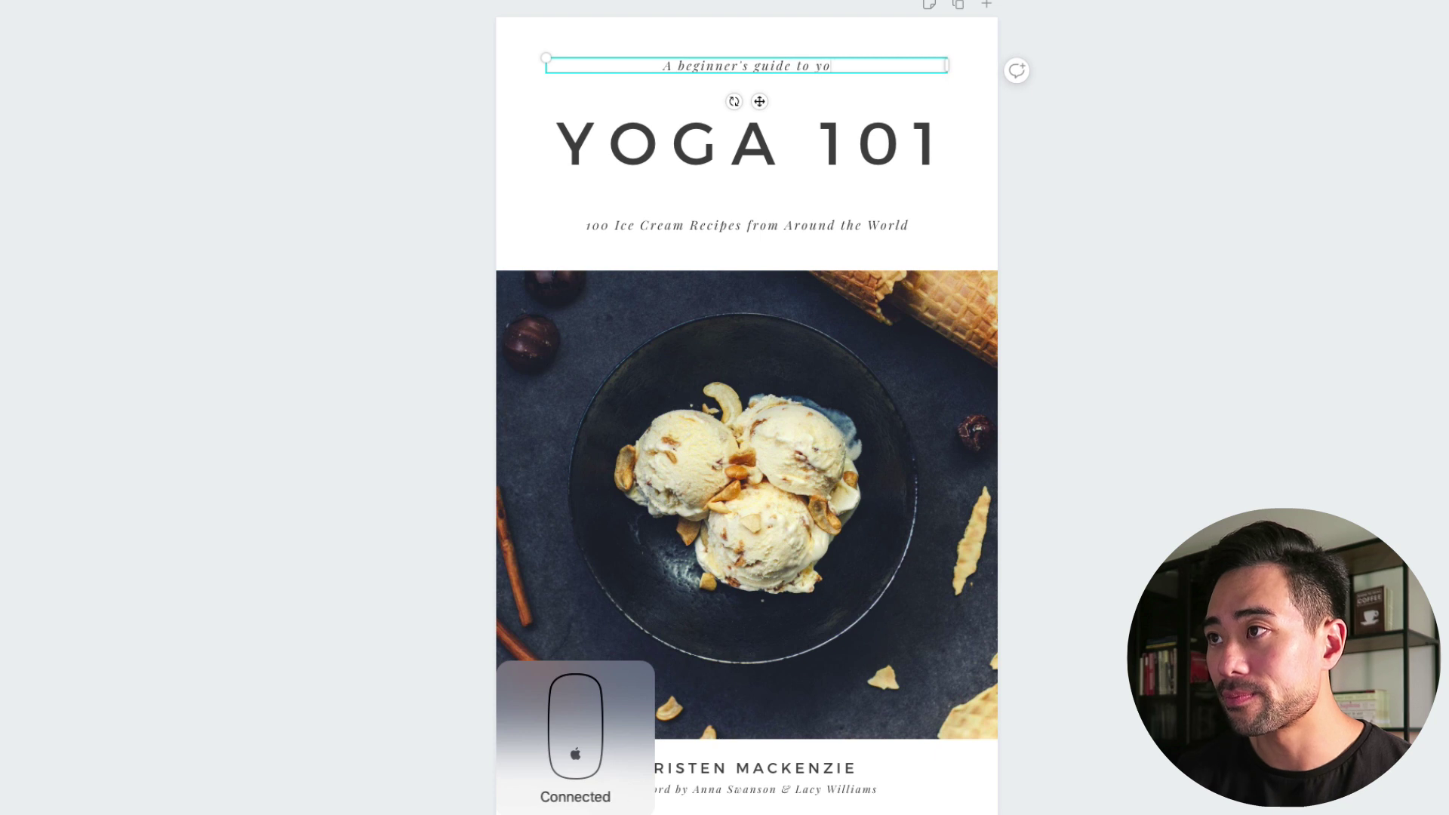
type("ga")
Replace the italic subtitle below the title with "A beginner's guide to yoga".
left_click(769, 225)
double_click(769, 225)
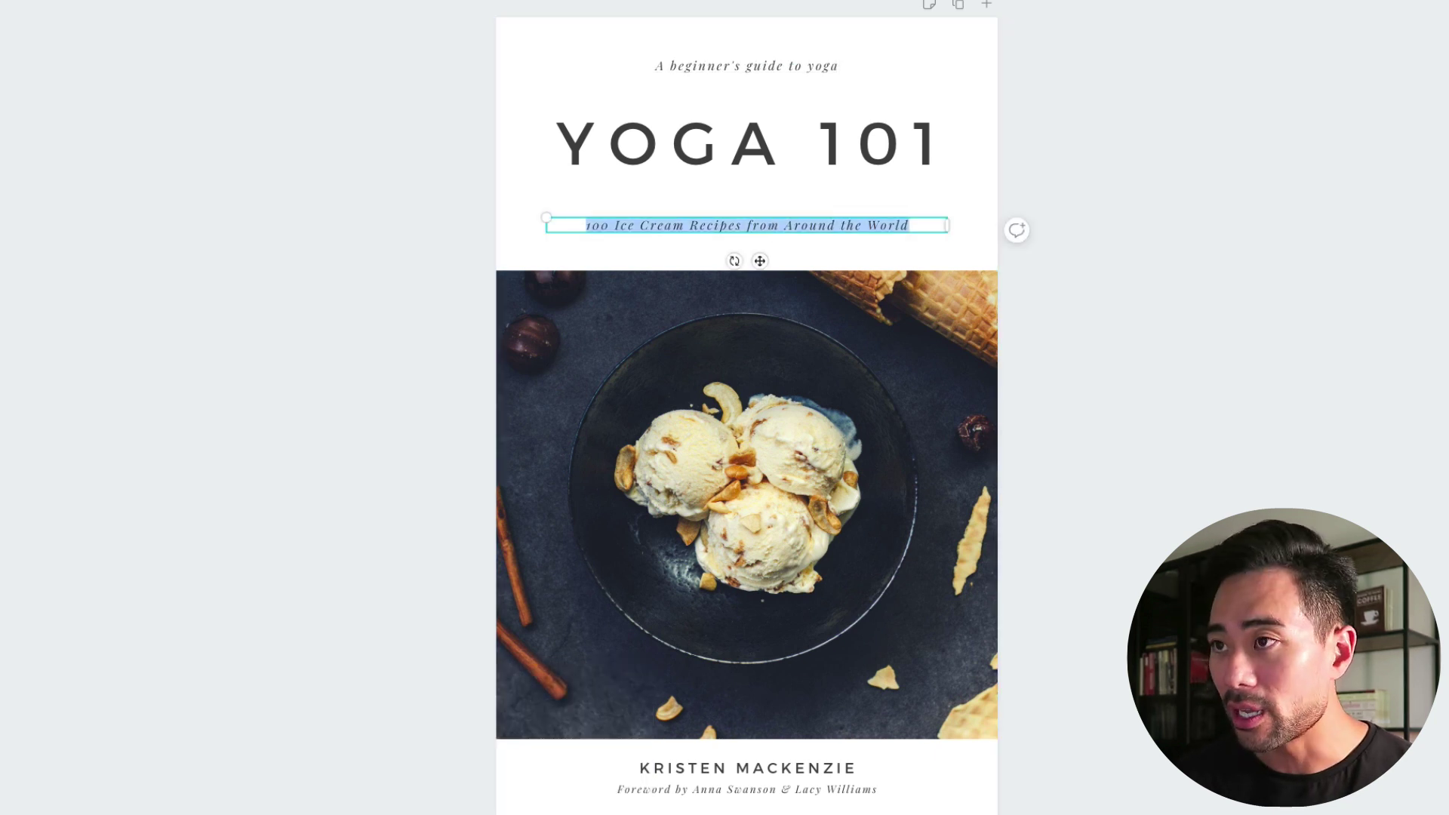
type("A beginner's guide to ")
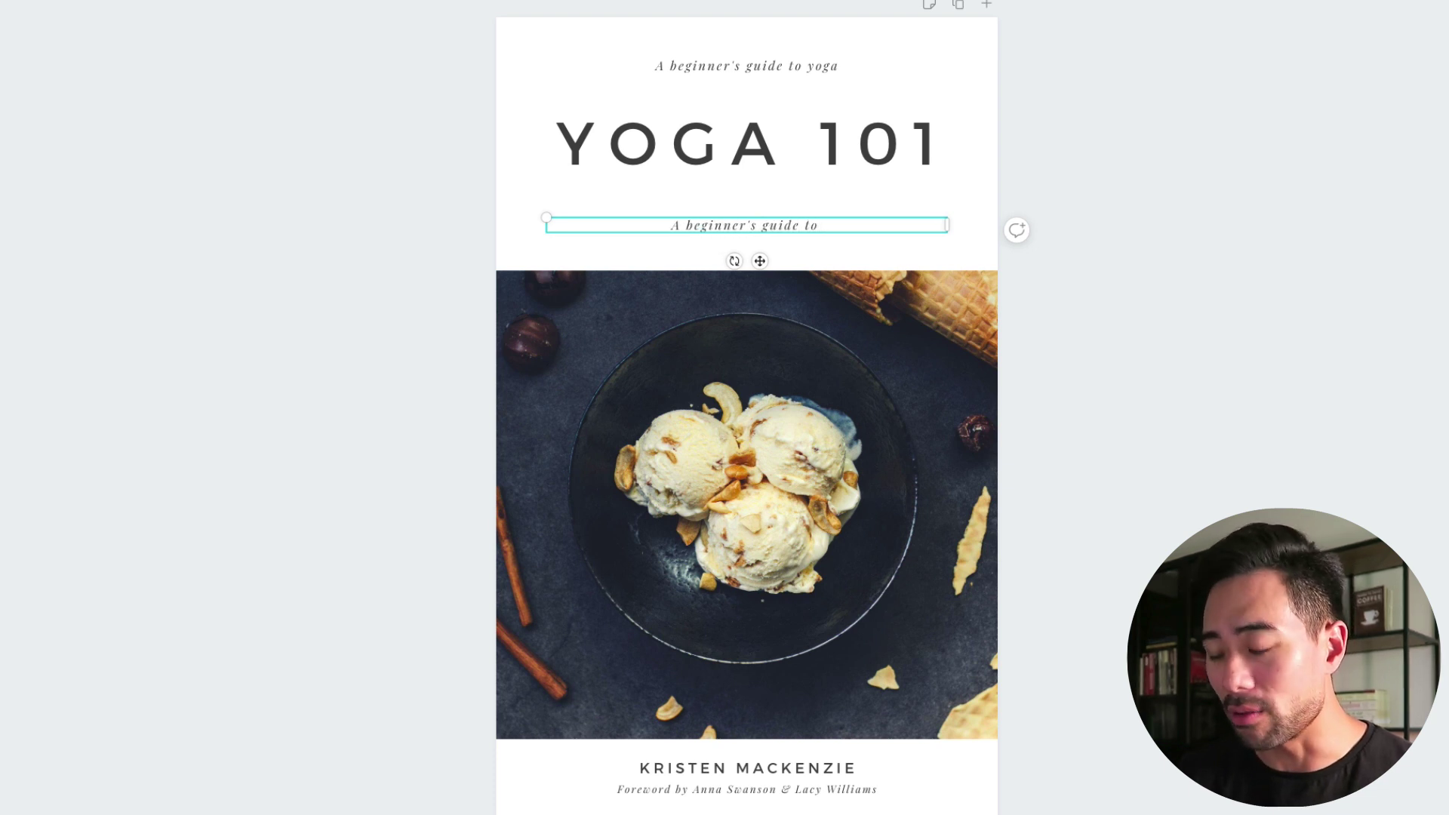
type("yoga")
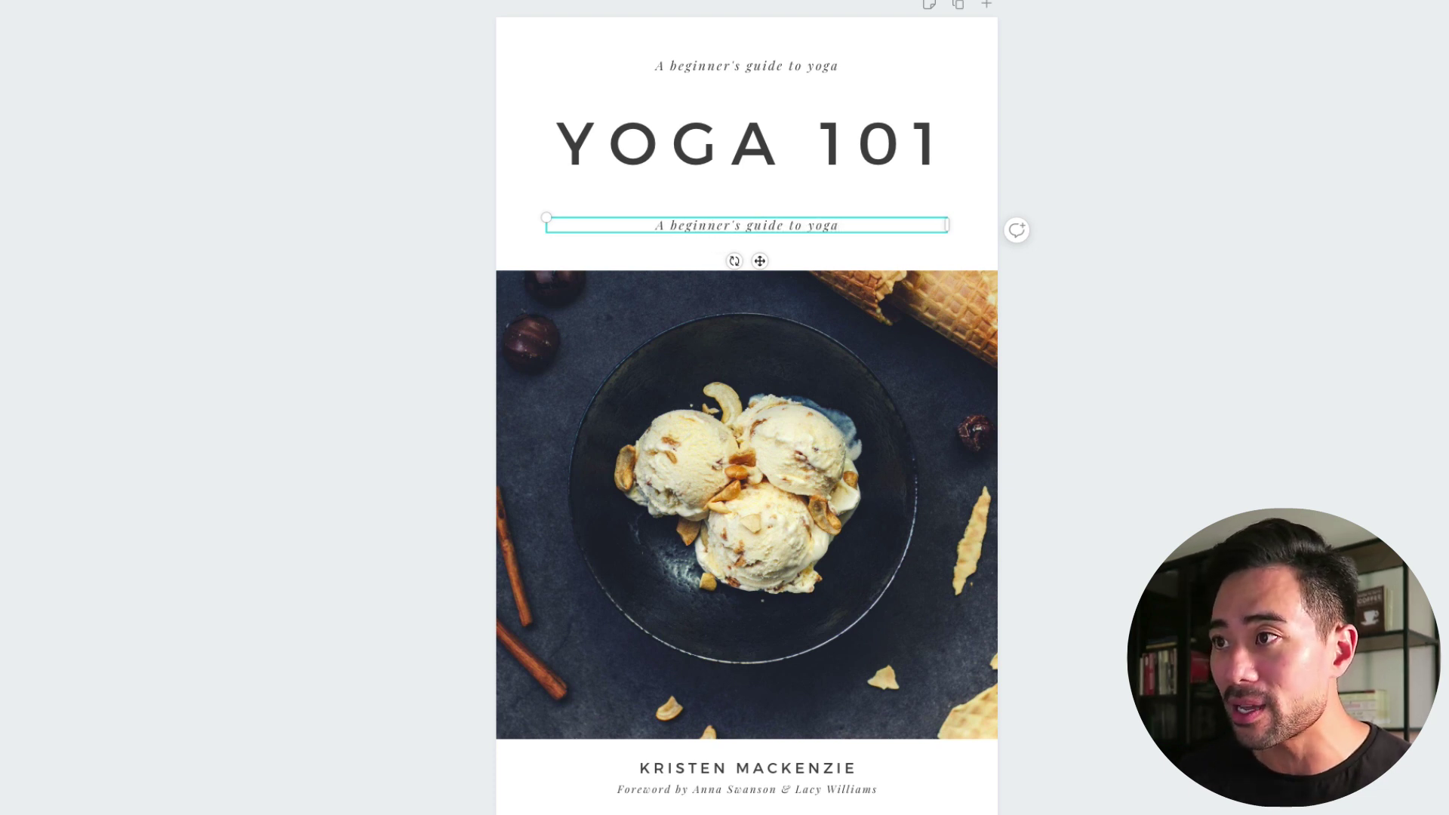
left_click(793, 204)
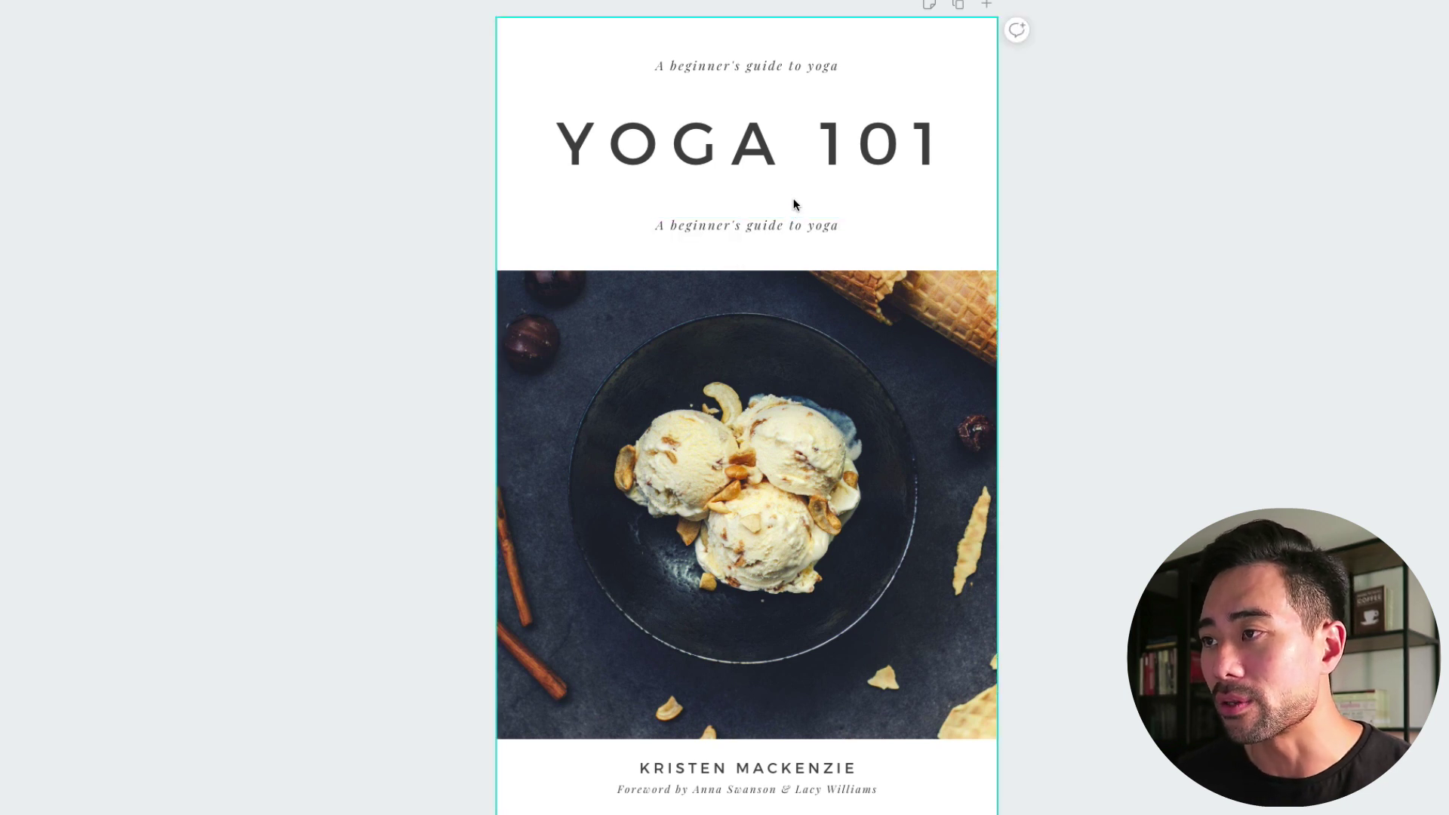
left_click(771, 768)
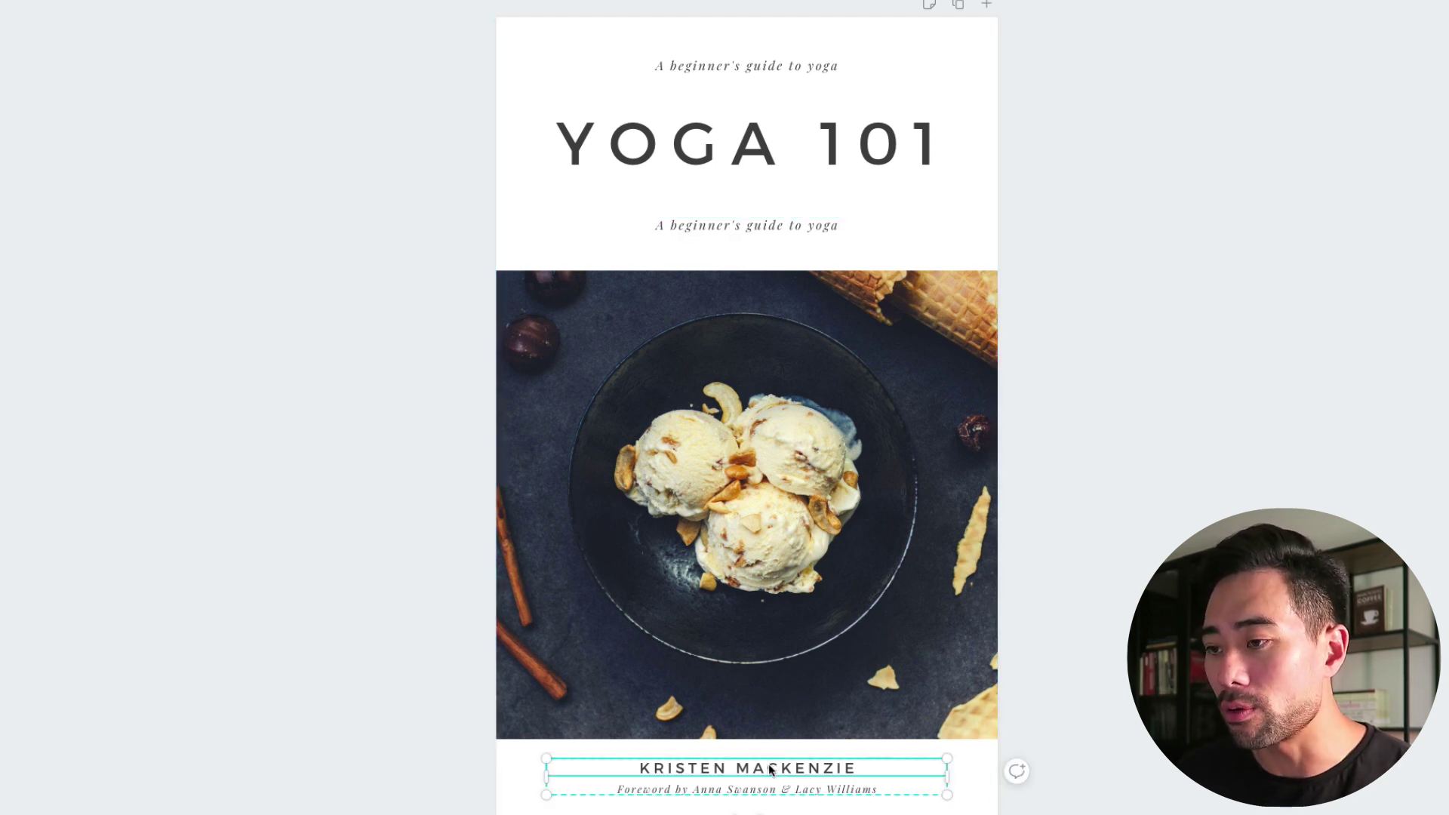
double_click(722, 767)
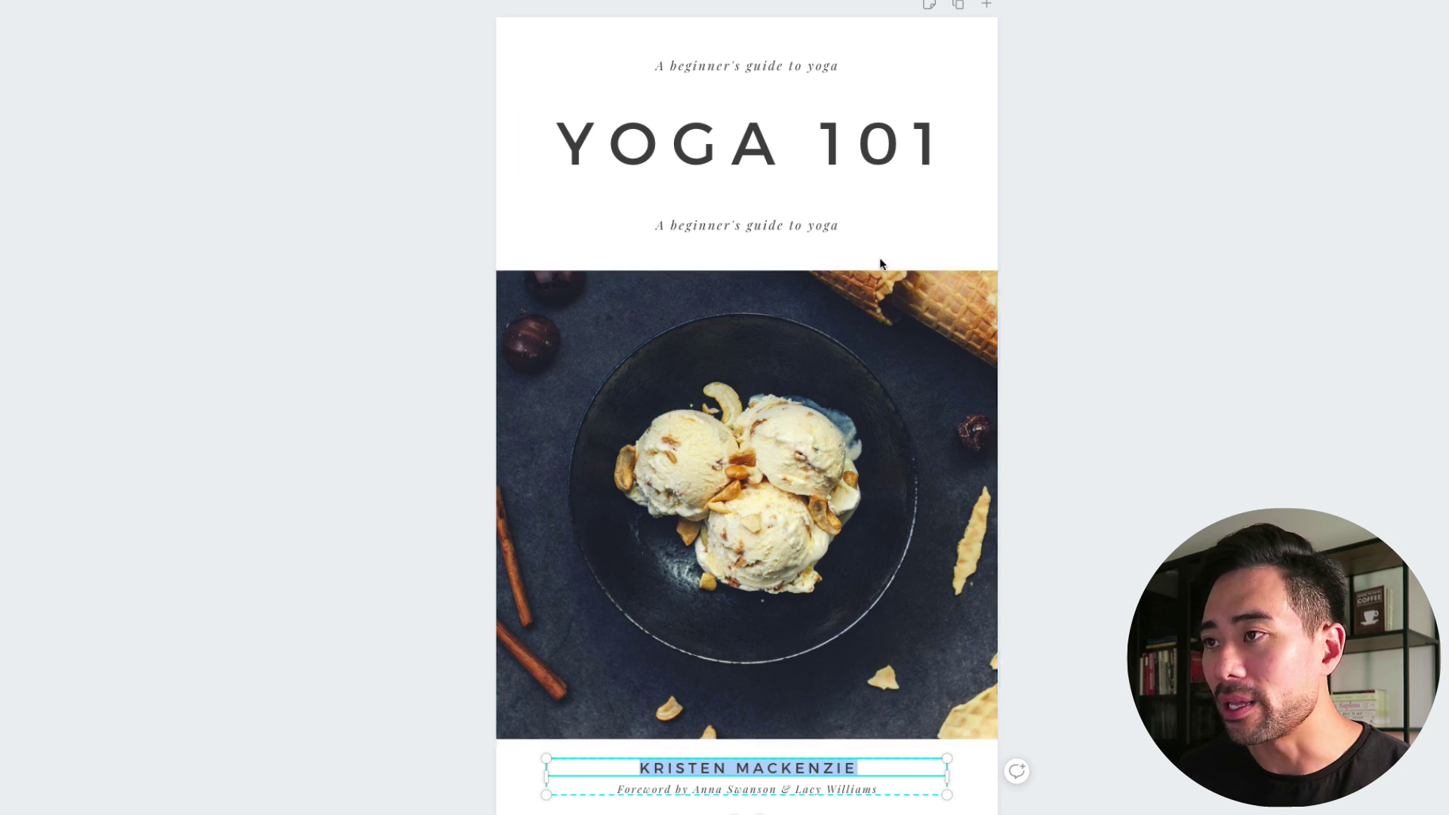
left_click(933, 251)
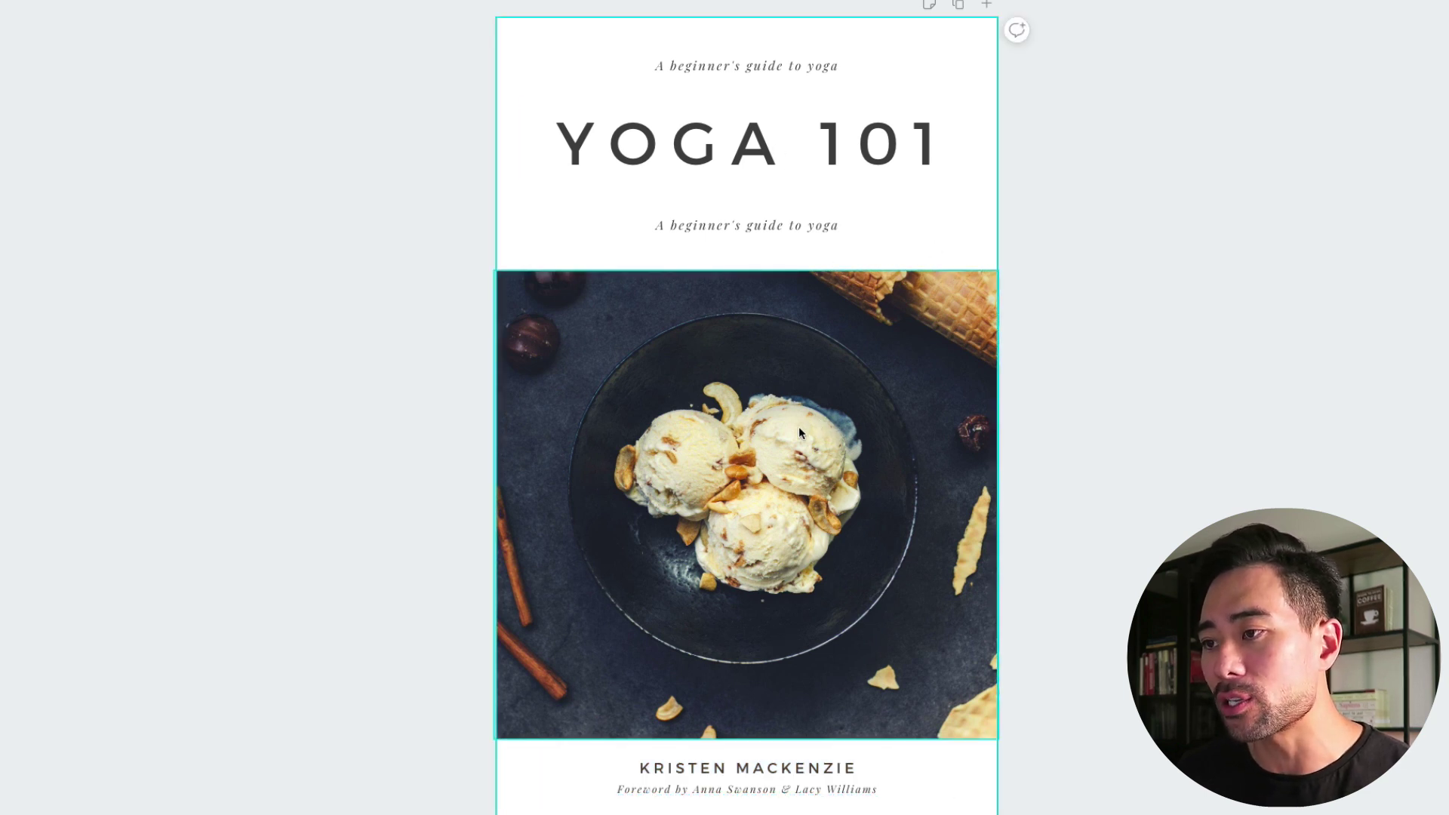
Delete the ice cream photo from the cover's picture frame and open the stock photo library.
left_click(749, 464)
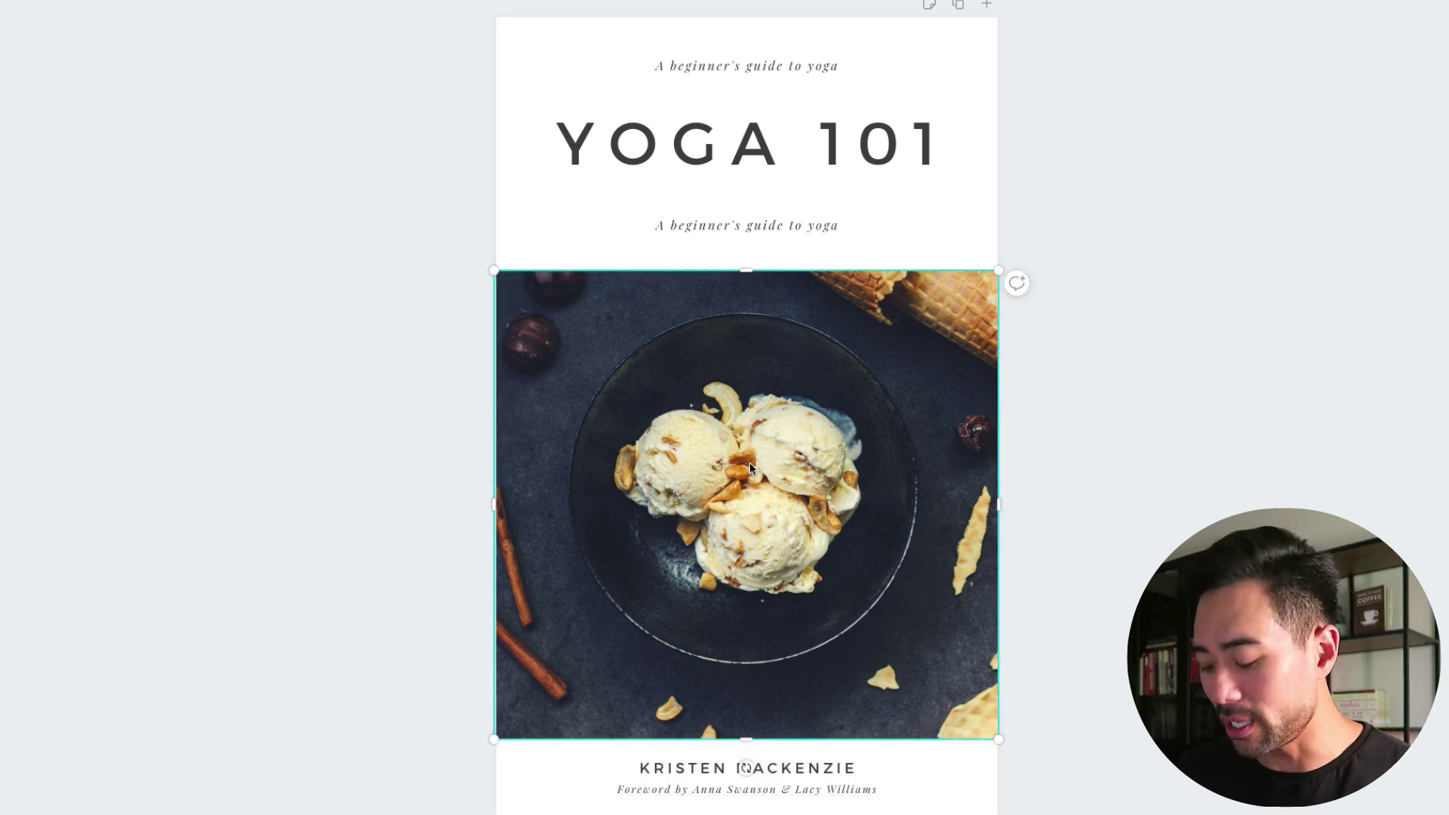
key("Delete")
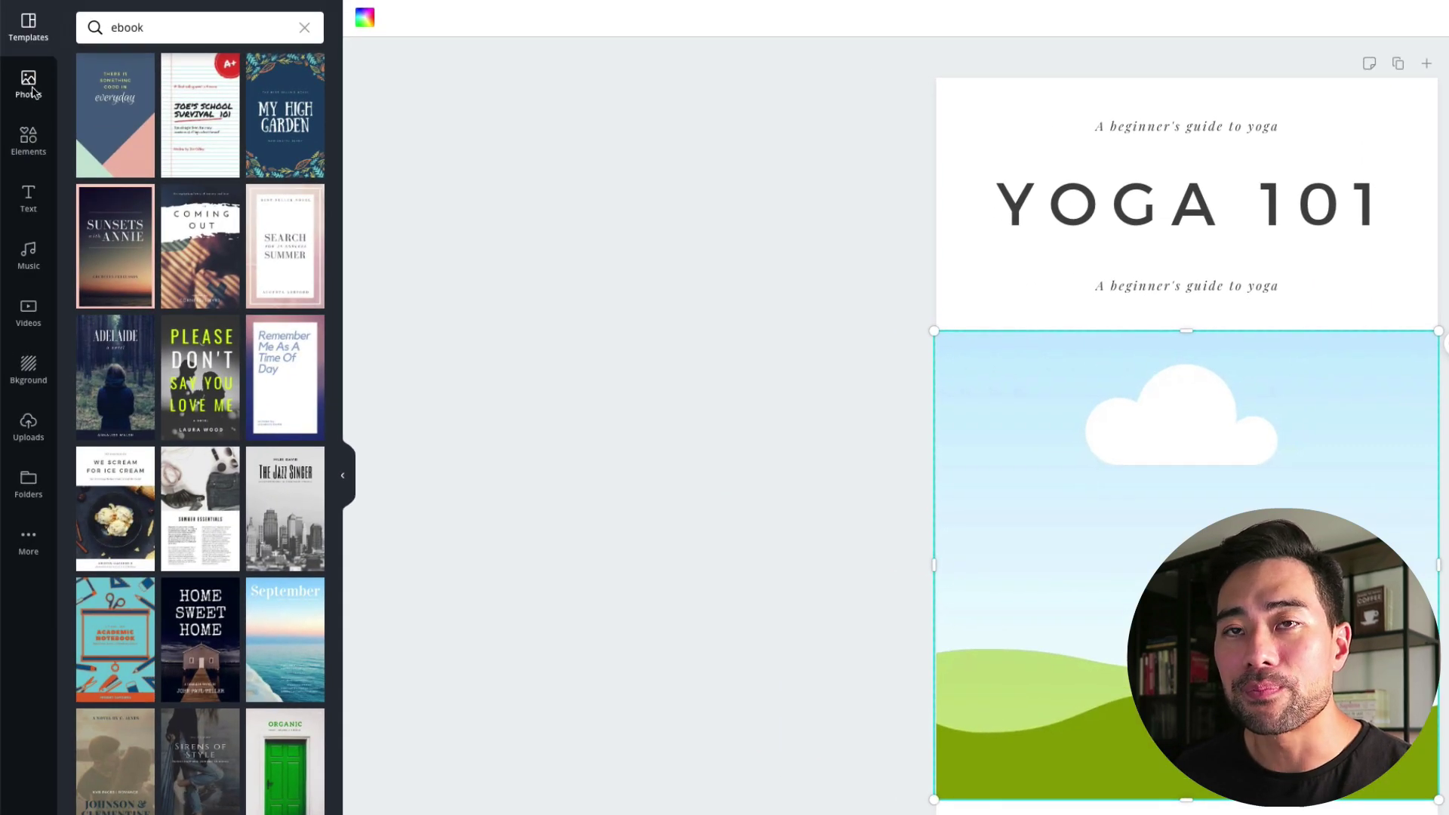
left_click(32, 92)
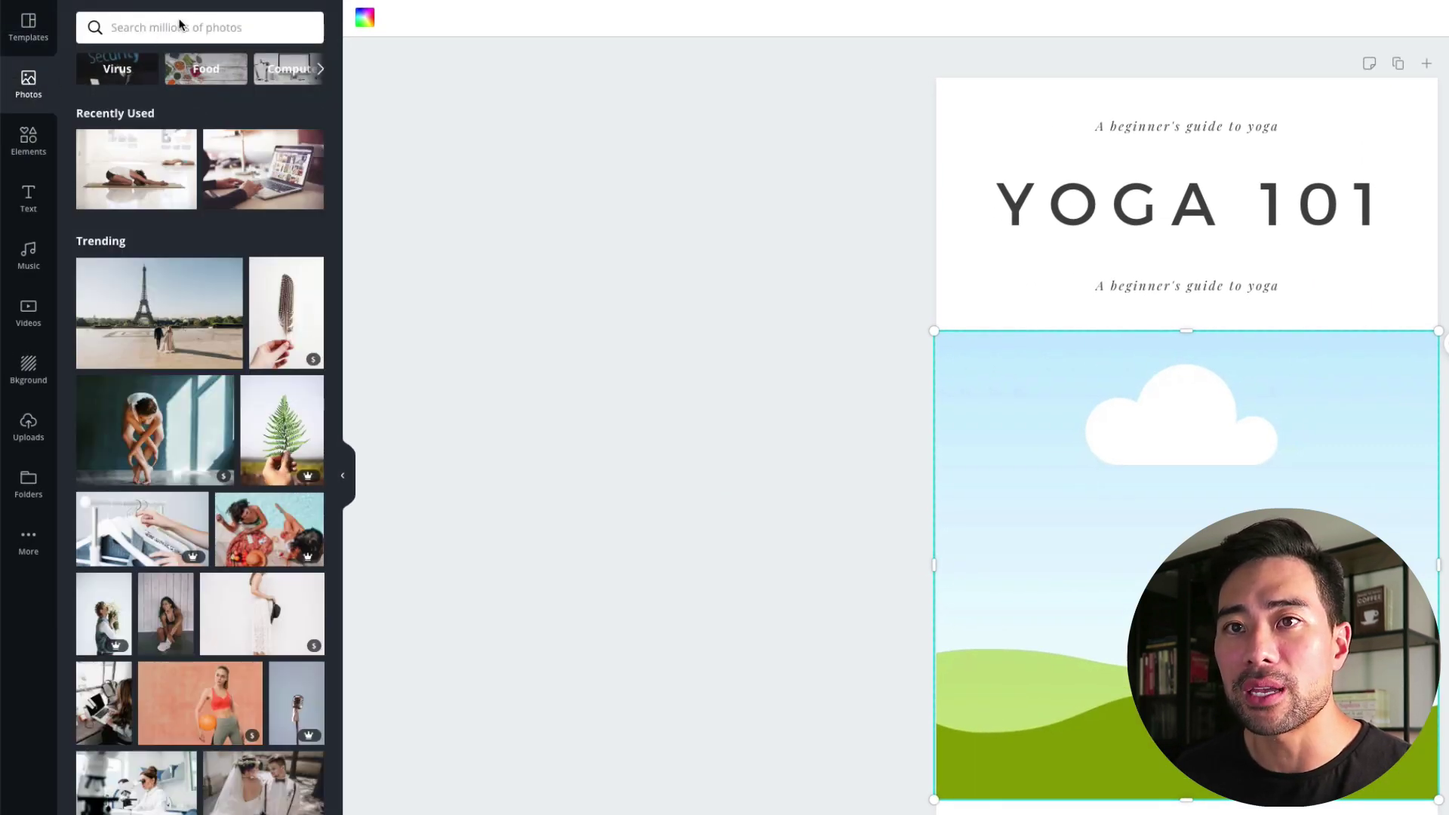
Search the stock photo library for "building".
left_click(177, 28)
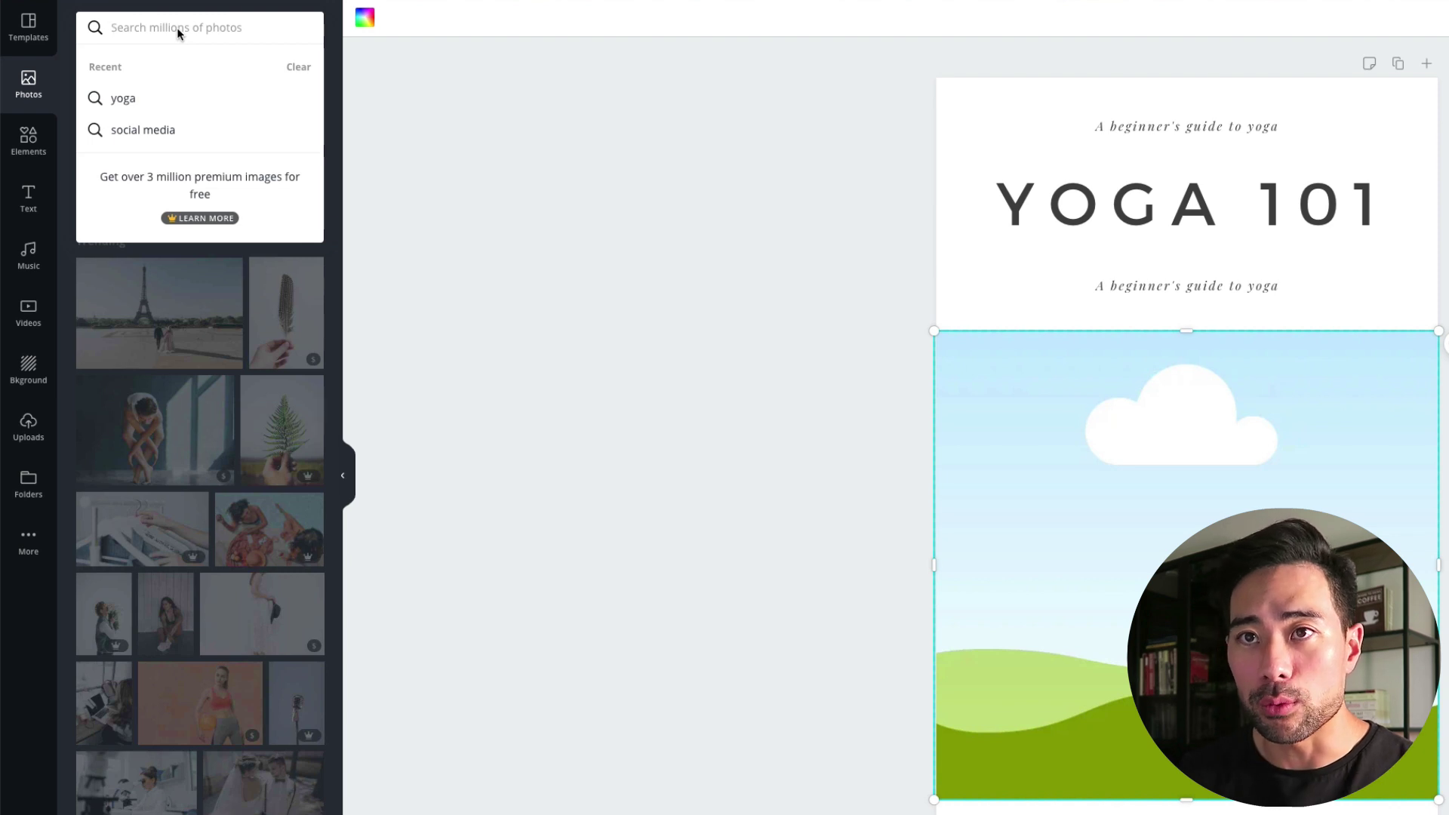
type("building")
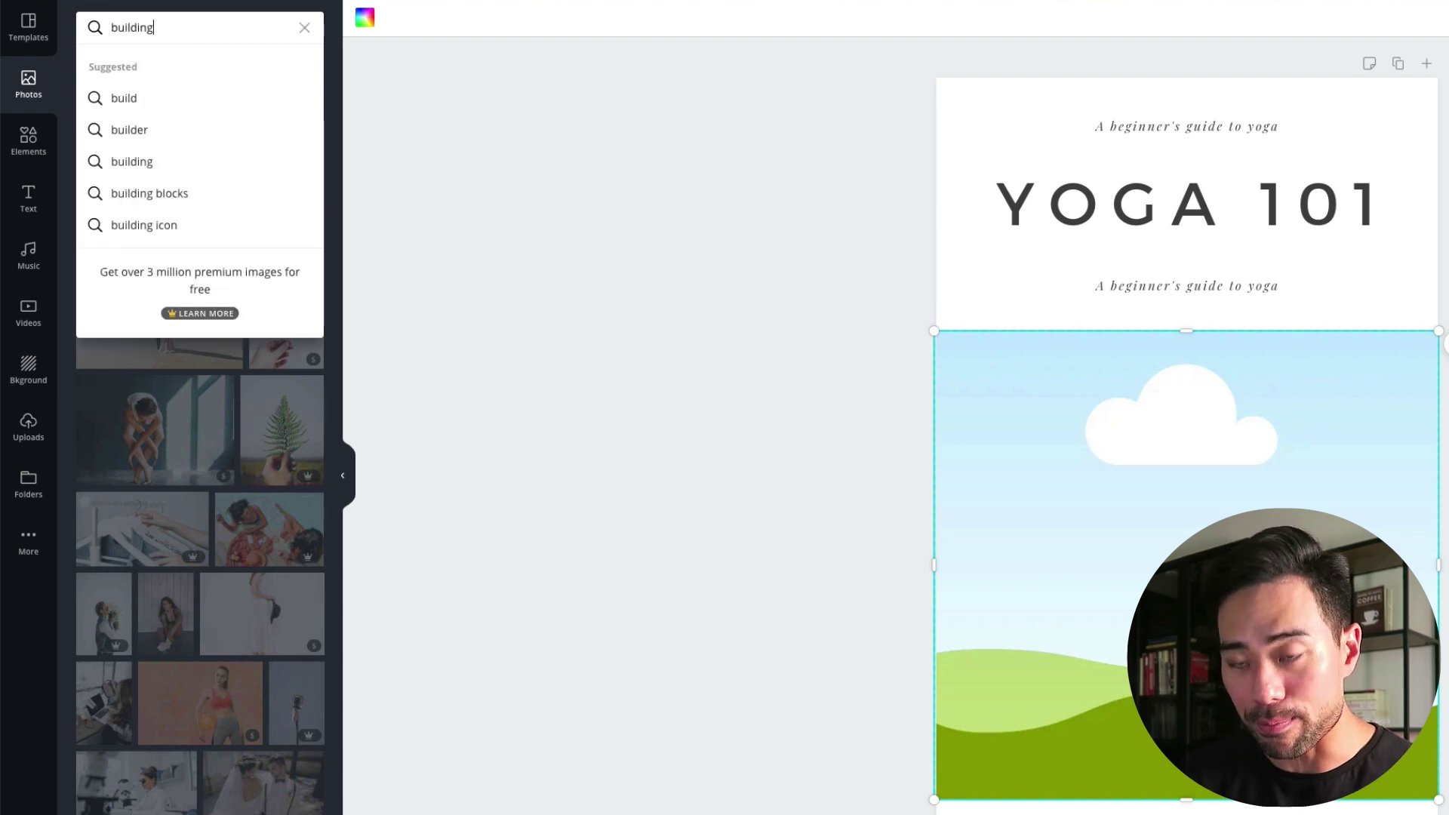
key("Return")
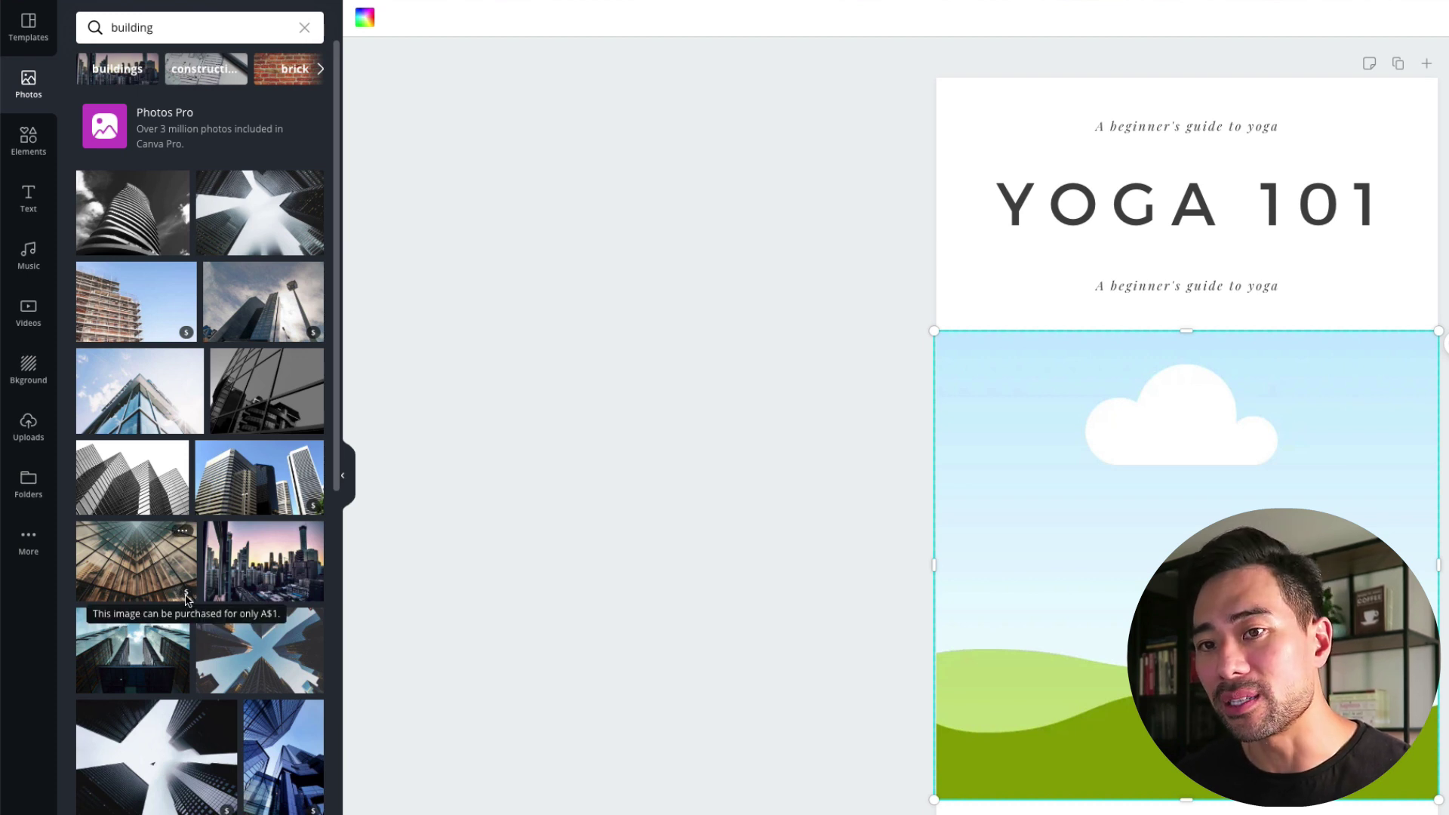
Search the stock photo library for "yoga" and add the photo of the woman stretching forward on a mat to the cover.
left_click(189, 27)
type("yoga")
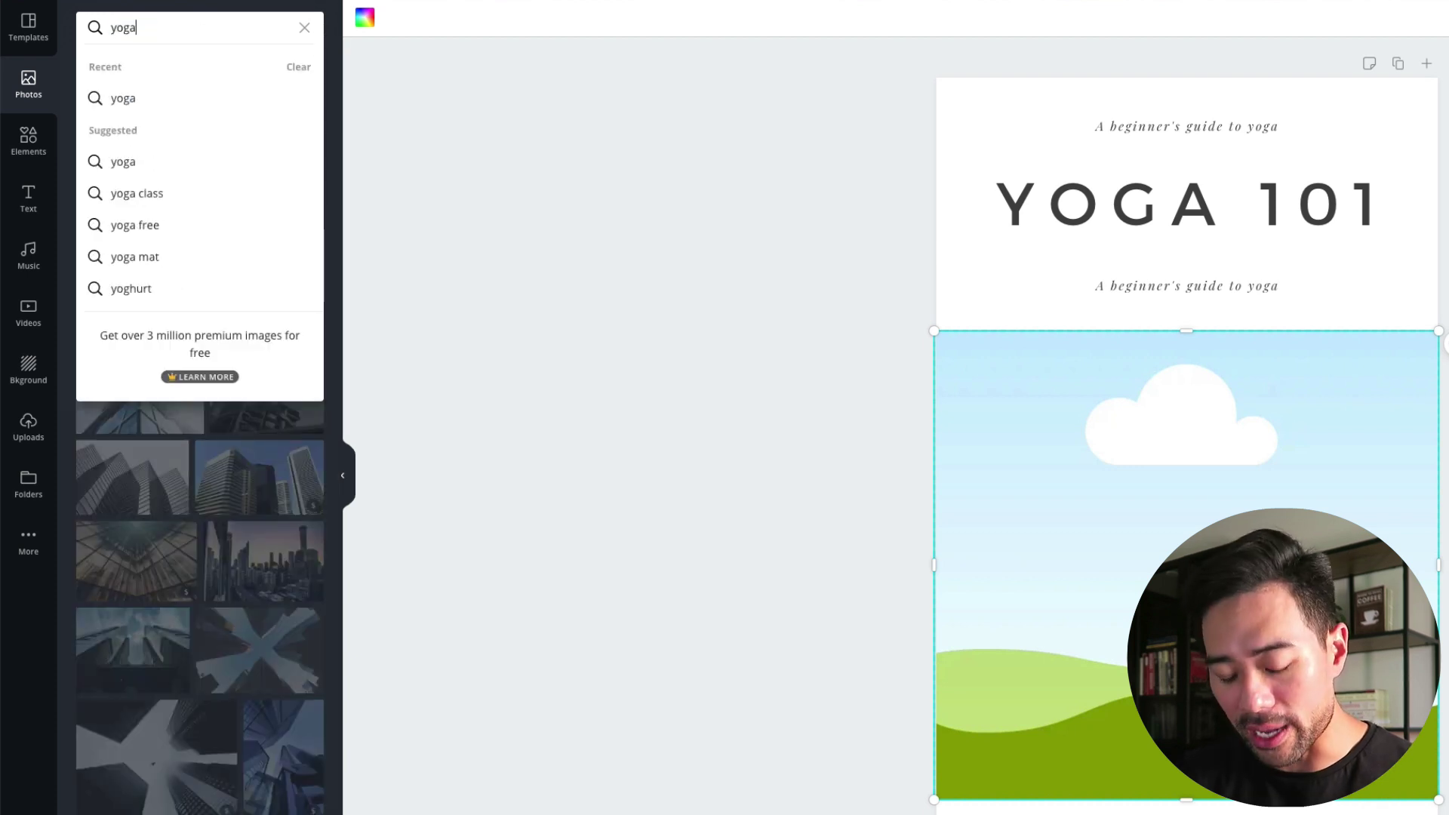
key("Return")
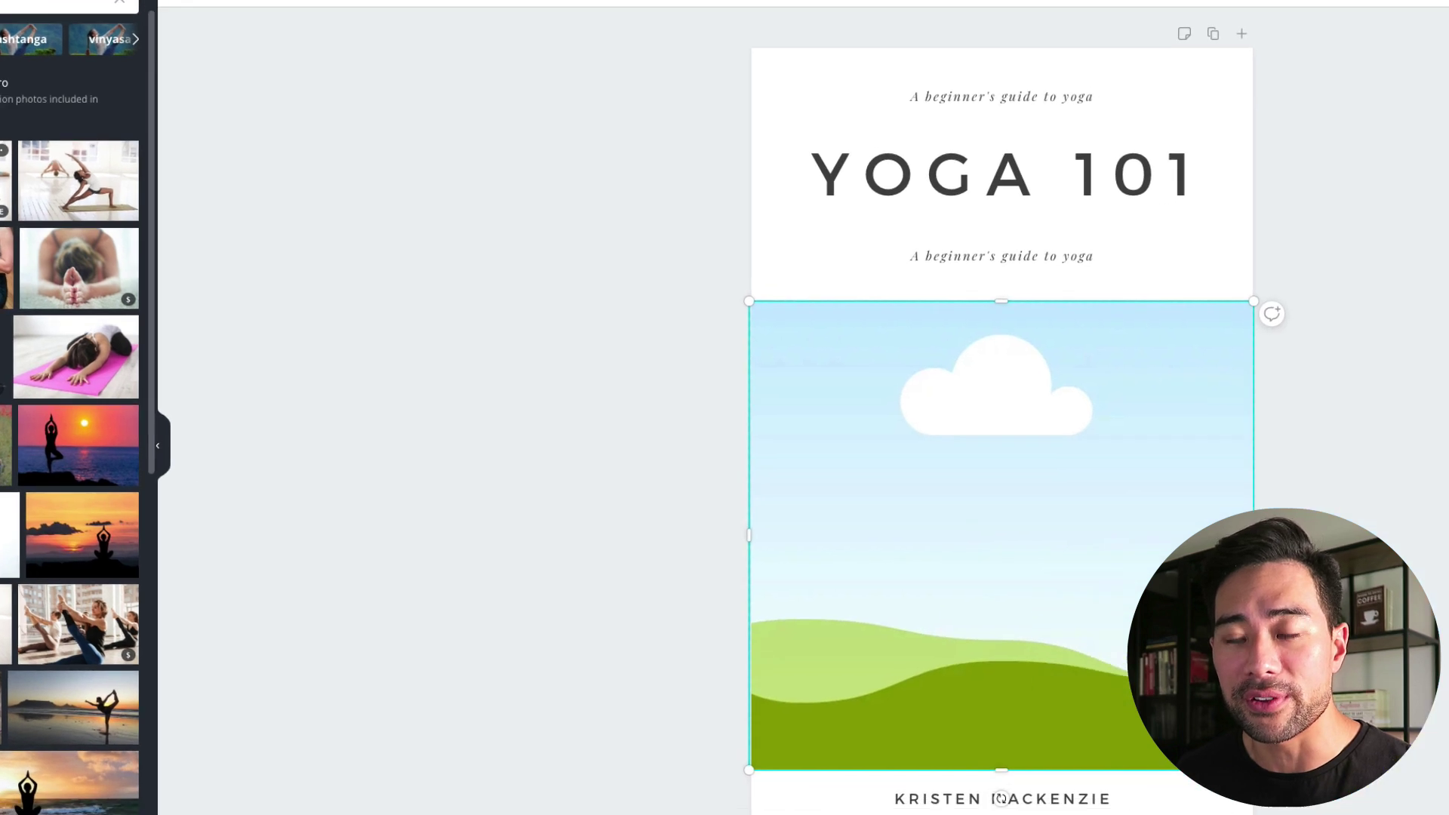
left_click(134, 221)
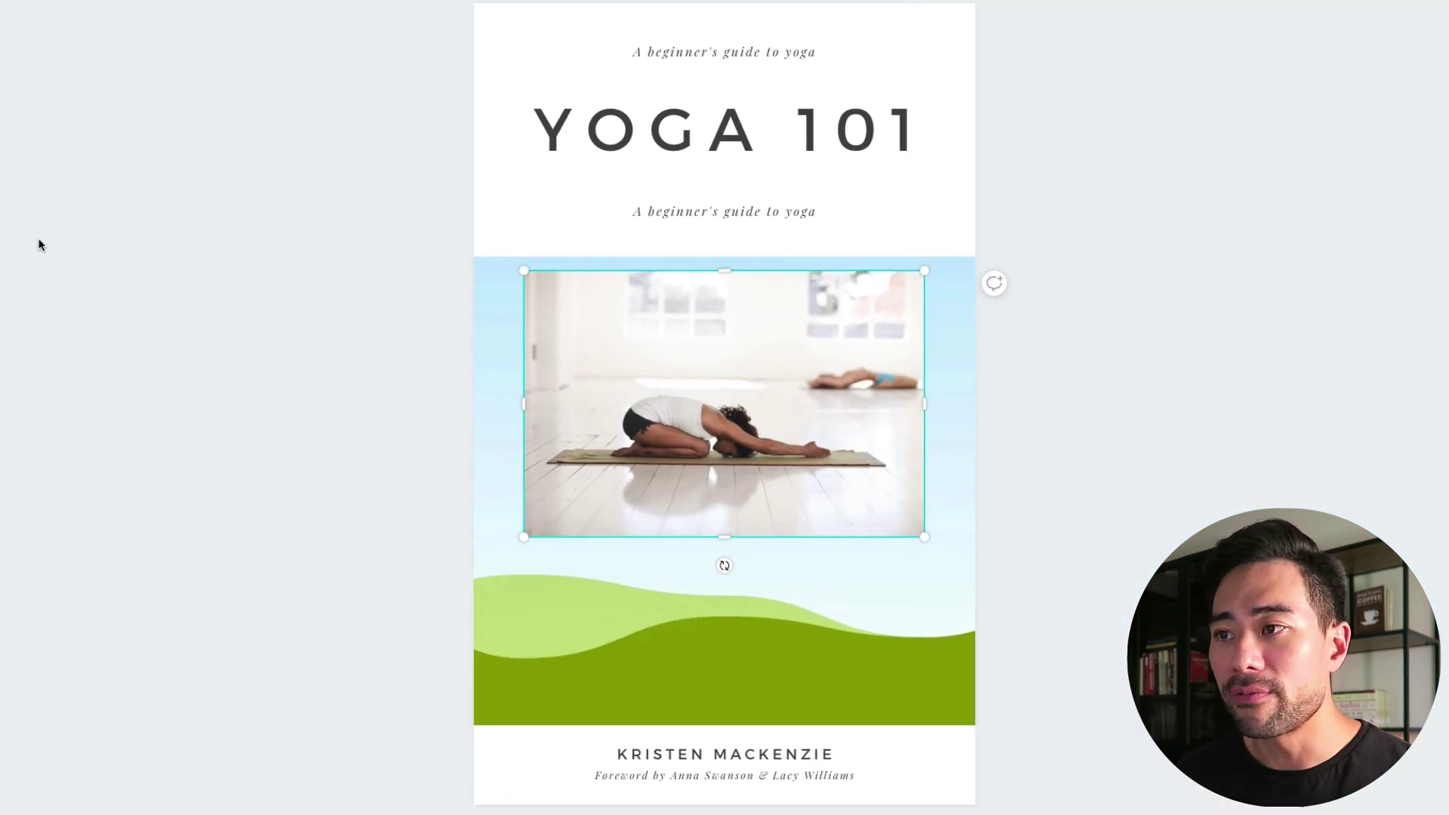
left_click_drag(751, 399, 817, 480)
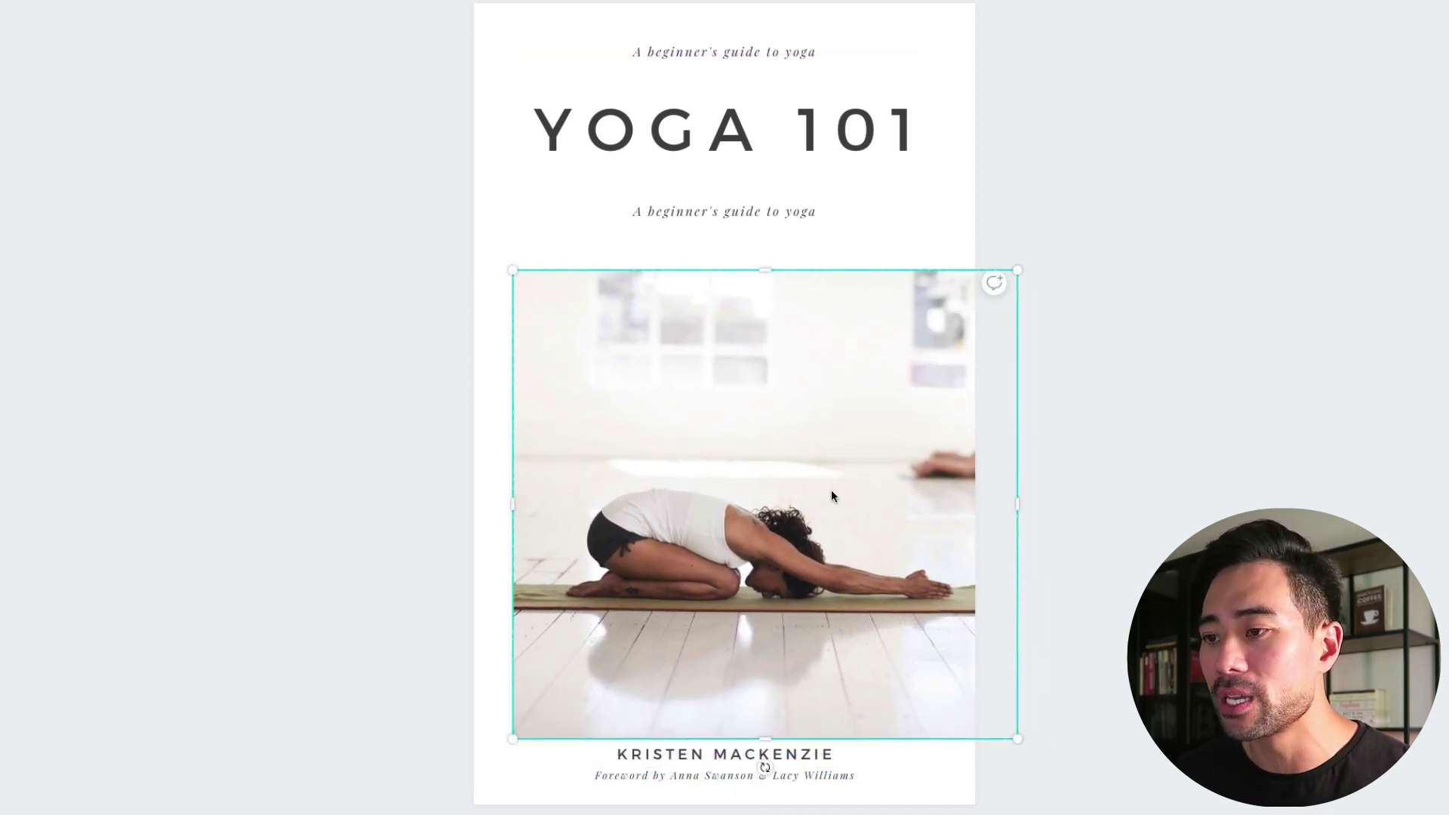
key("ctrl+z")
key("ctrl+z")
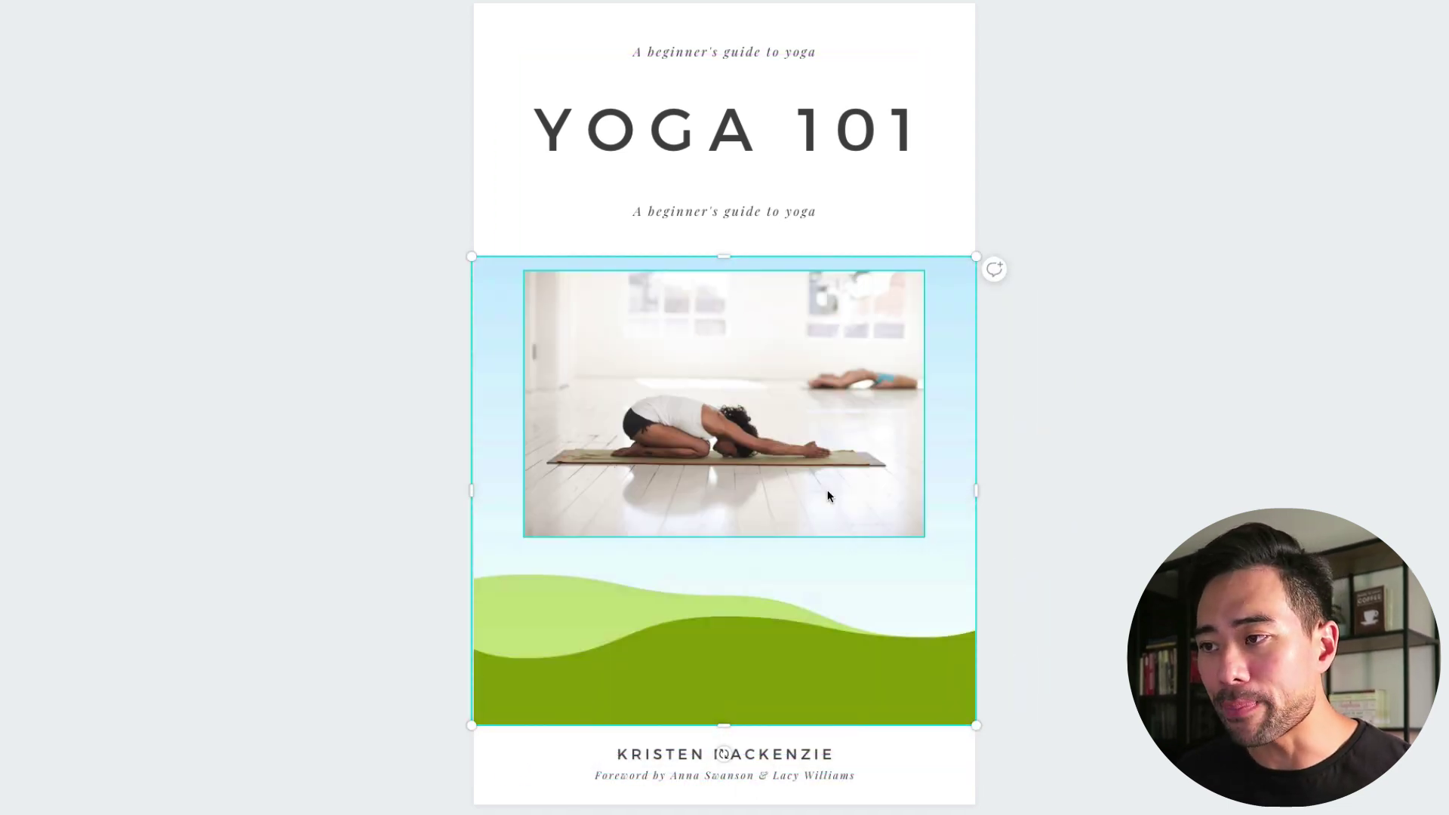
Place the yoga photo inside the cover's picture frame so that it fills the frame, and deselect it.
left_click_drag(850, 508, 803, 492)
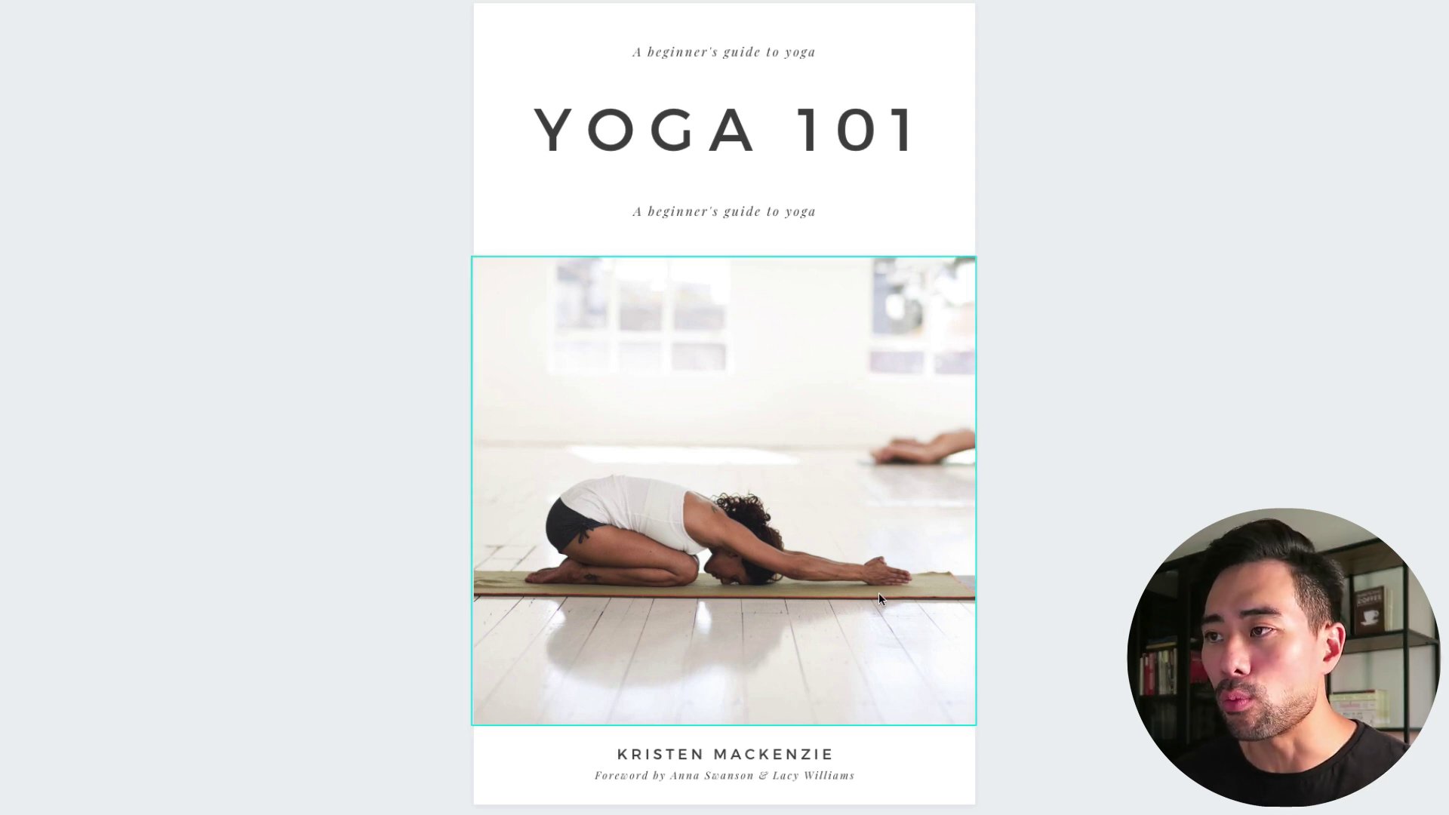
left_click_drag(879, 592, 846, 589)
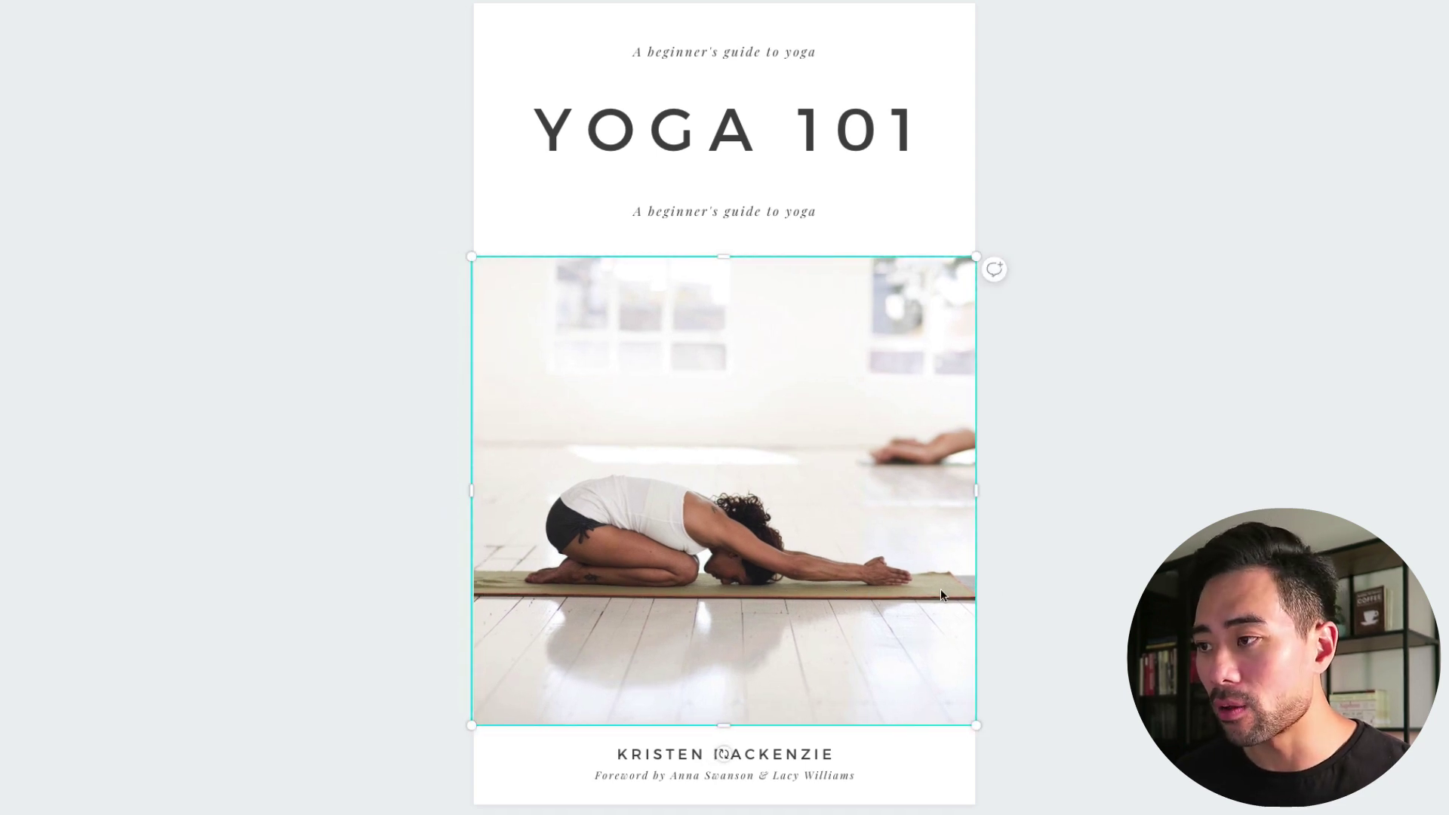
left_click(977, 592)
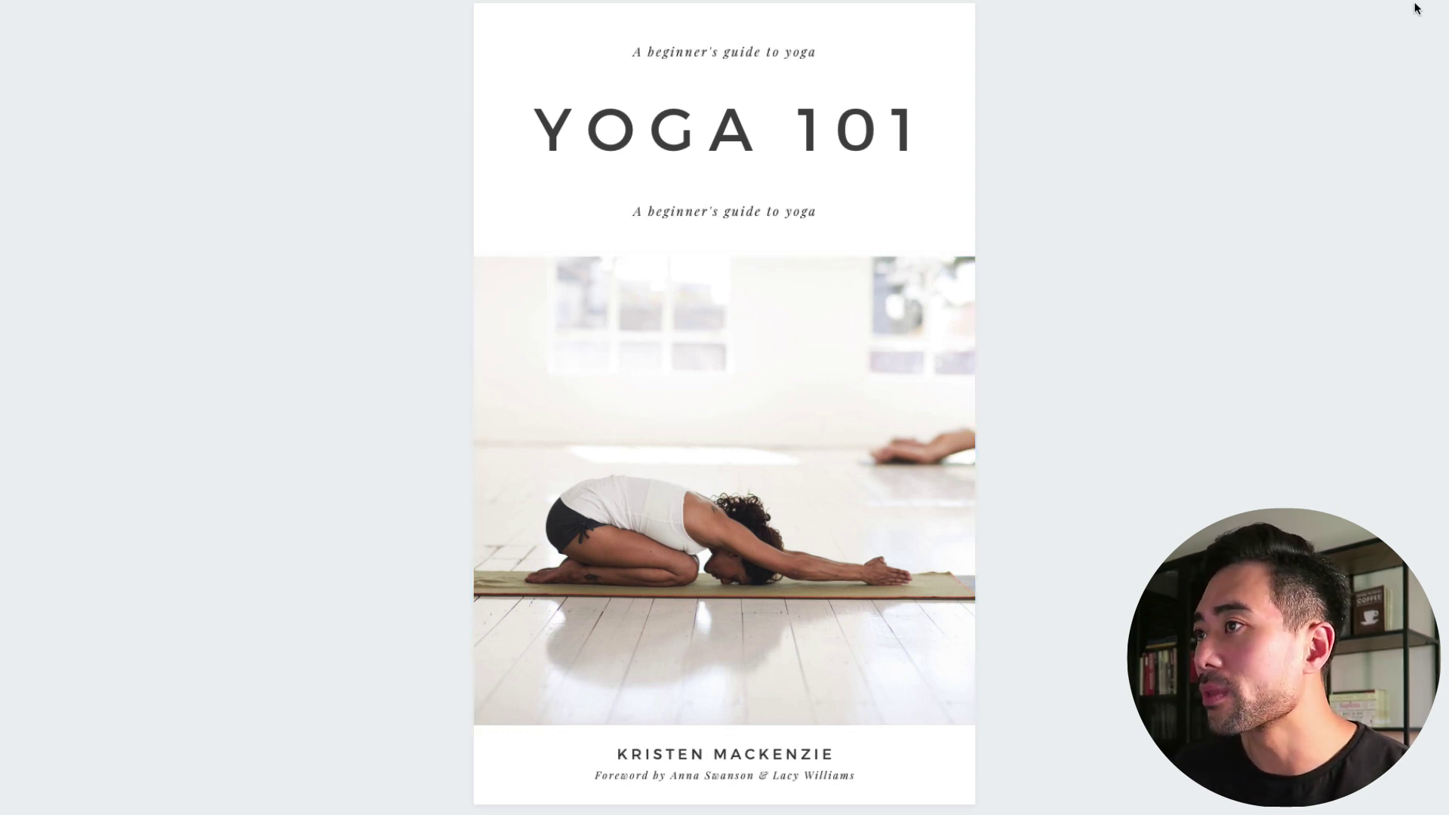
Download the YOGA 101 cover as a JPG and dismiss the Canva Pro trial offers.
left_click(1339, 25)
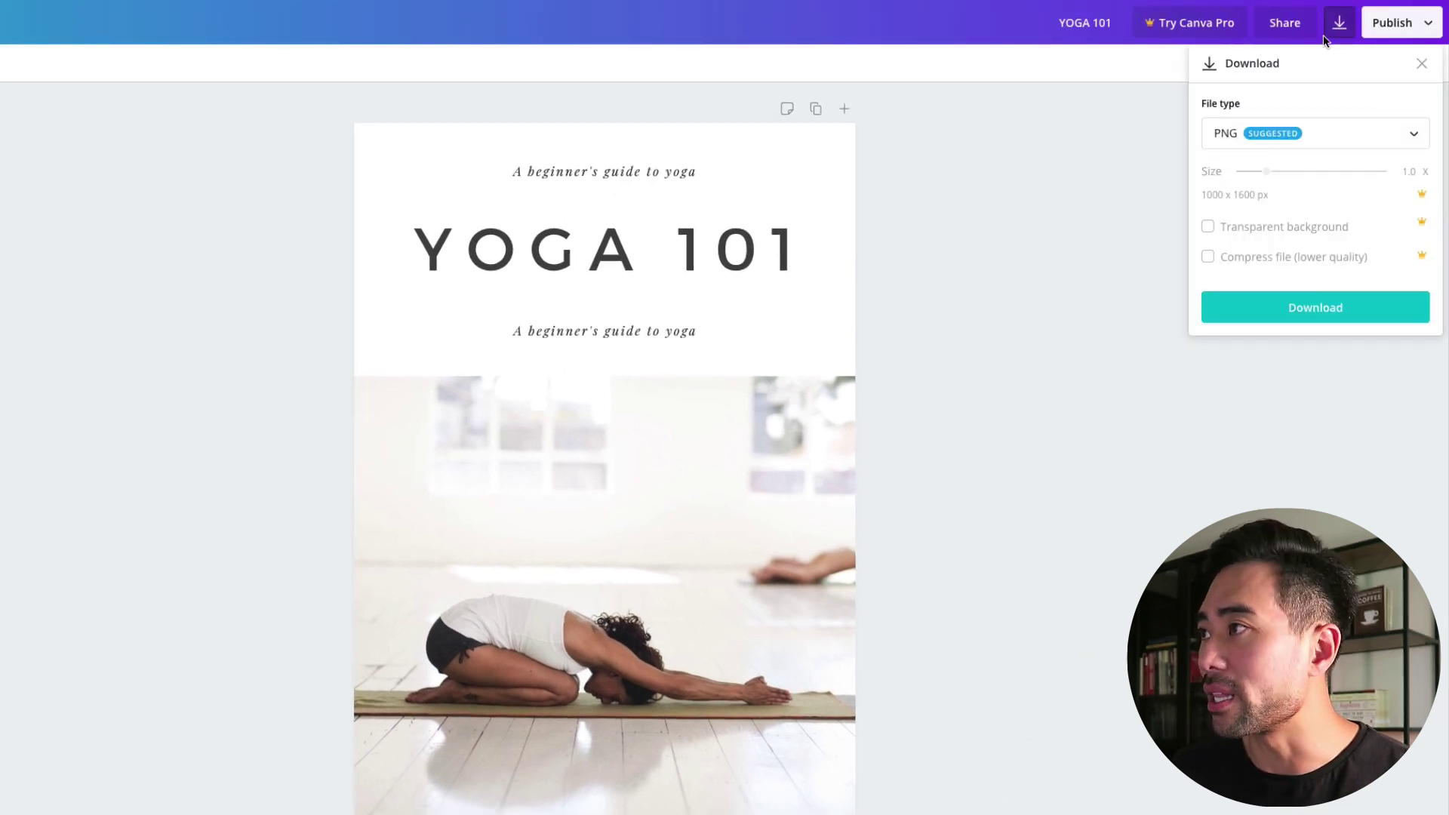
left_click(1238, 134)
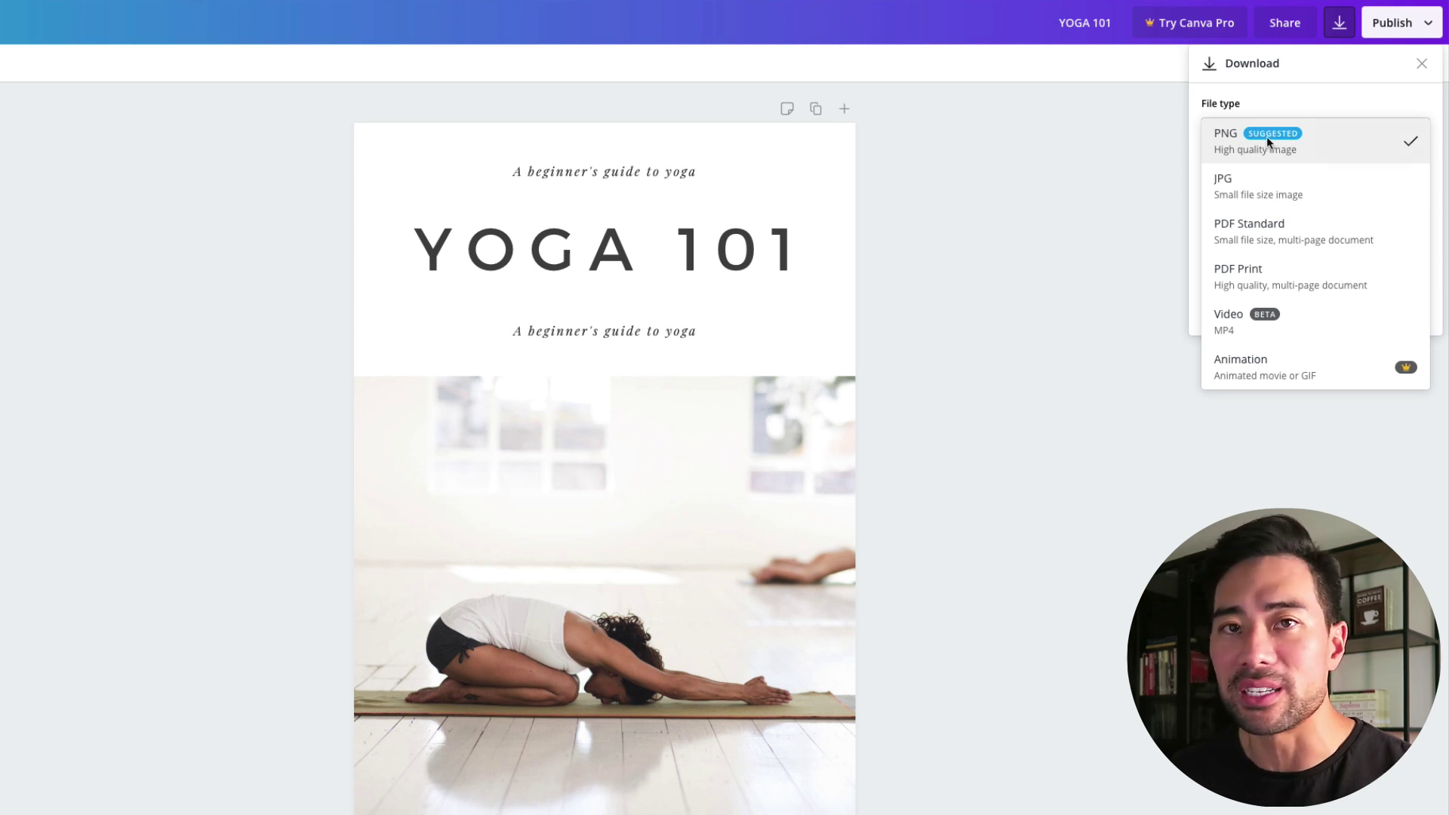
left_click(1233, 188)
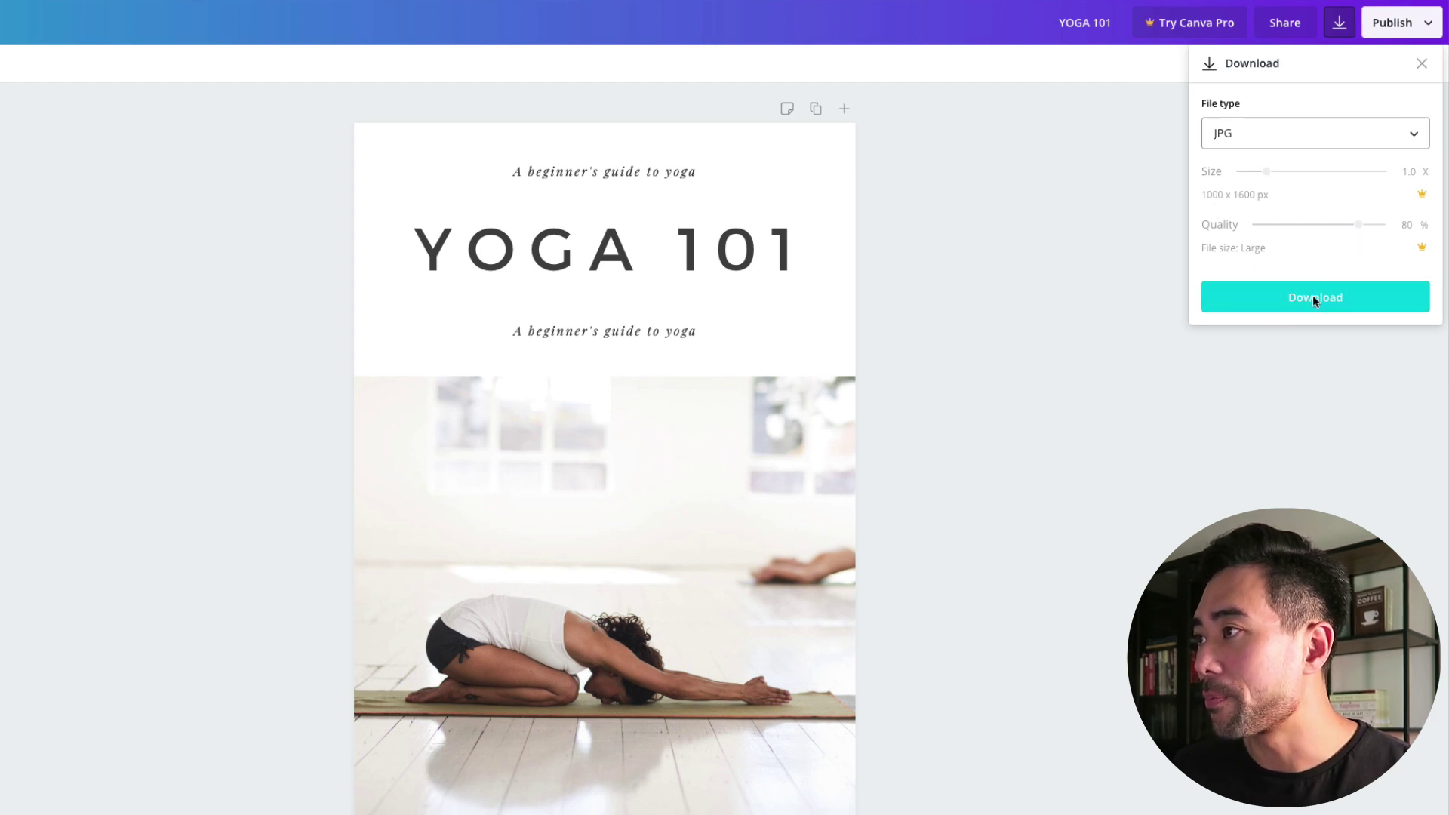
left_click(1368, 225)
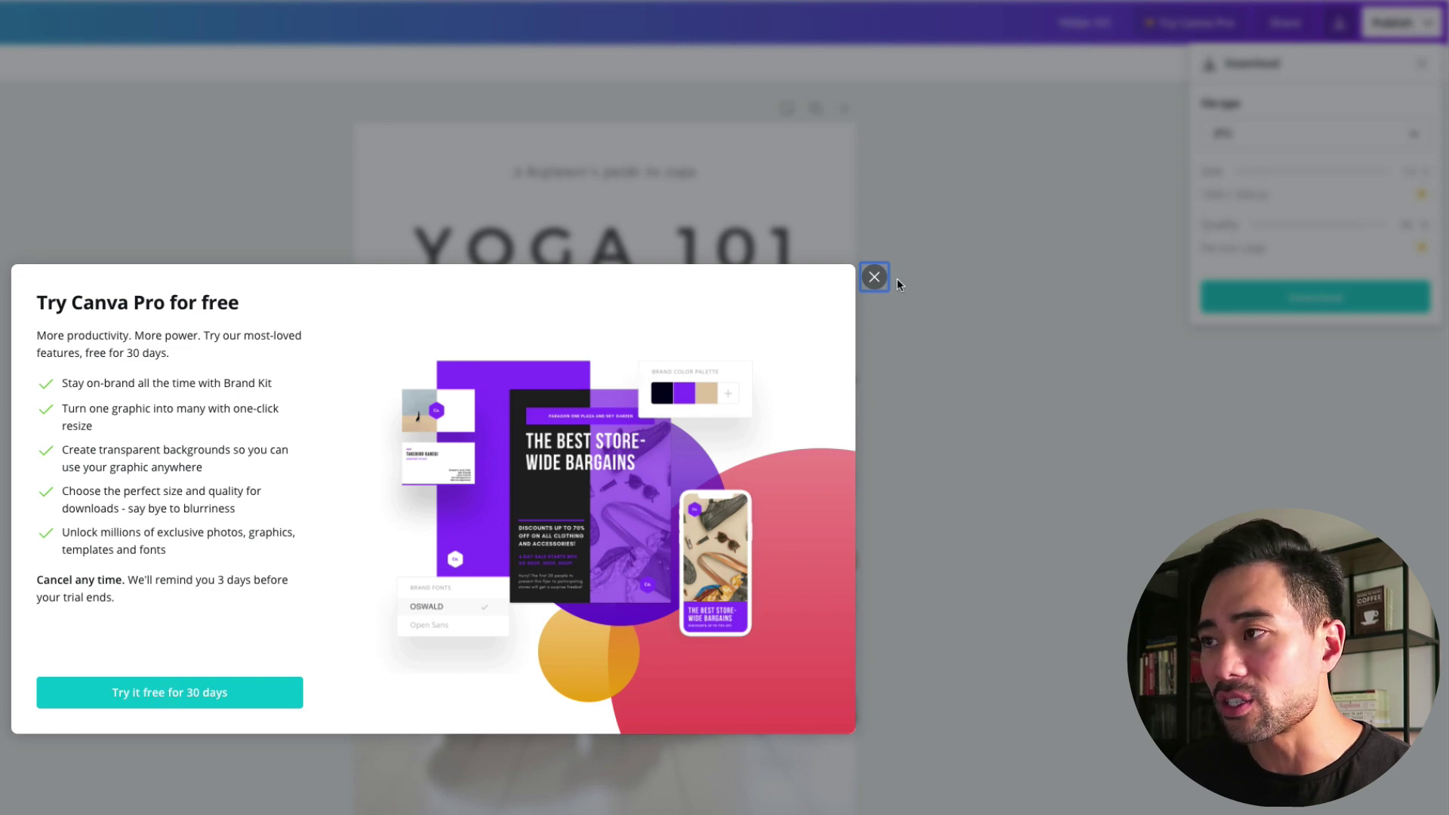
left_click(874, 277)
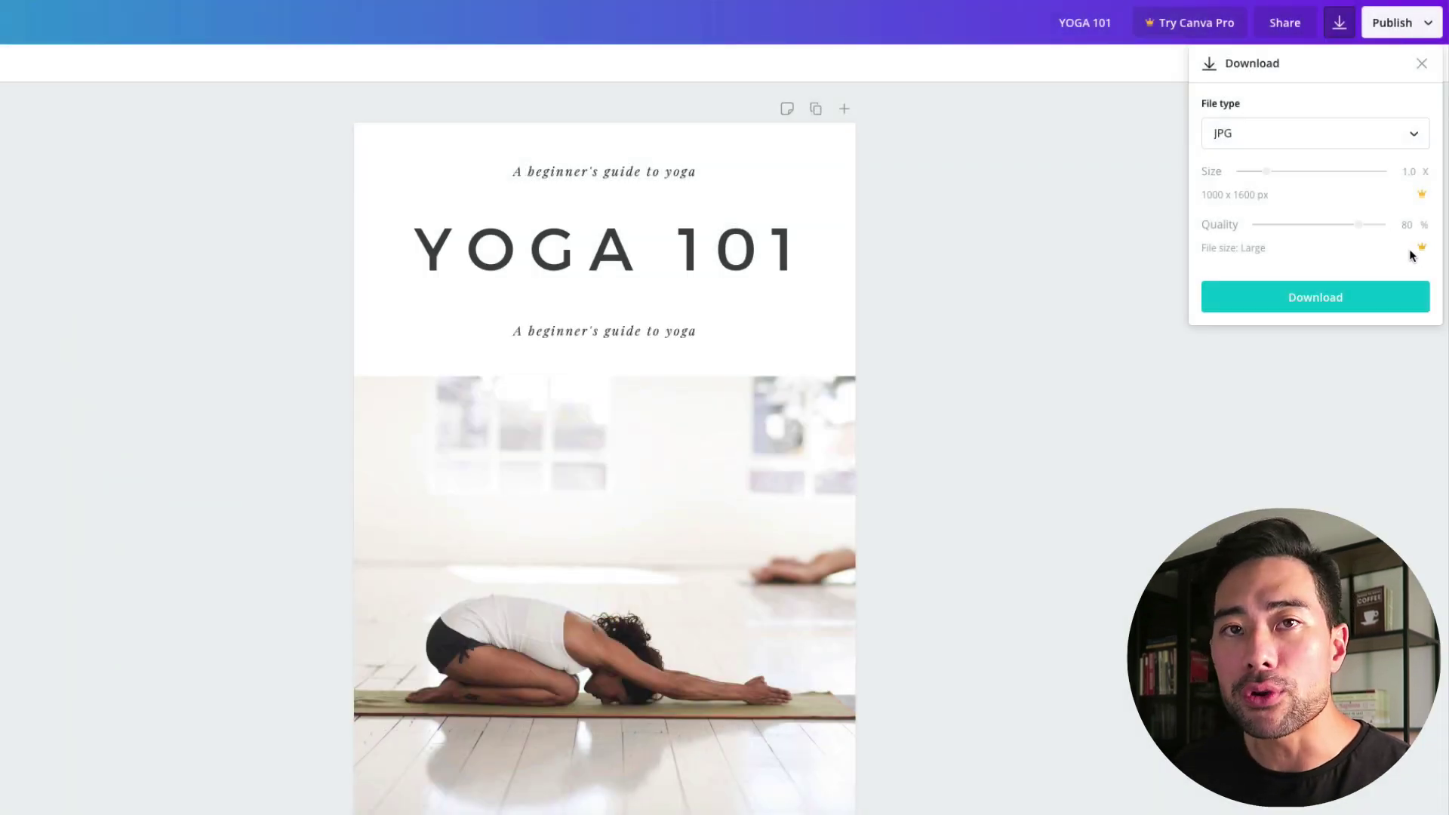
left_click(1304, 303)
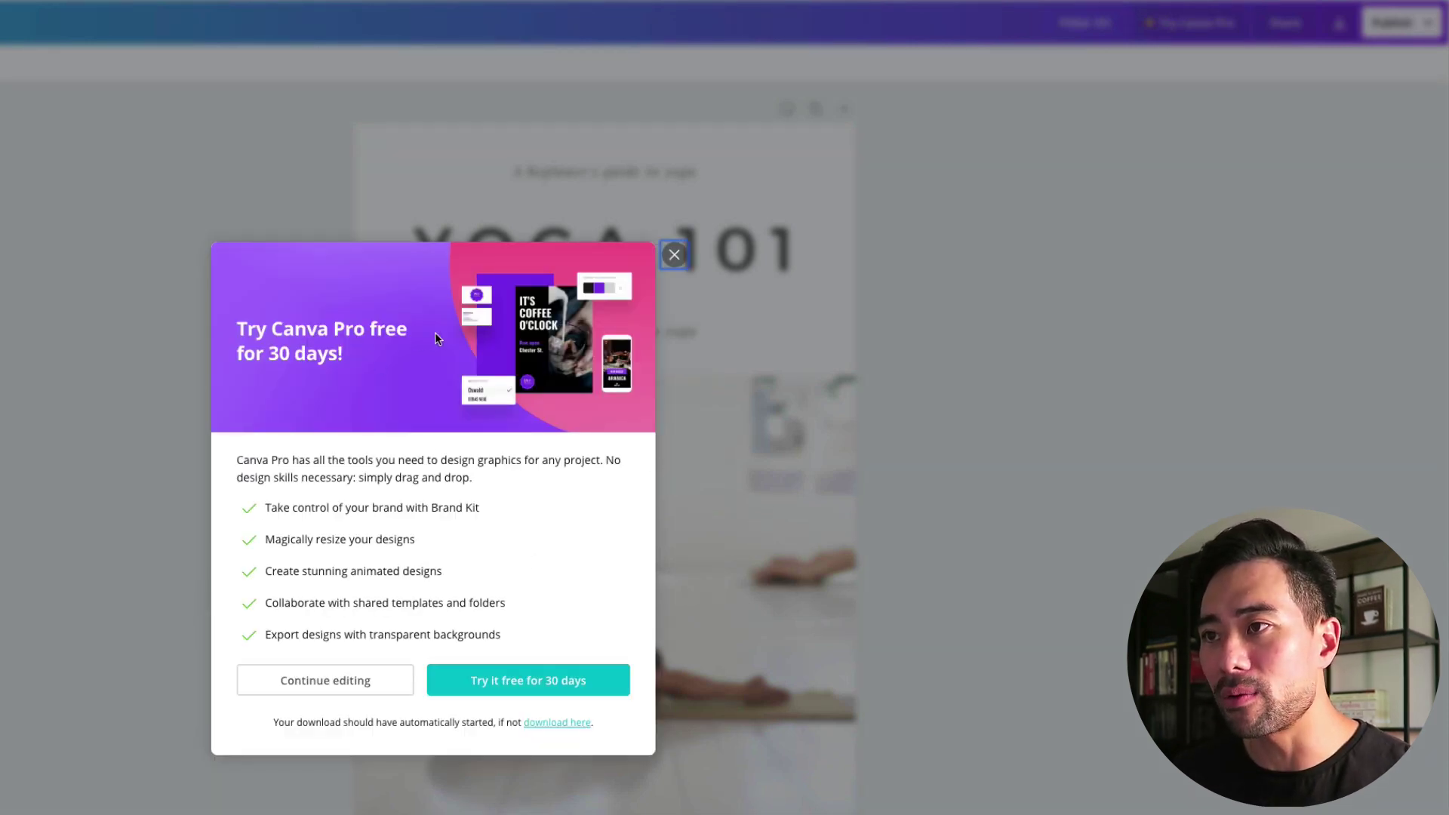
left_click(675, 255)
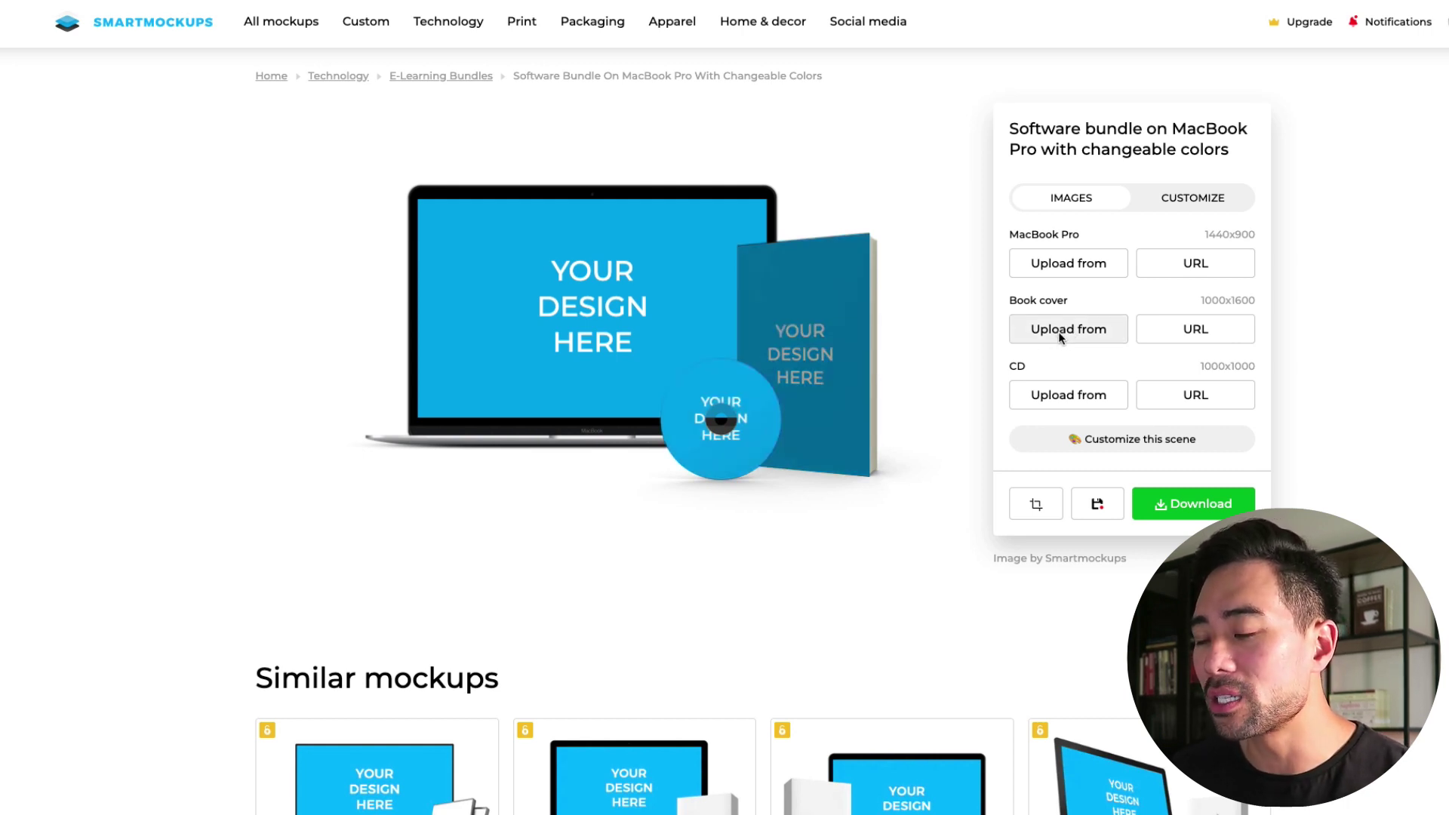
In Smartmockups, upload the YOGA 101 cover image as the mockup's book cover and apply the crop.
left_click(1058, 332)
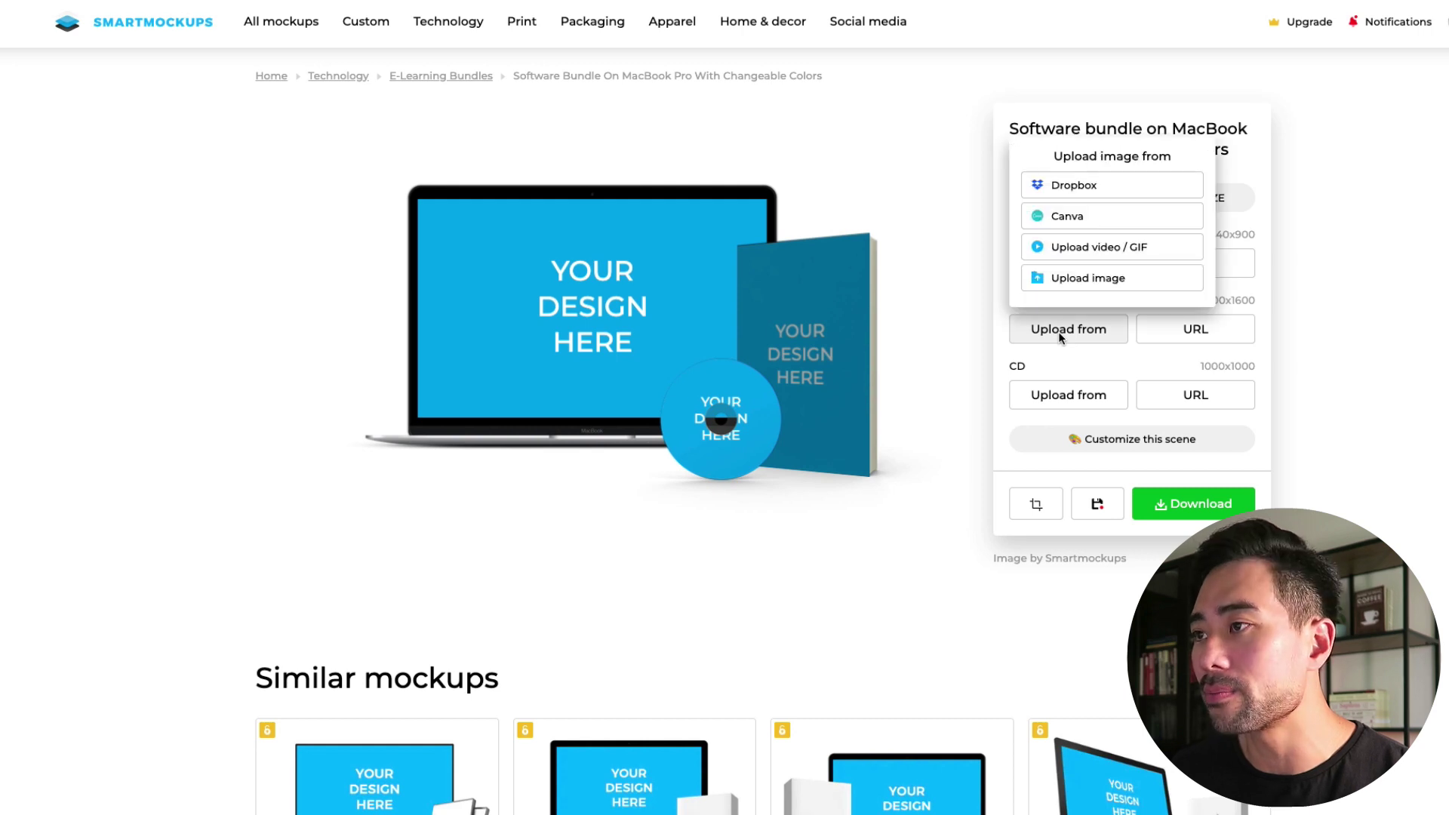
left_click(1088, 279)
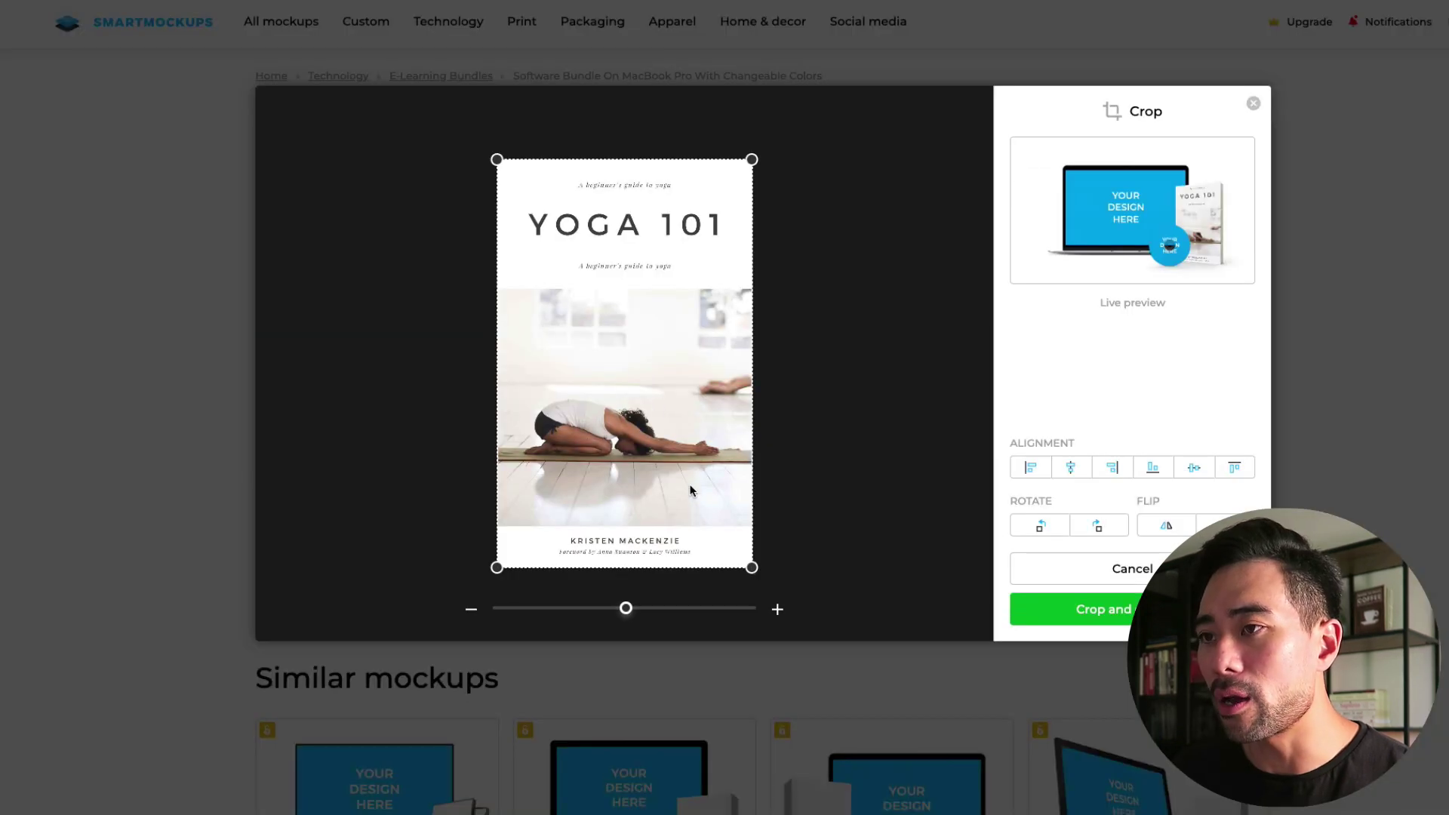
left_click(1114, 609)
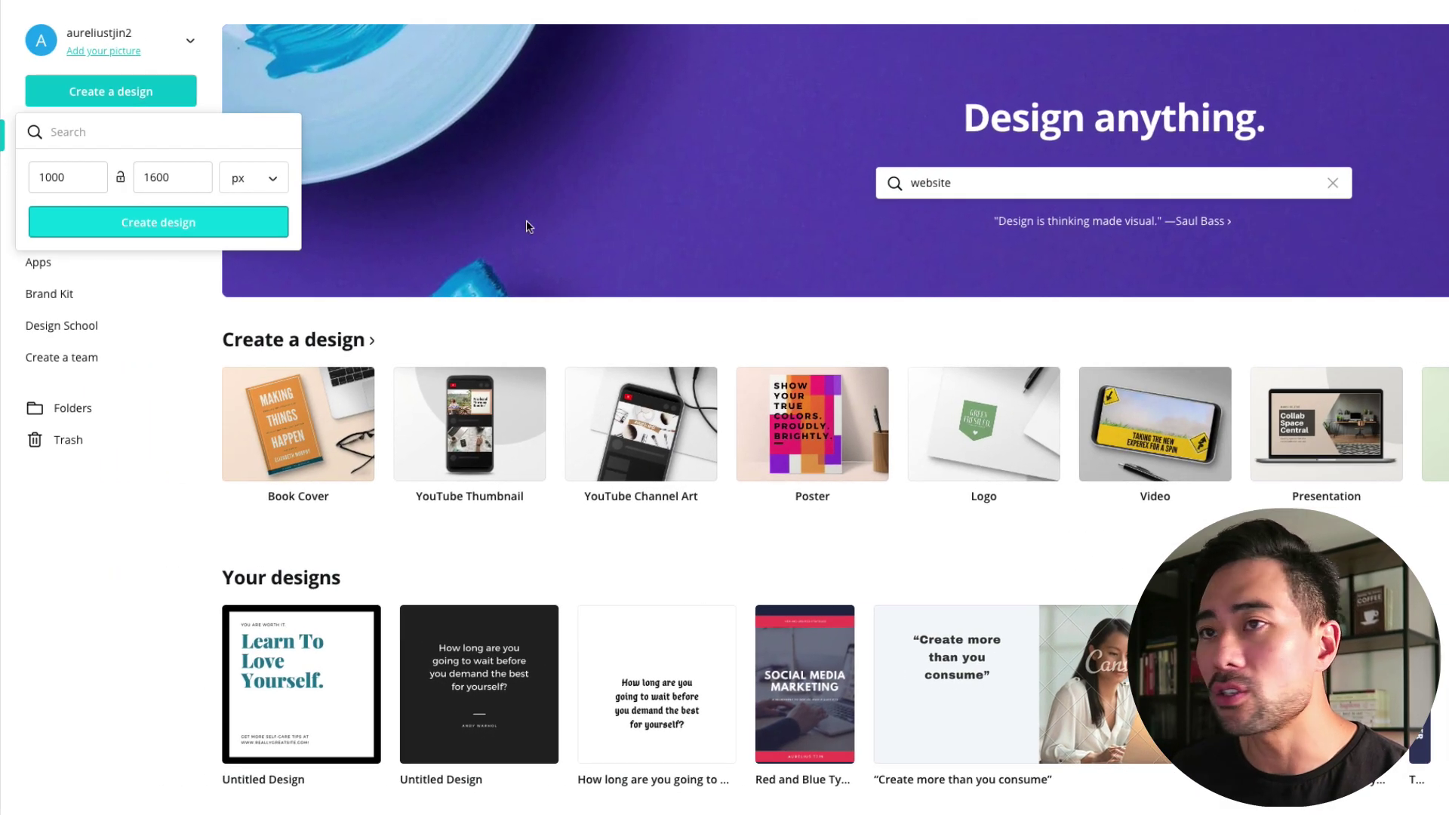
Switch to Canva and create a new custom design of 1000 x 1000 px.
double_click(159, 189)
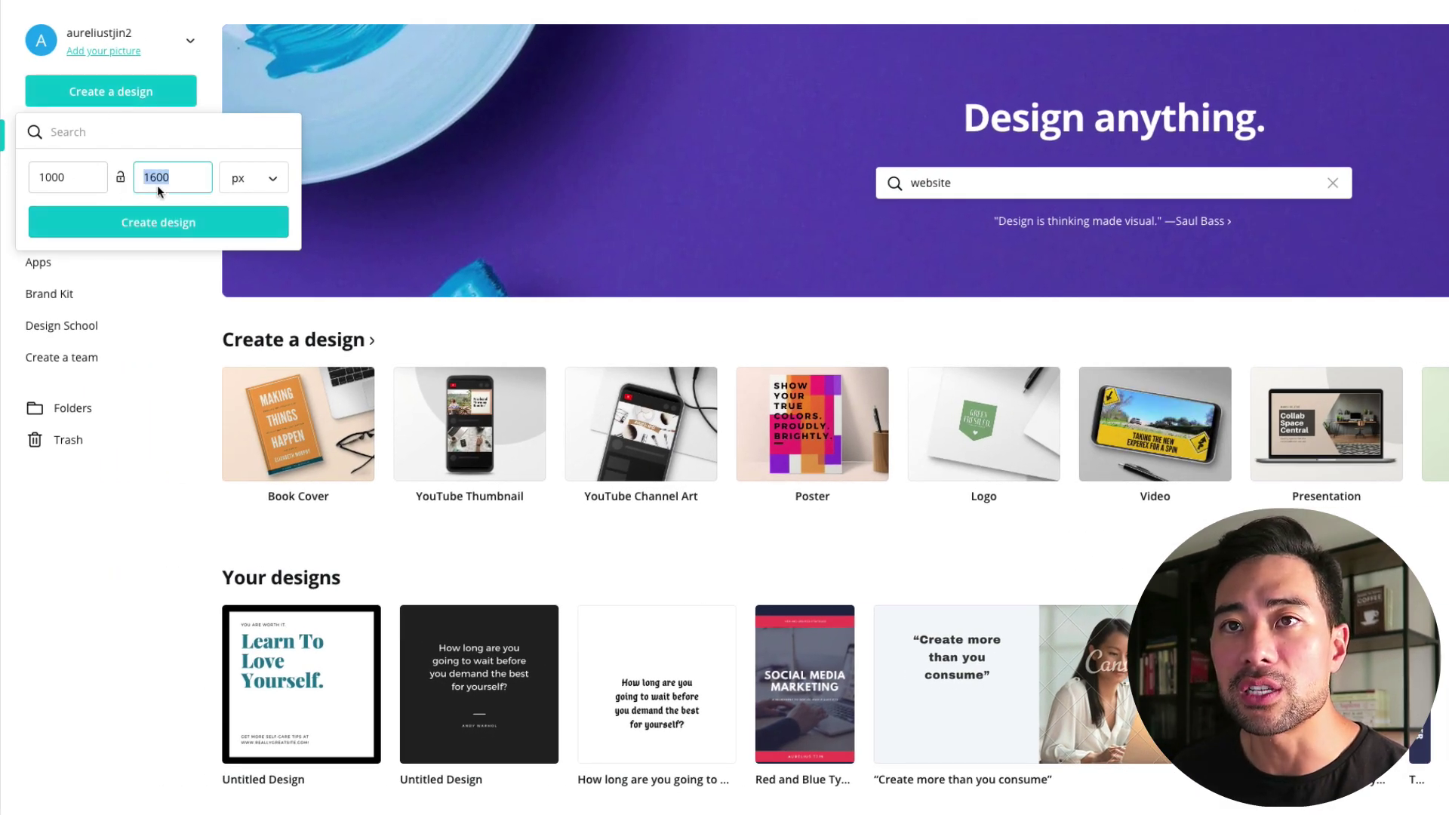
type("1000")
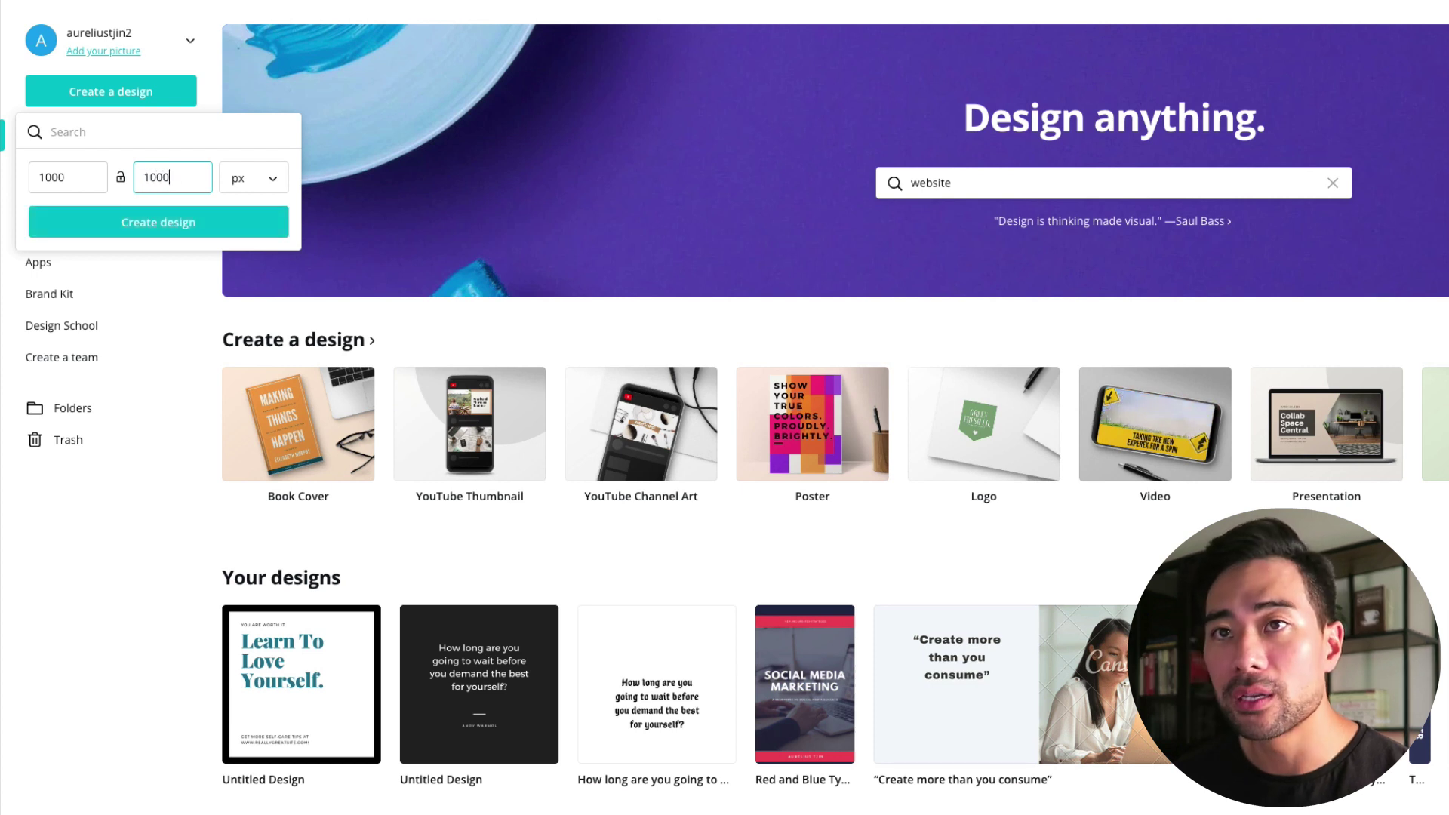
left_click(155, 379)
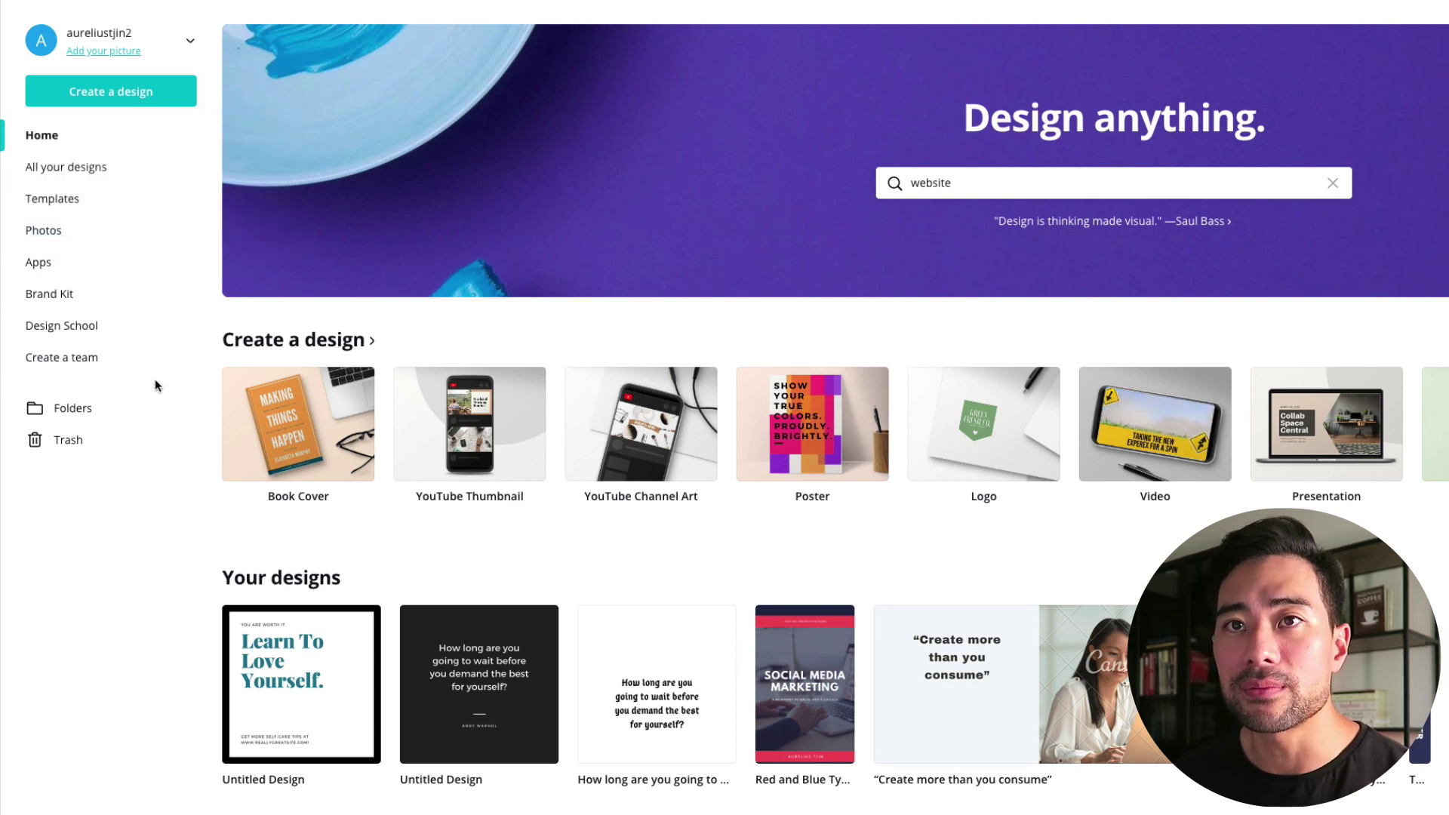
left_click(130, 87)
left_click(107, 170)
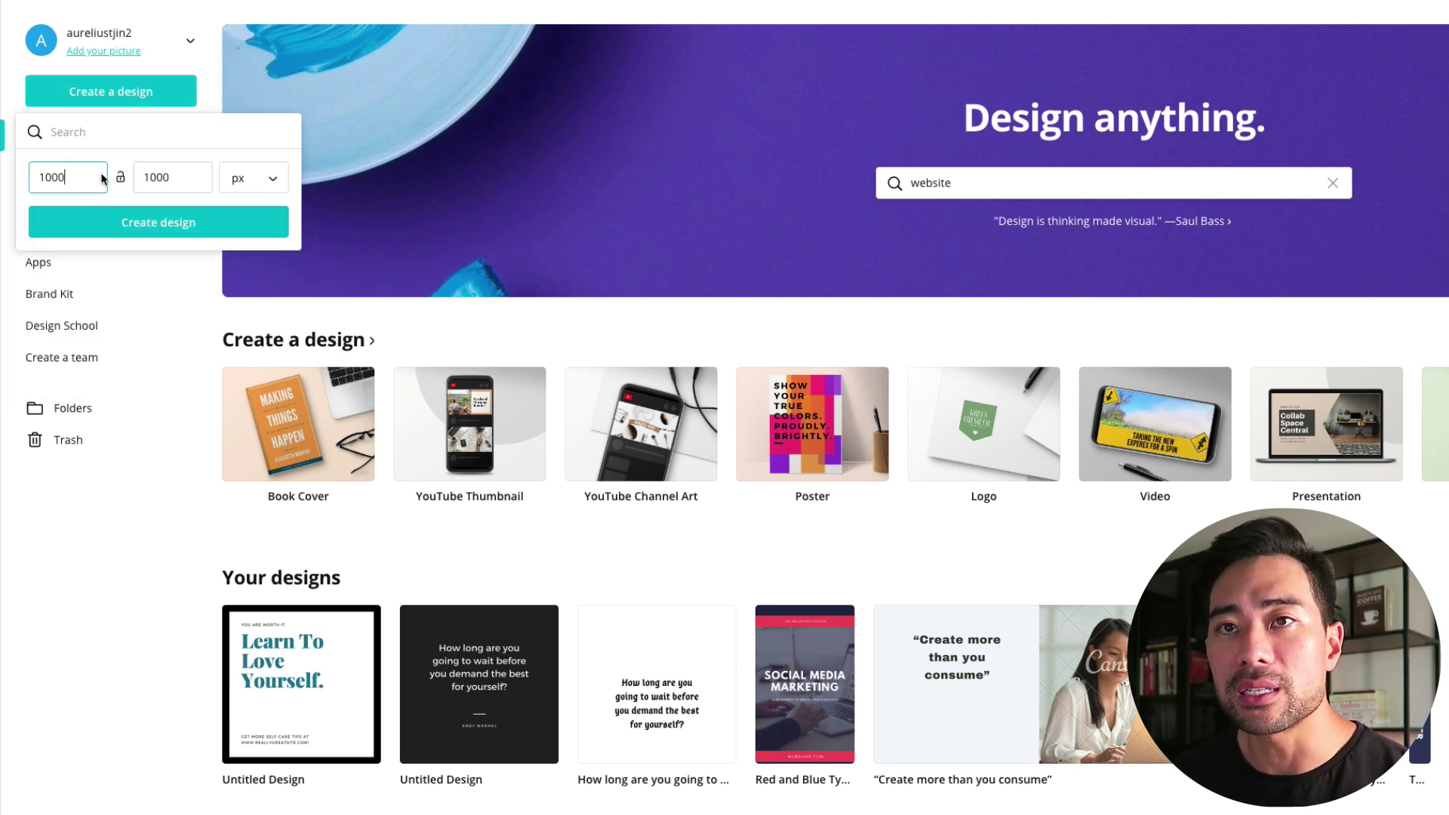
left_click(251, 179)
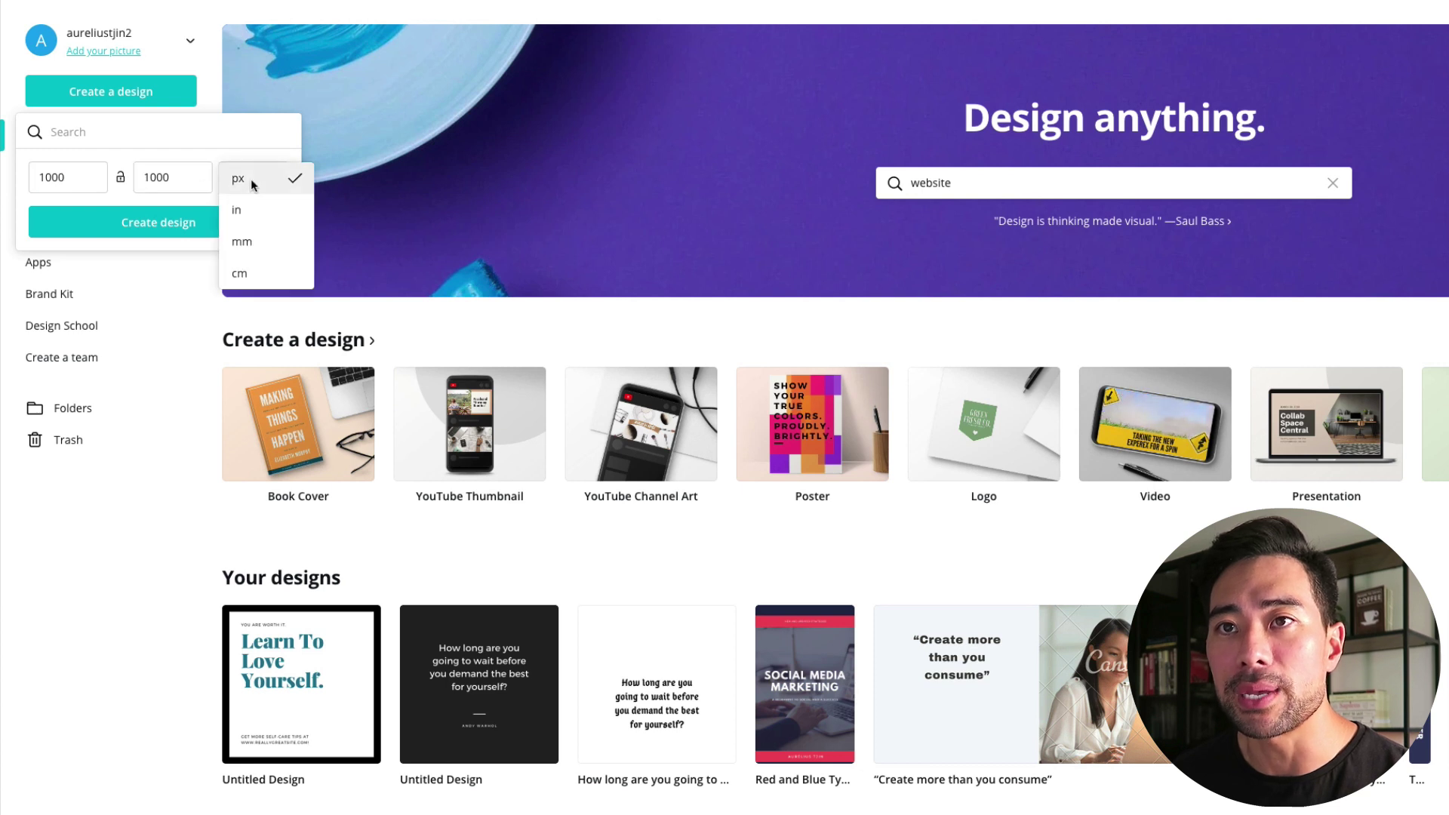
left_click(250, 179)
left_click(151, 221)
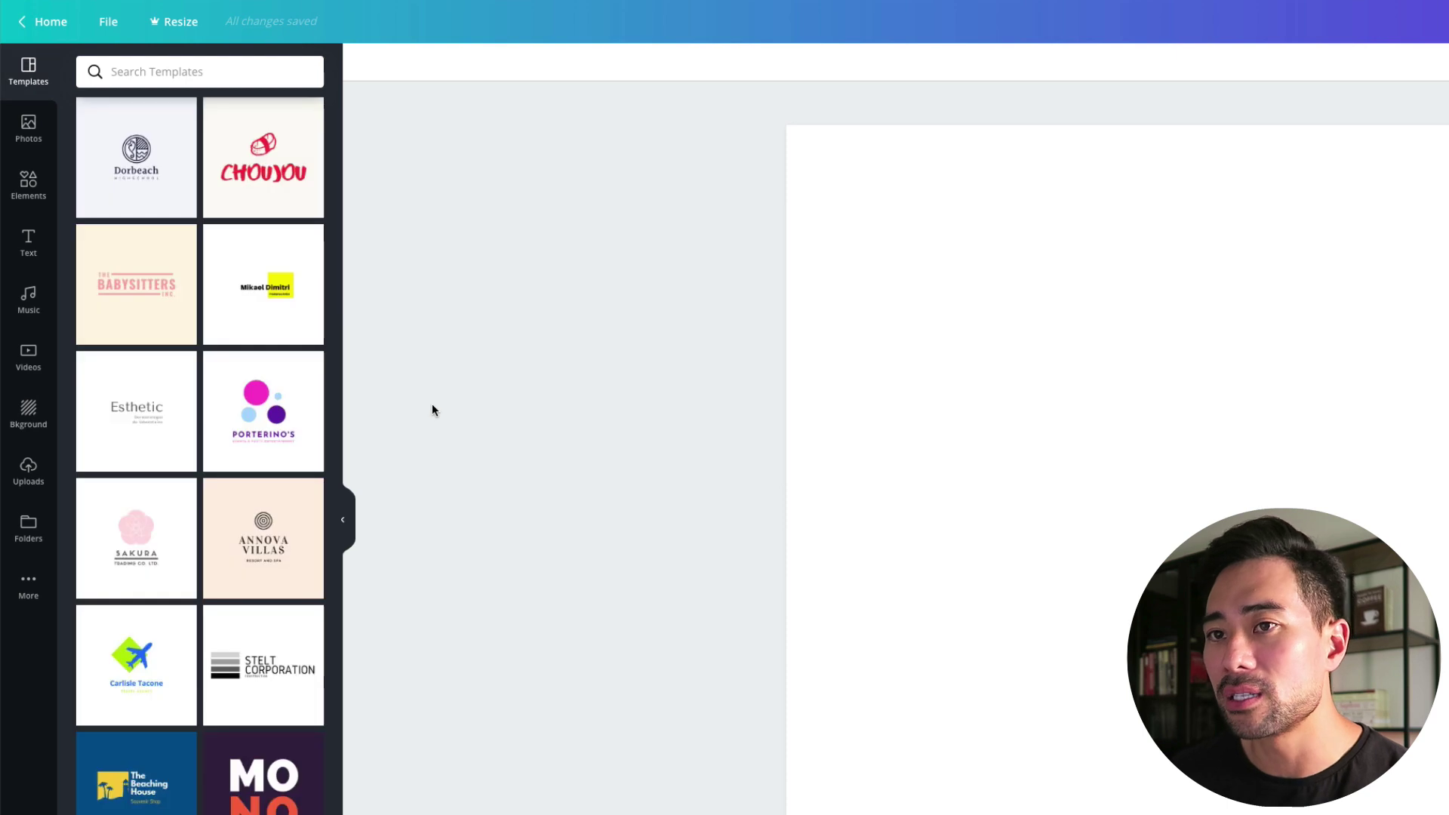
Add the yoga stretching photo to the square page, enlarge it to cover the whole page and place the woman near the page's lower edge.
left_click(29, 128)
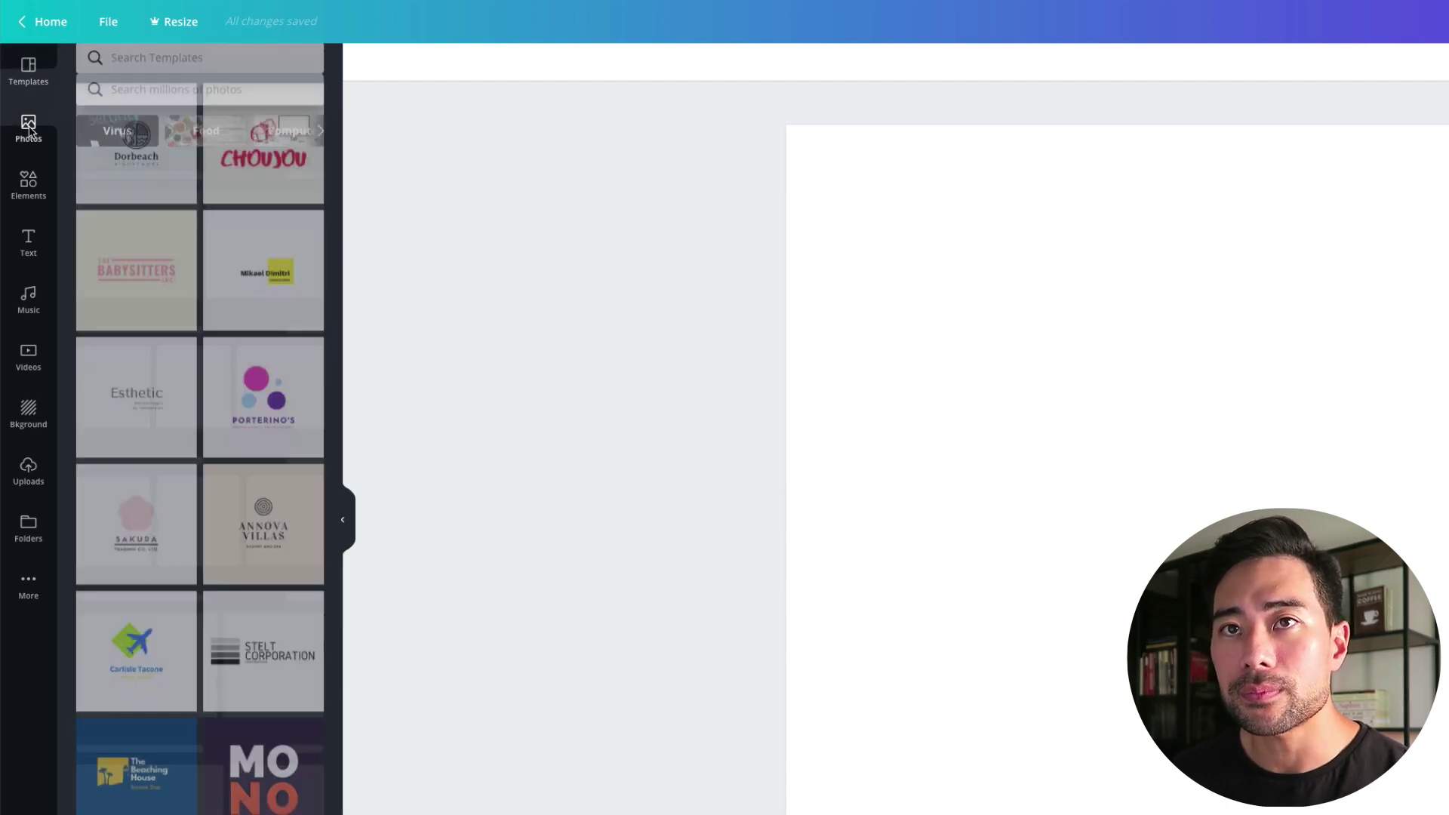
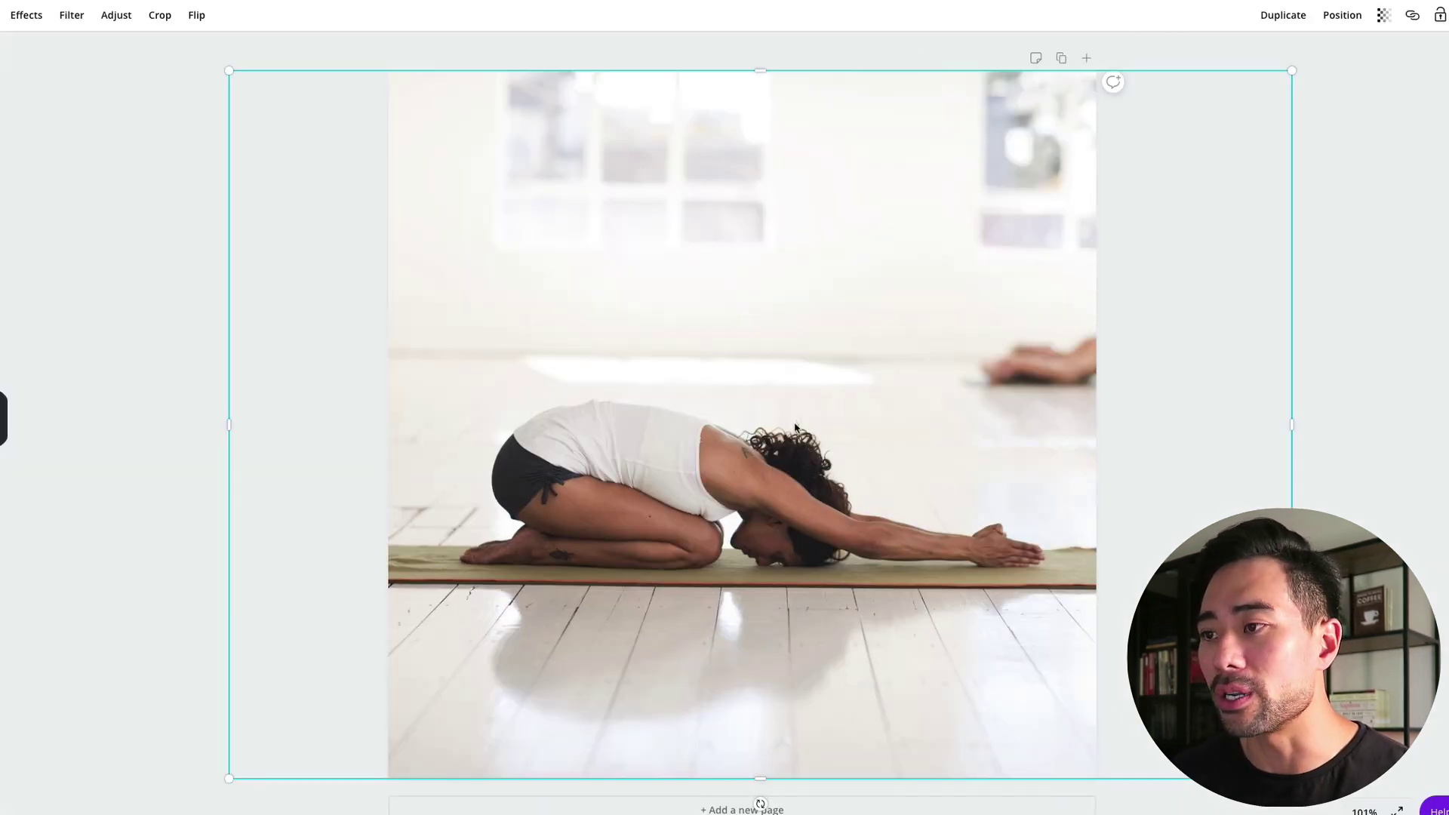
left_click_drag(776, 397, 777, 518)
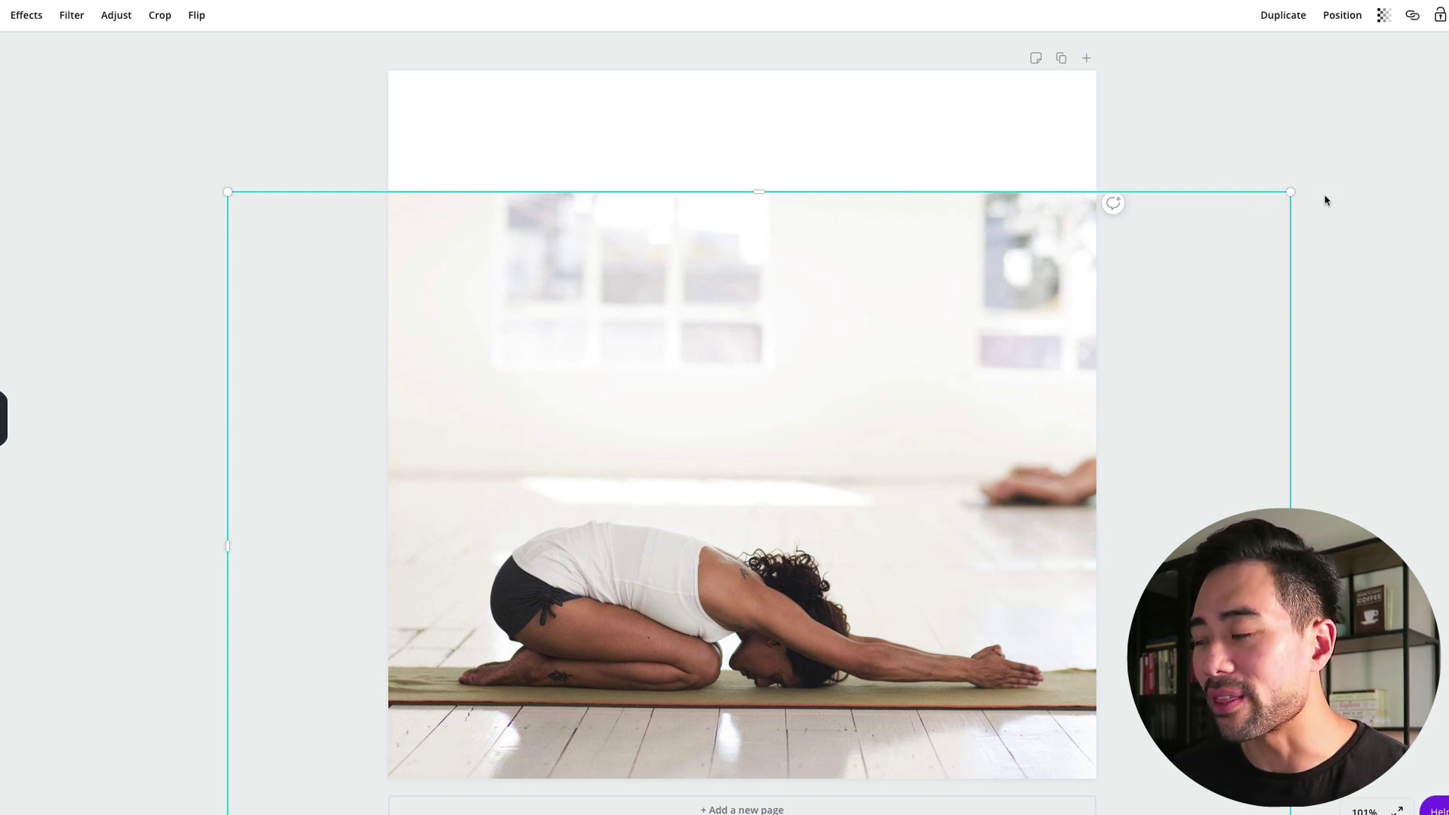
left_click_drag(1291, 193, 1427, 9)
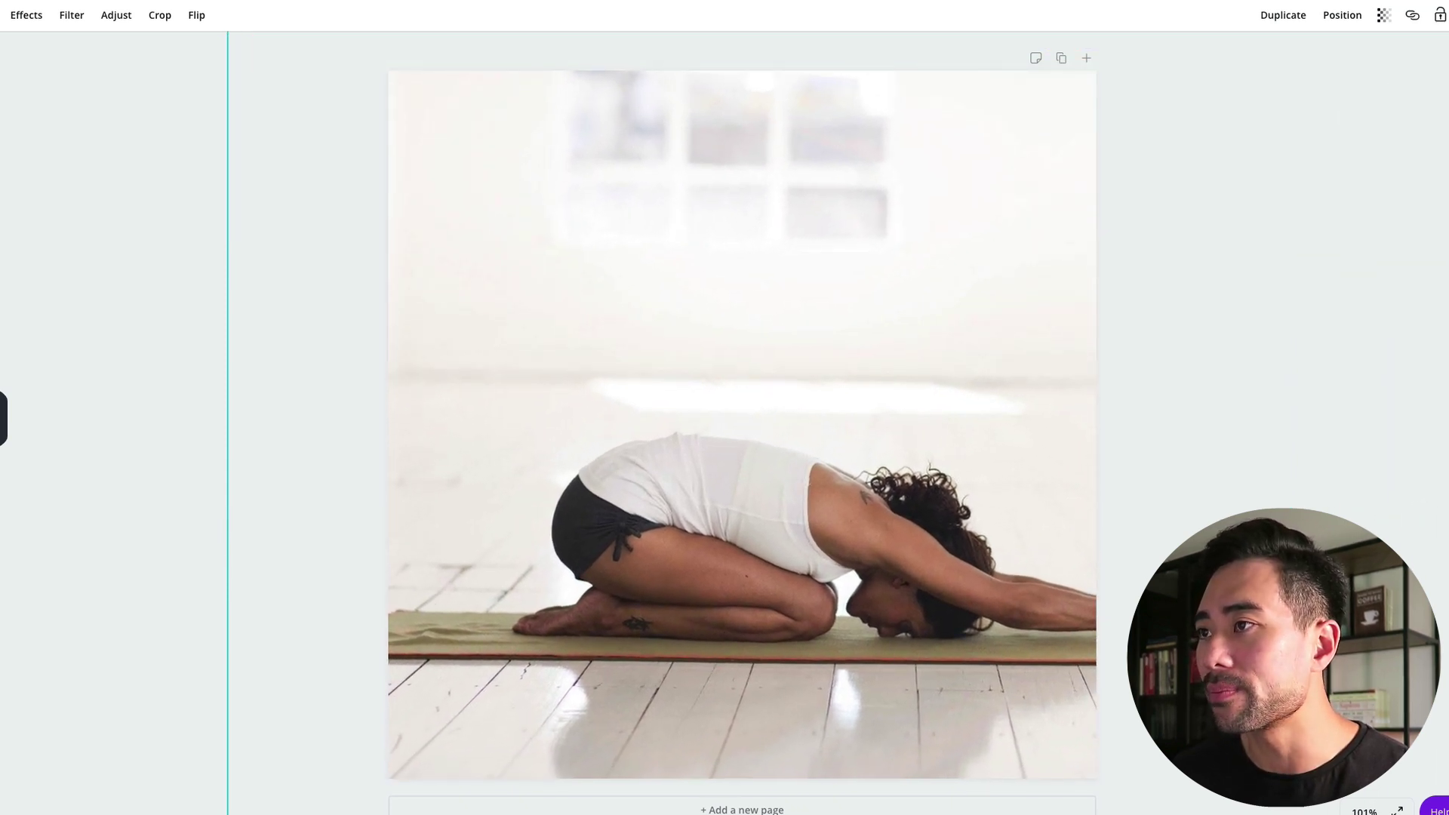
left_click_drag(1055, 204, 970, 314)
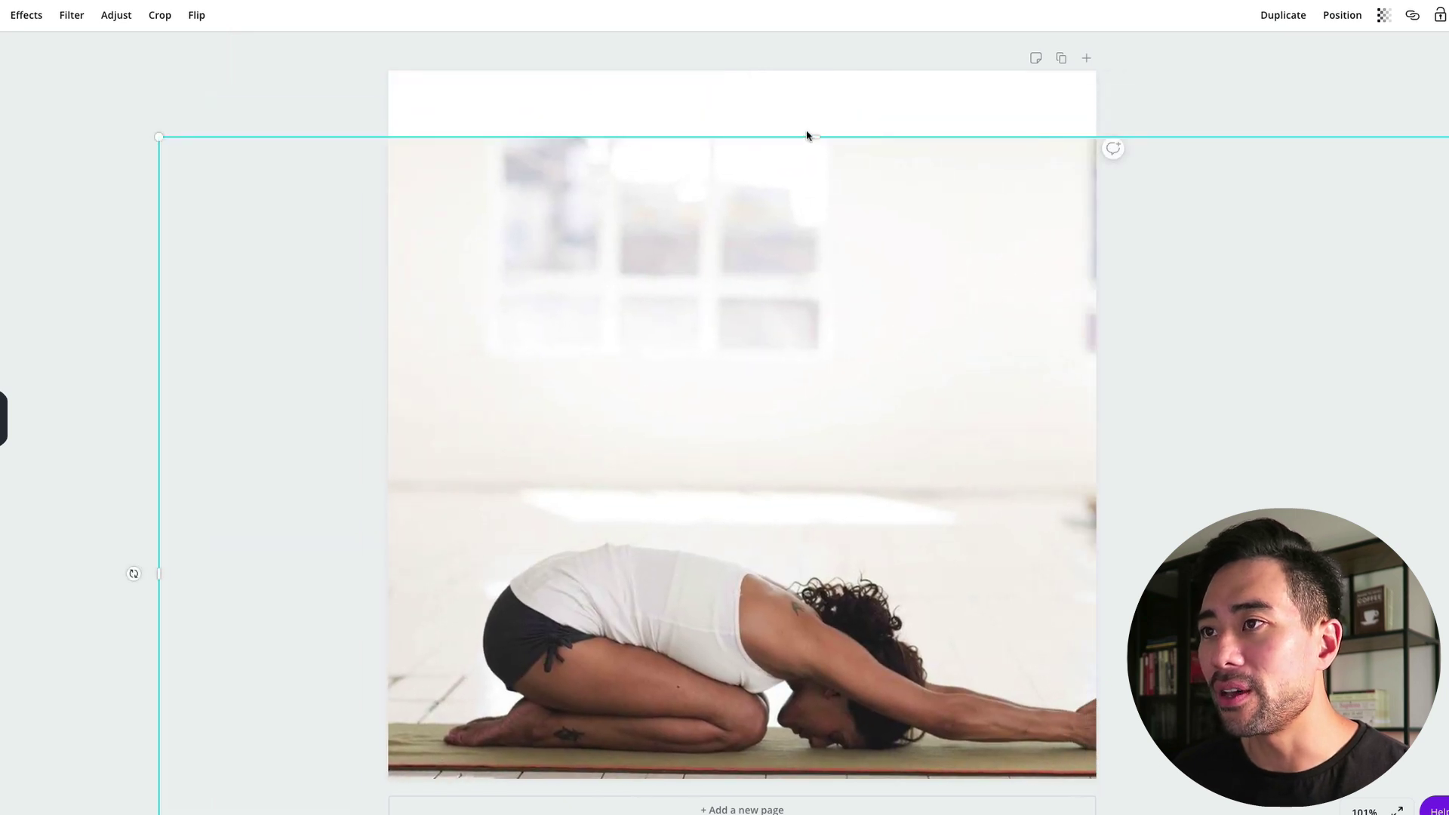
left_click_drag(815, 139, 798, 15)
left_click_drag(781, 261, 783, 275)
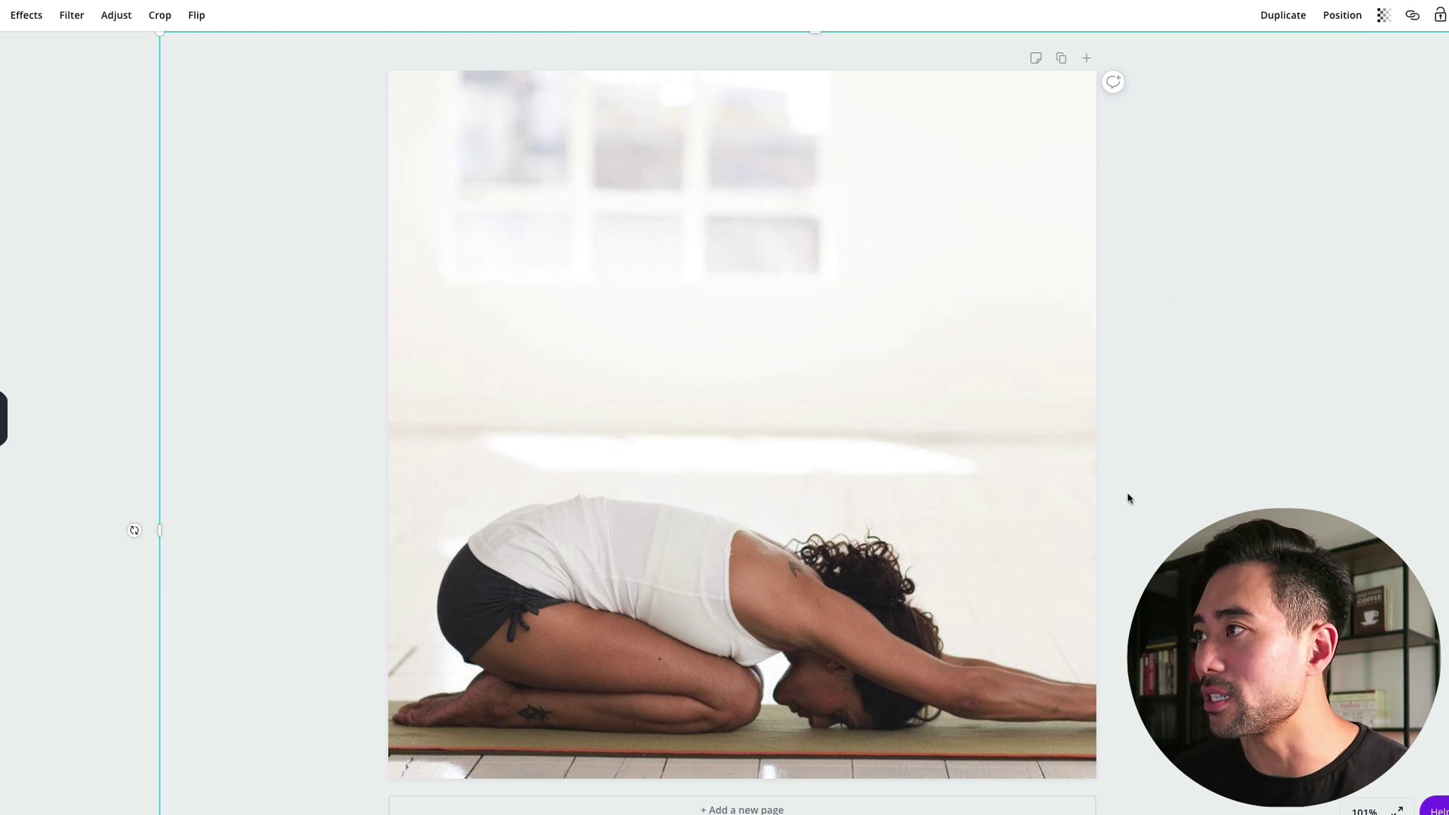
left_click(83, 239)
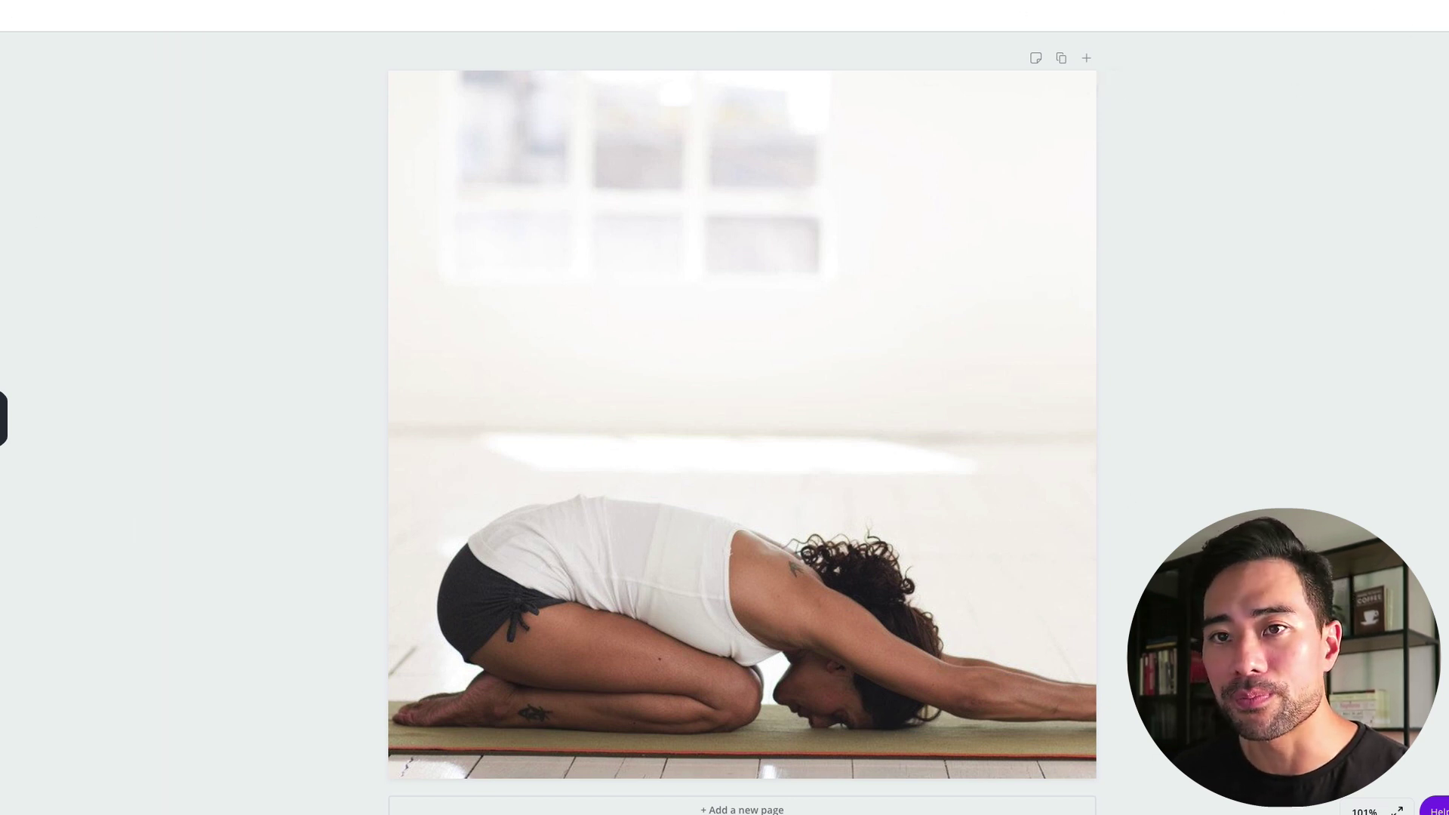
Add a heading reading "YOGA 101" to the square page and move it up over the window area.
left_click(3, 419)
left_click(25, 173)
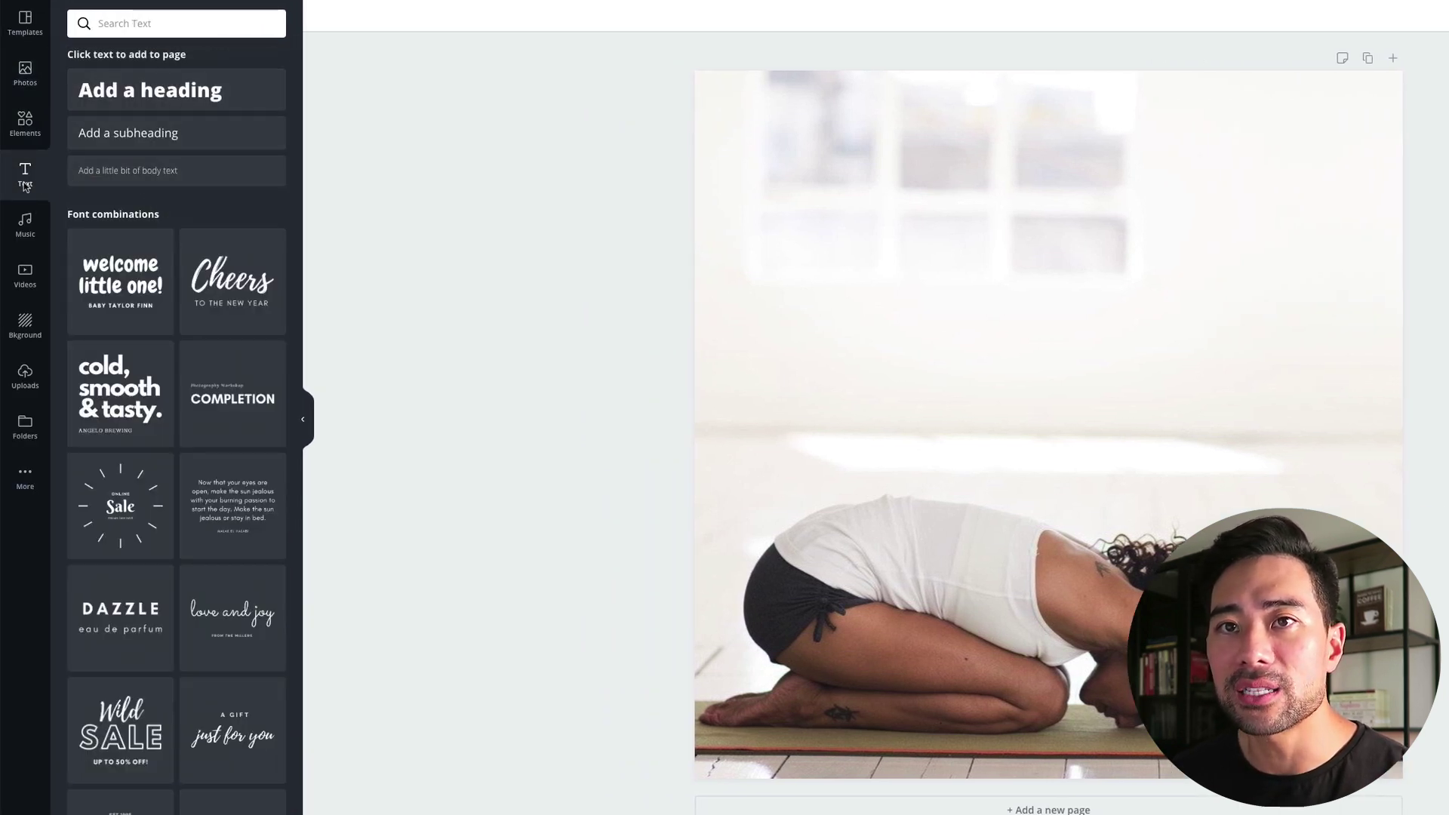
left_click(227, 90)
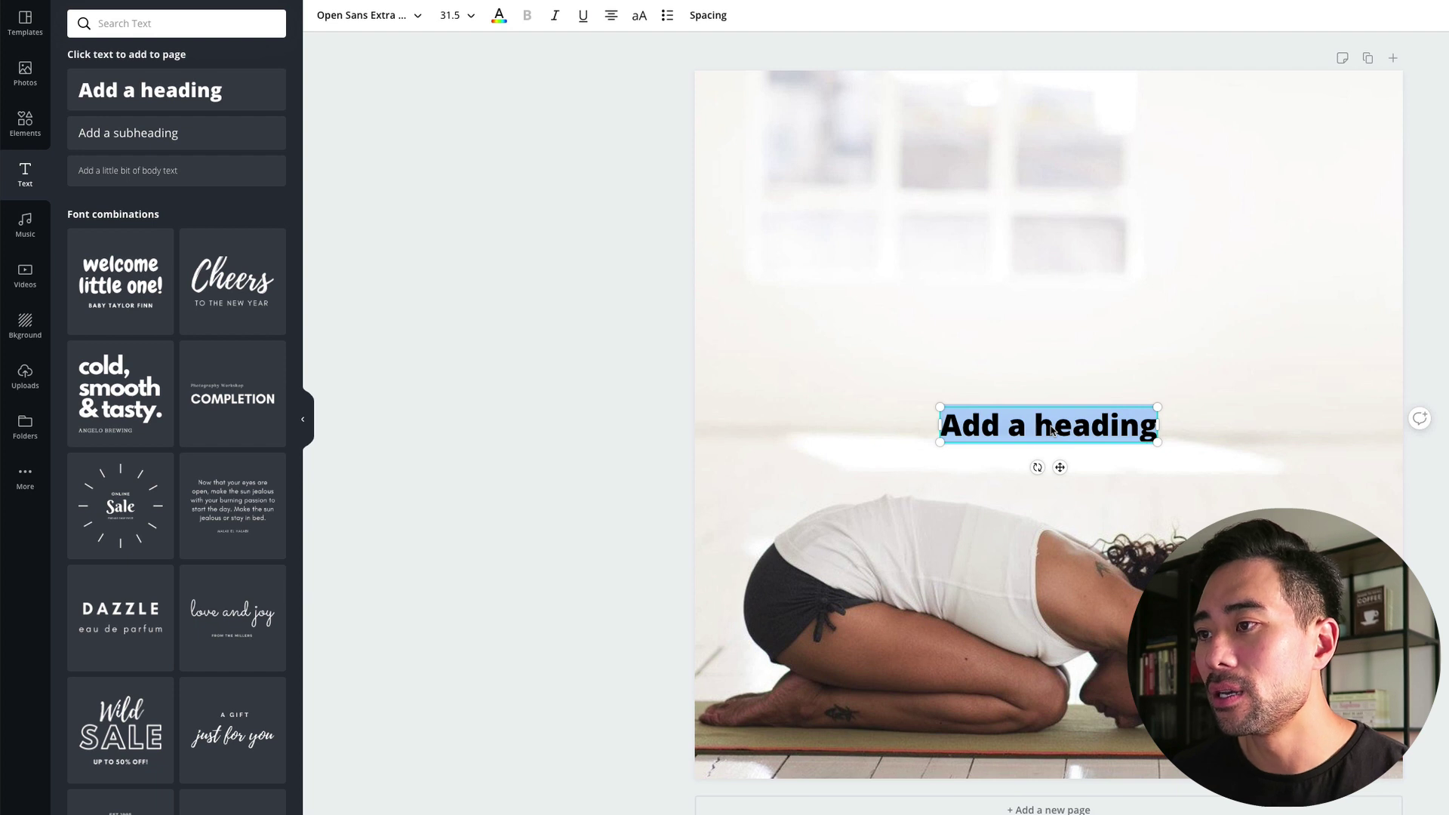
type("YOGA")
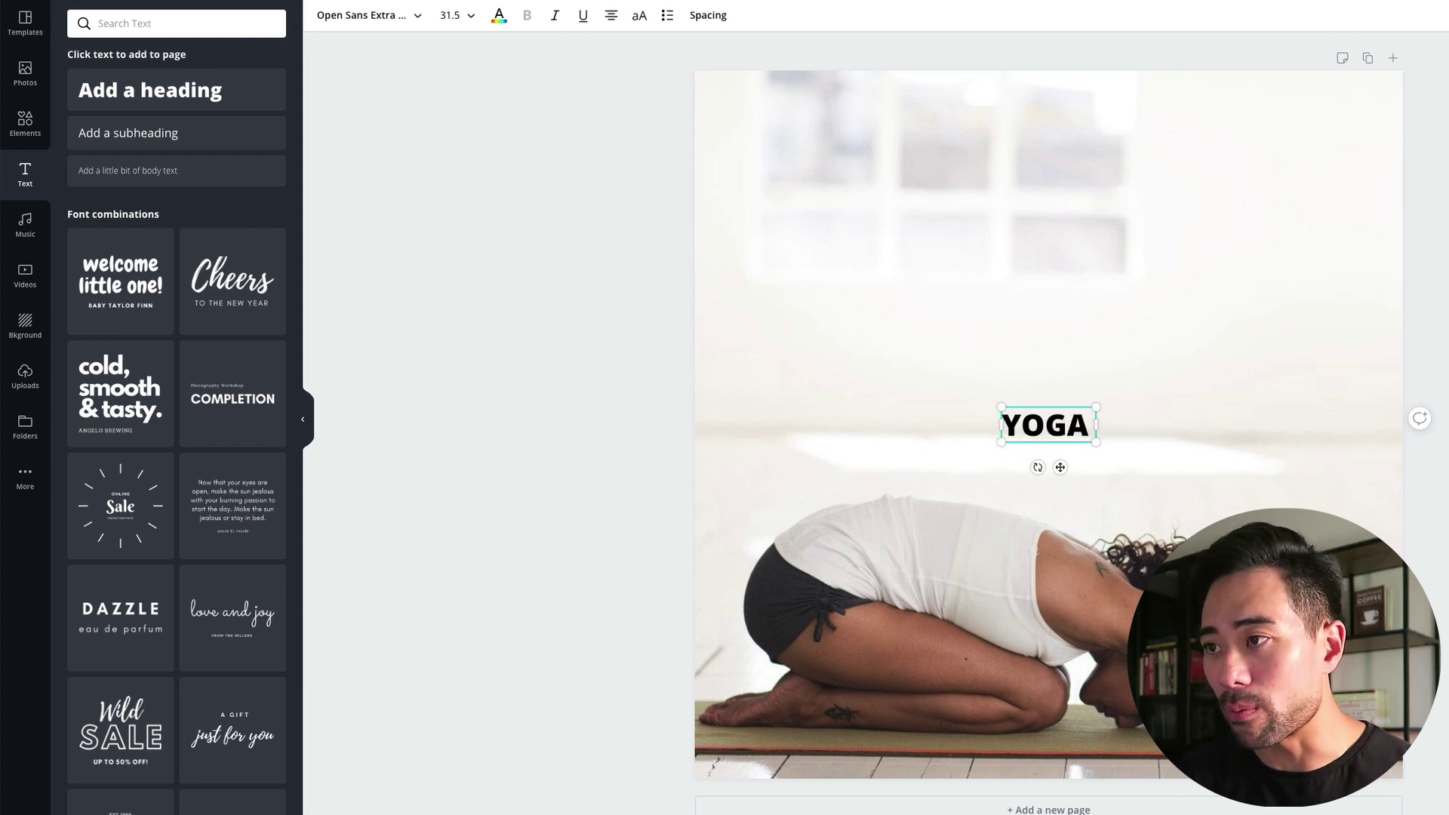
type(" 101")
key("shift+Left")
key("shift+Left")
key("shift+Left")
key("shift+Left")
key("shift+Left")
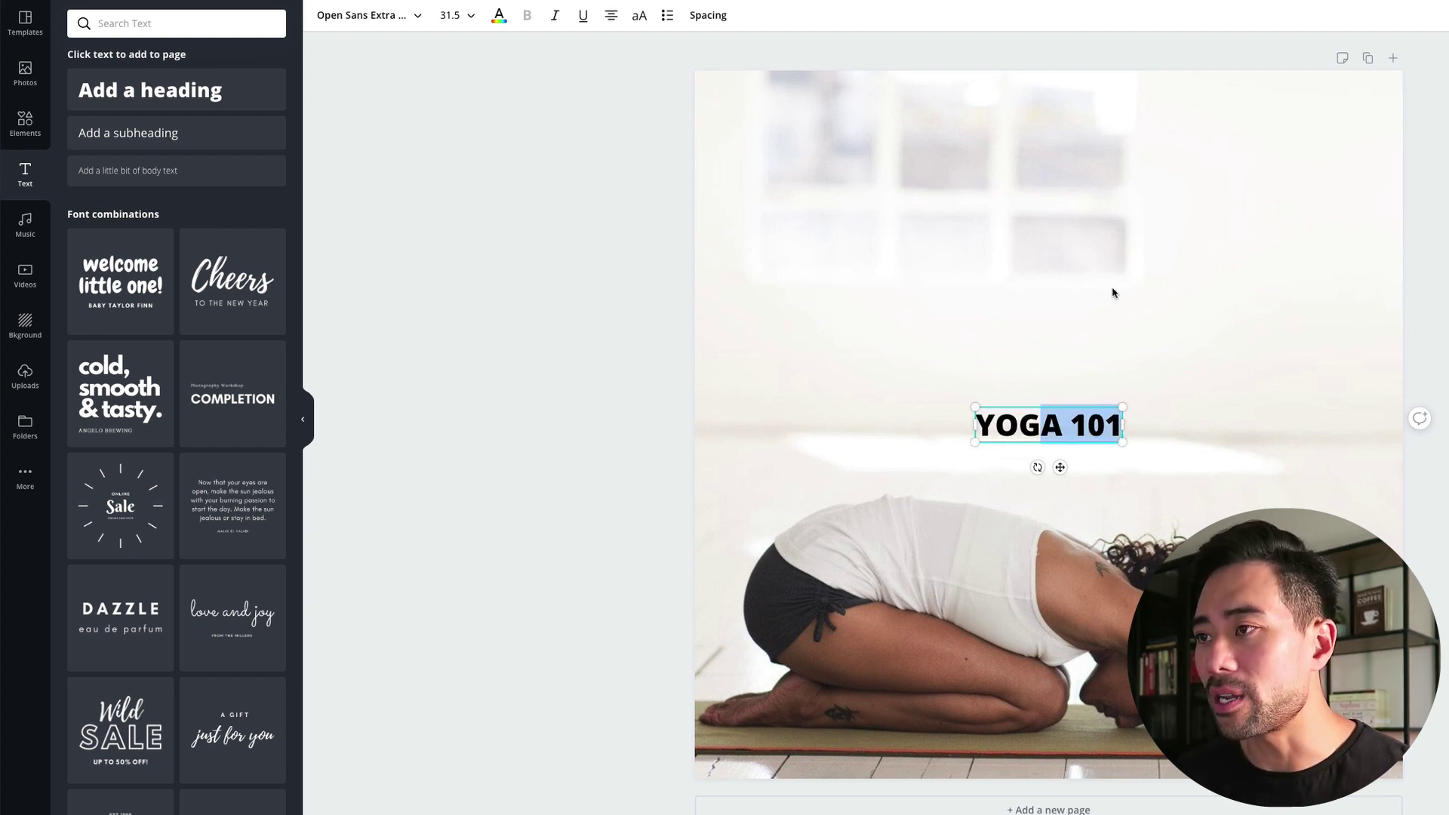
left_click(1180, 445)
left_click_drag(1070, 438, 1077, 177)
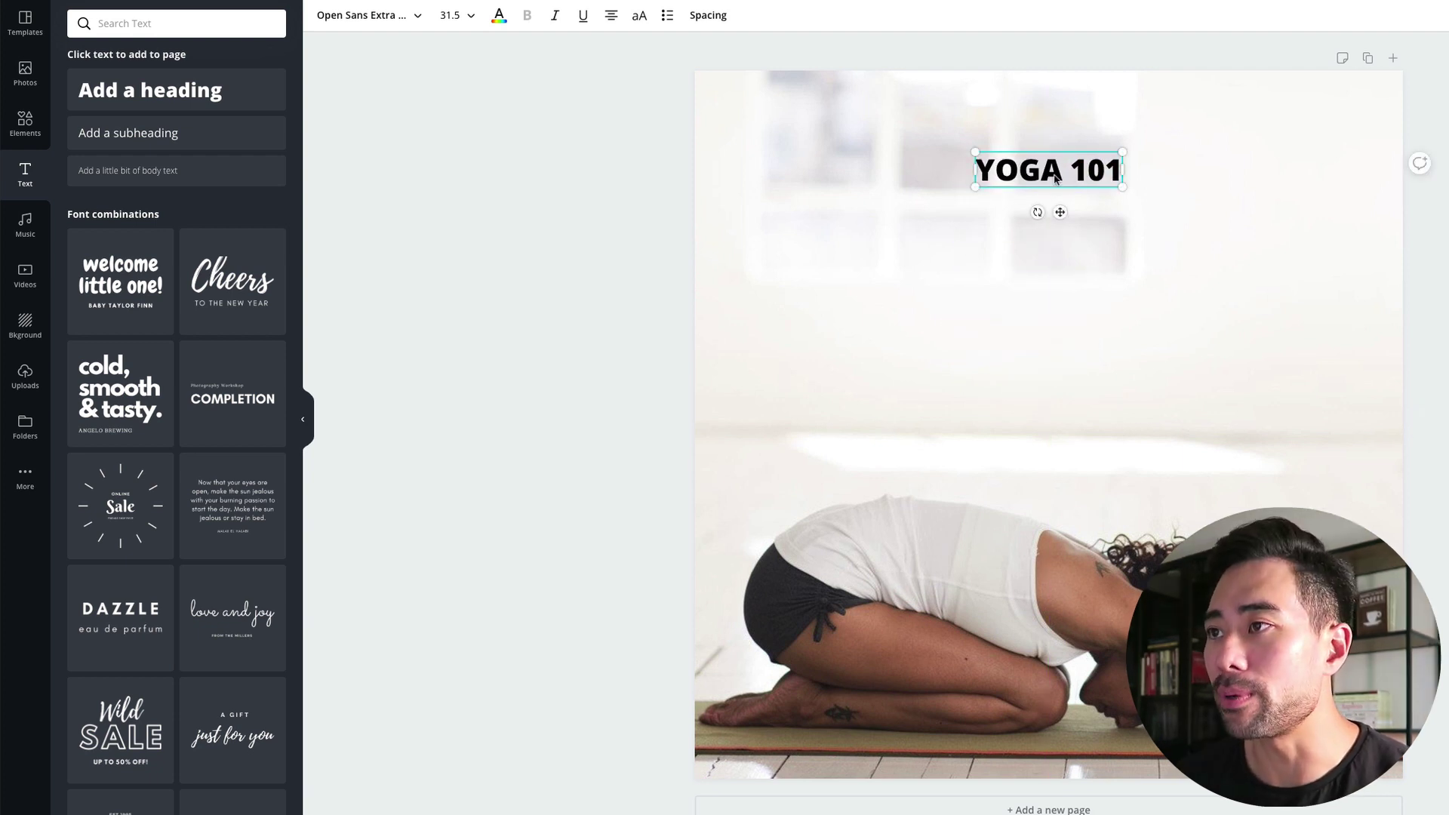
Check the font of the book cover's title and set the square page's YOGA 101 heading to Montserrat Classic.
left_click(1106, 170)
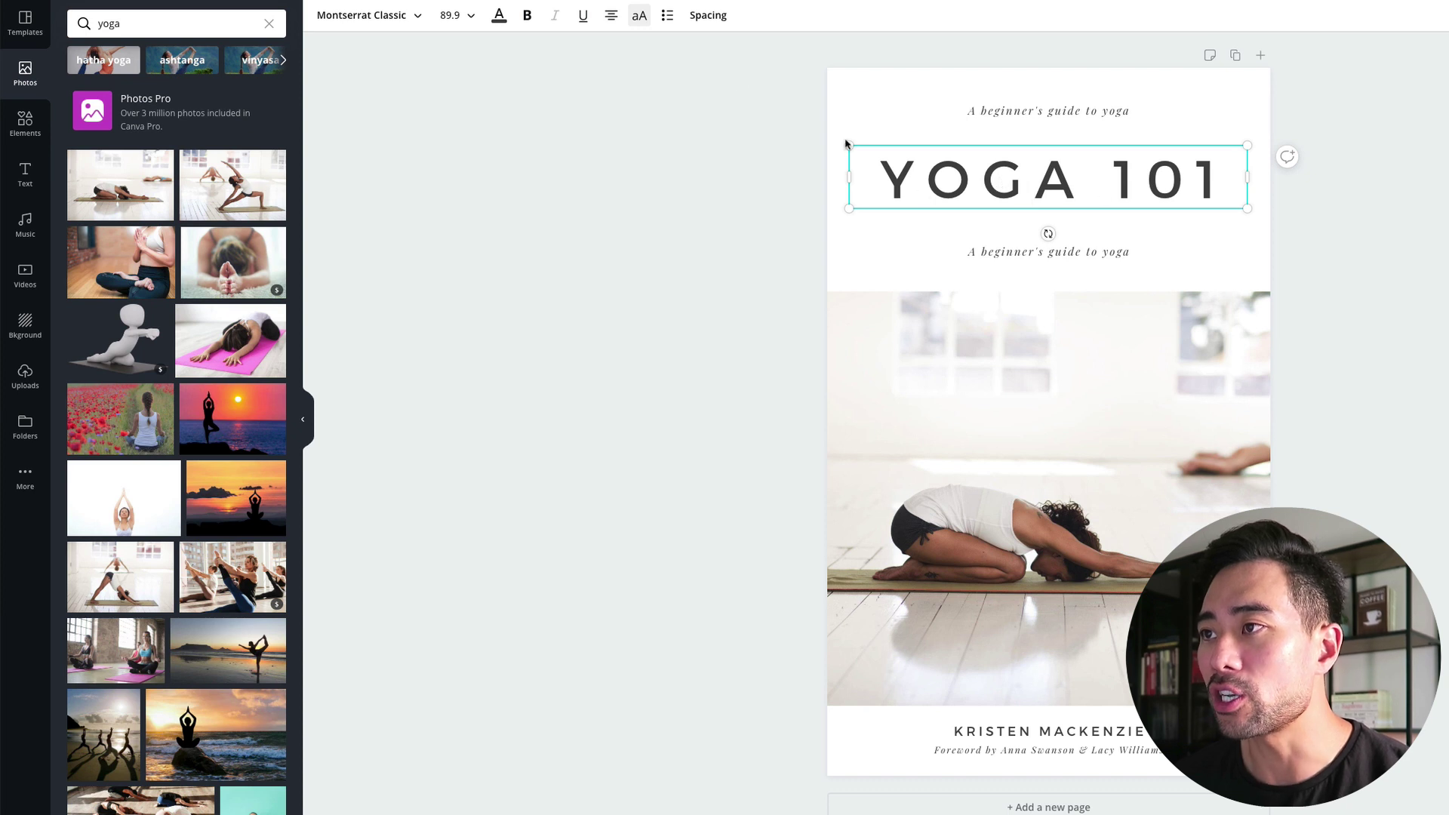
left_click(386, 23)
key("Escape")
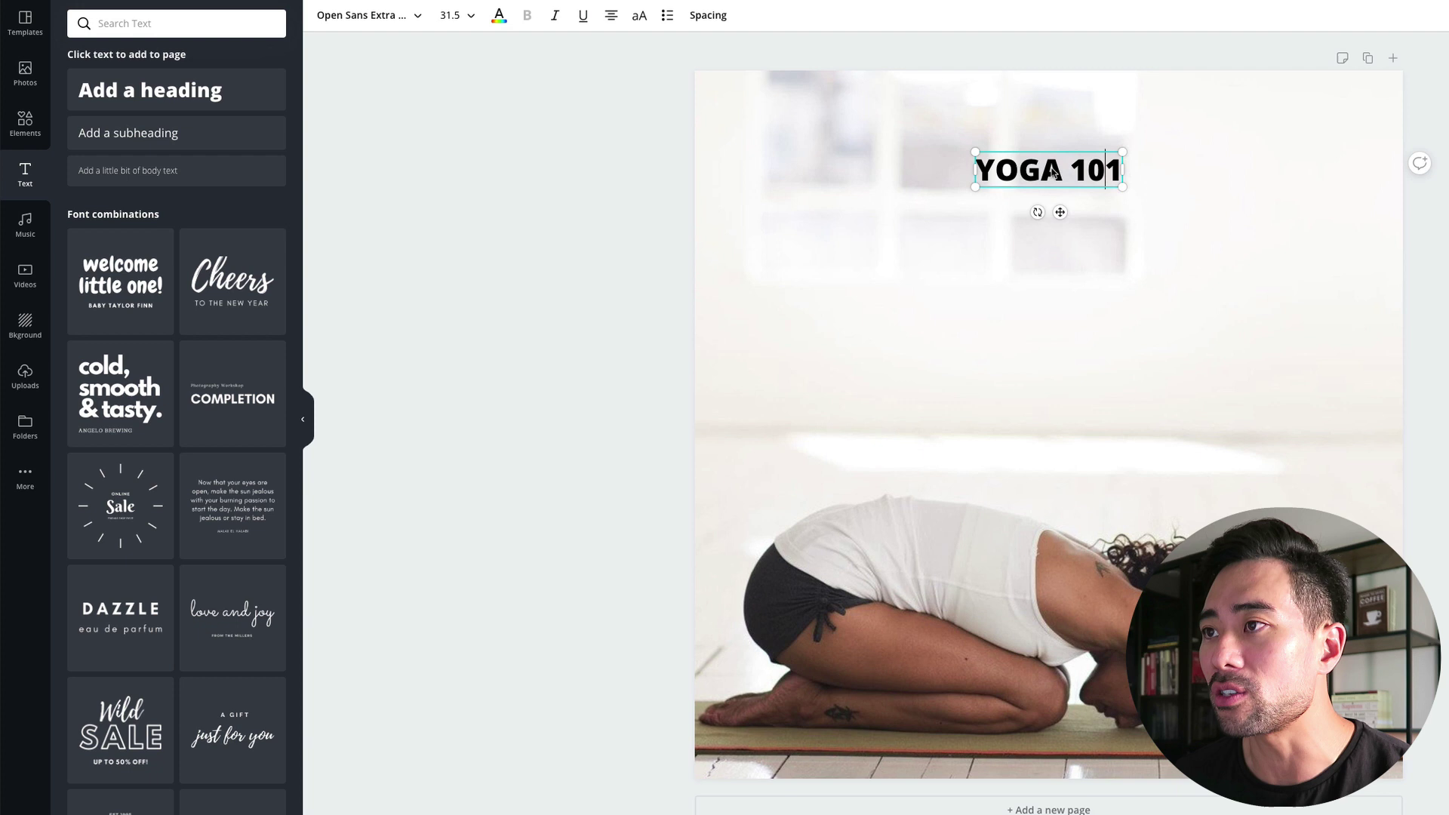
triple_click(1056, 171)
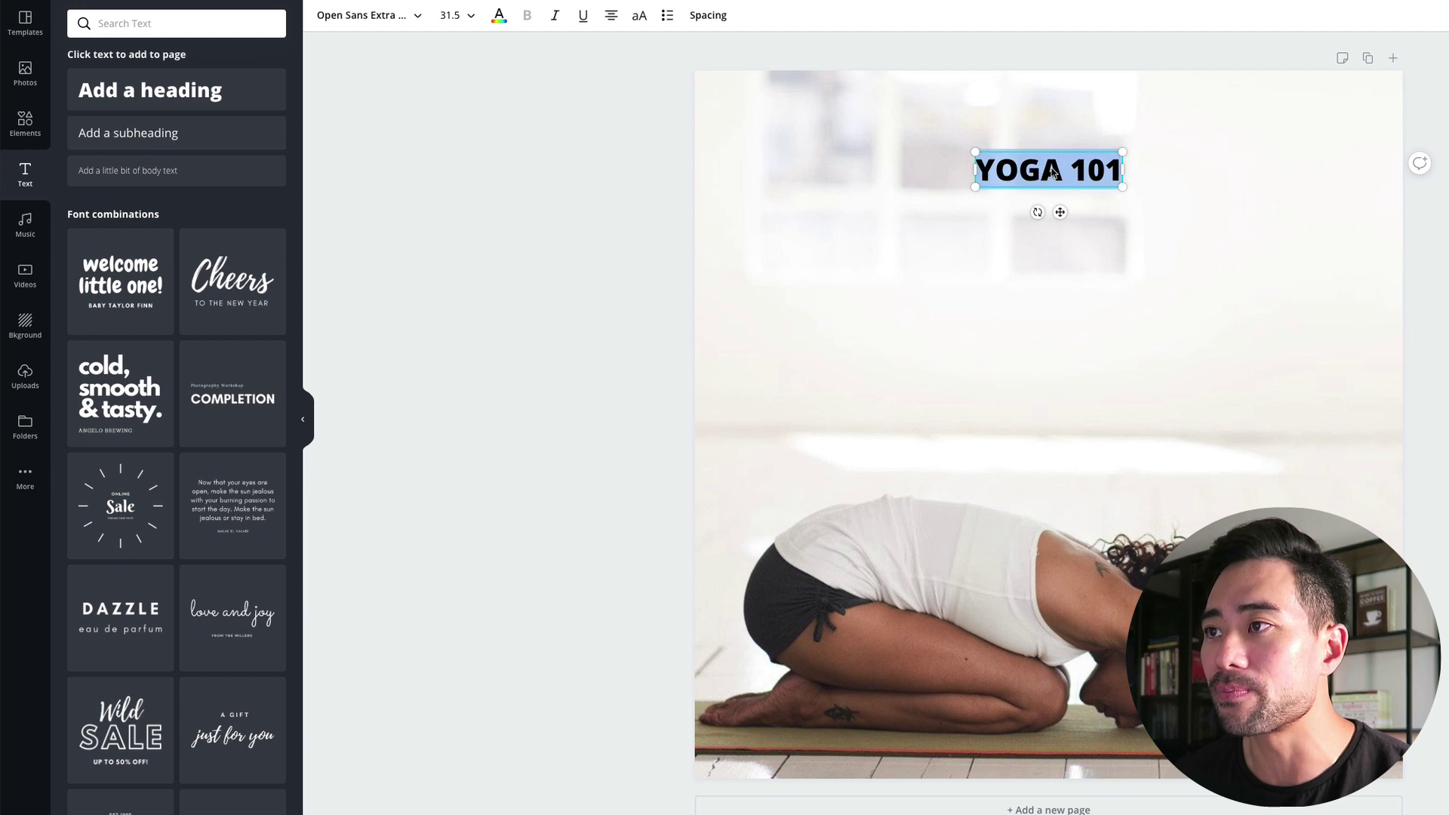
left_click(413, 18)
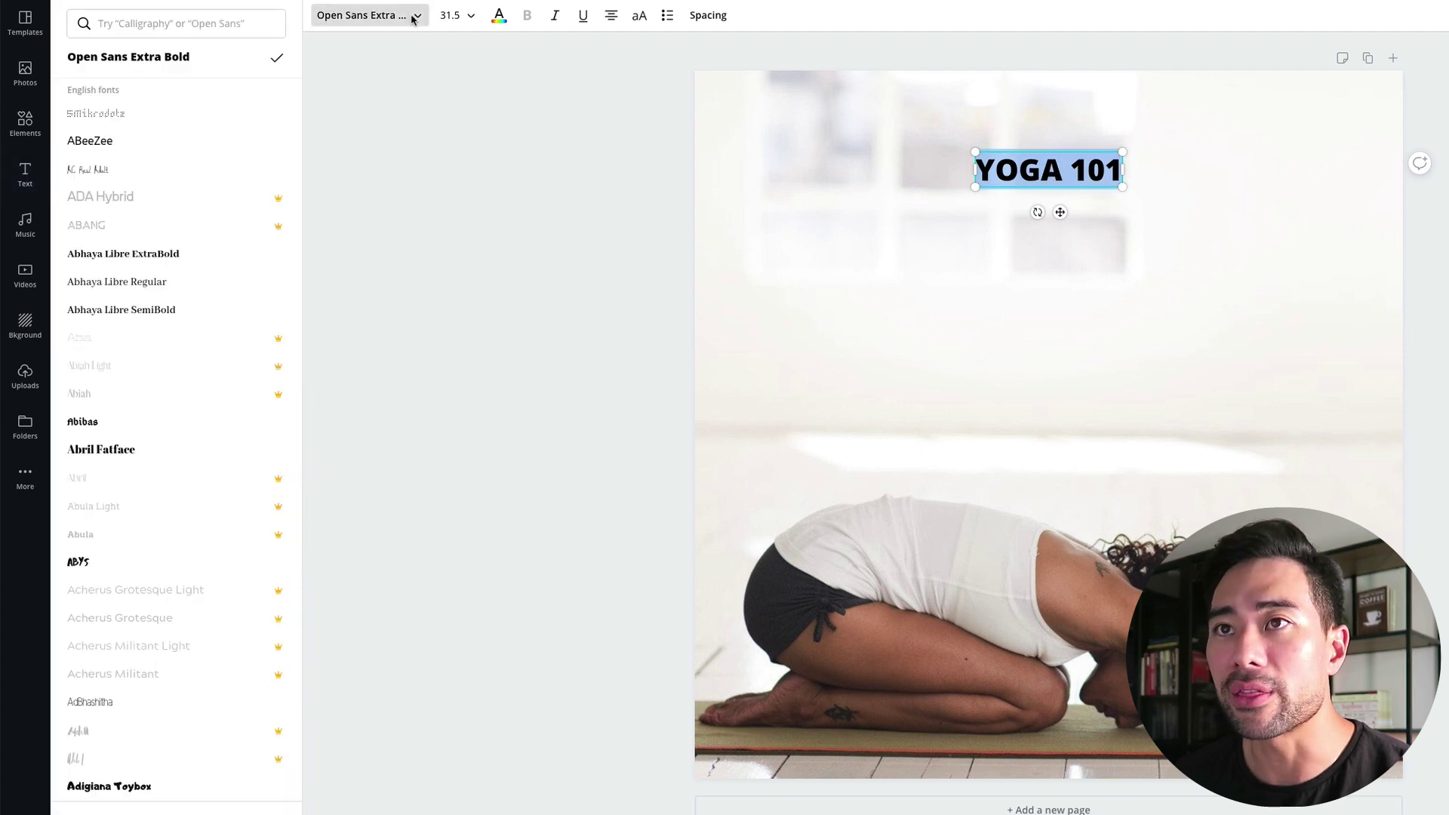
left_click(213, 23)
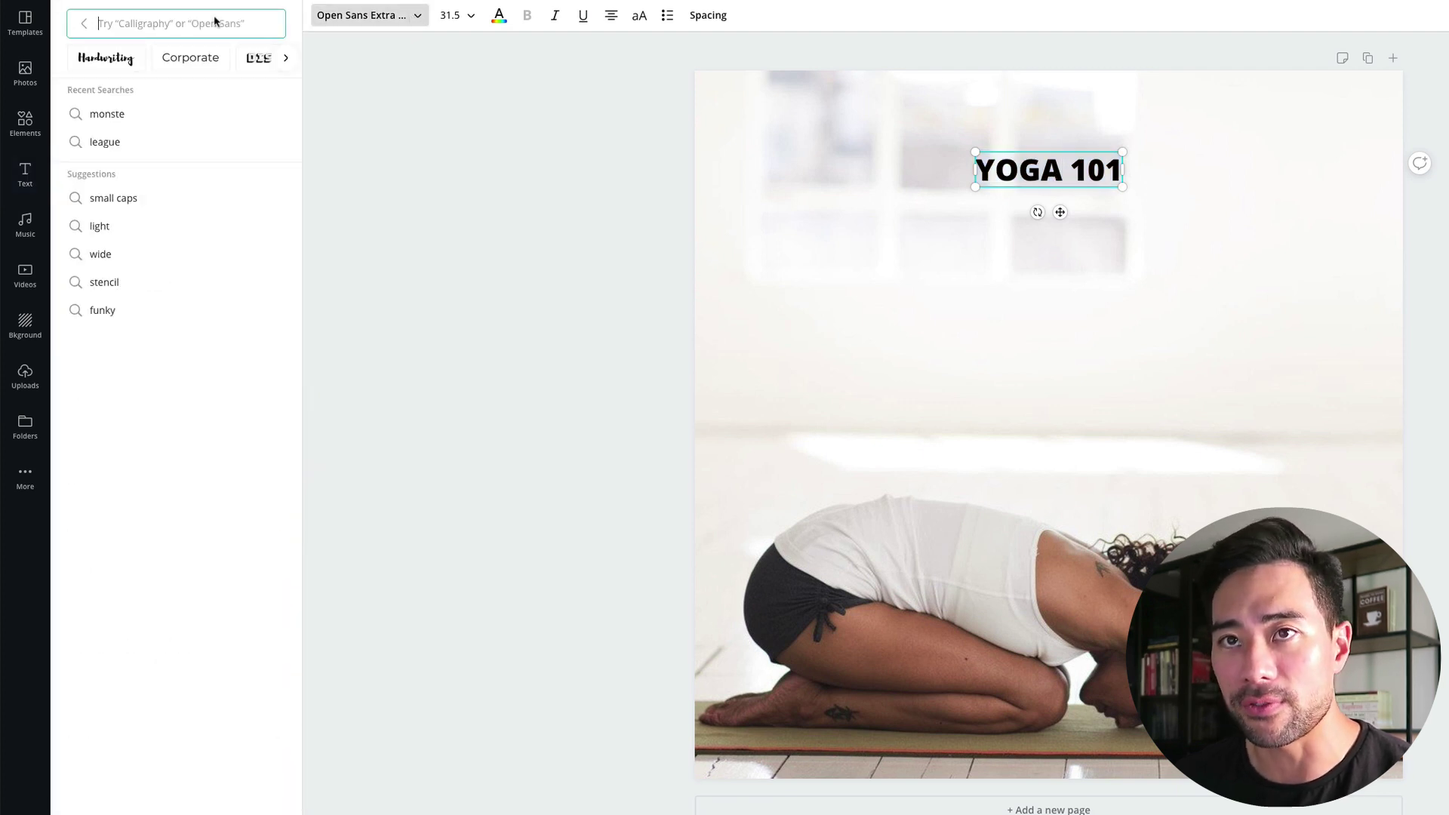
type("mons")
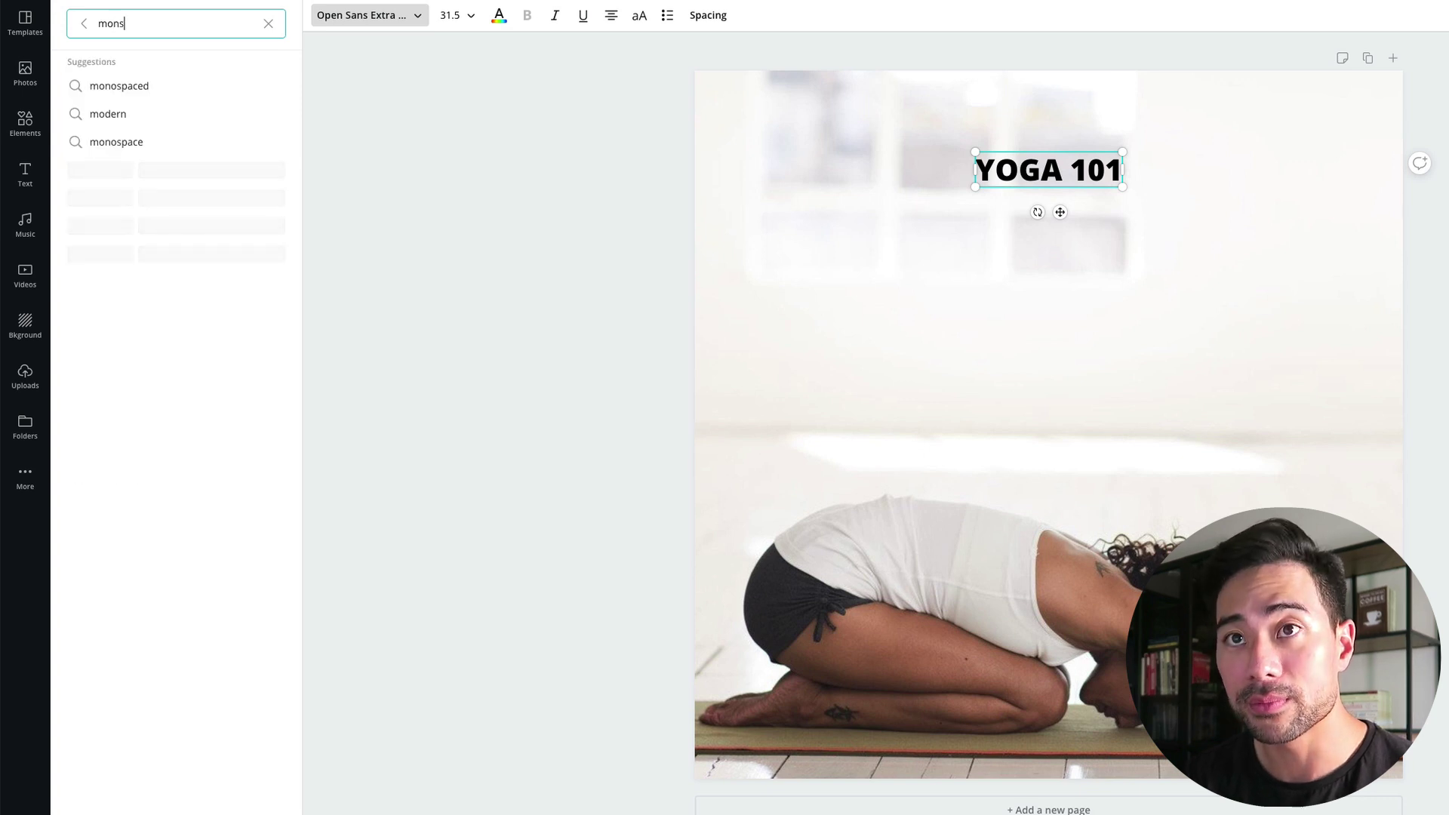
type("t")
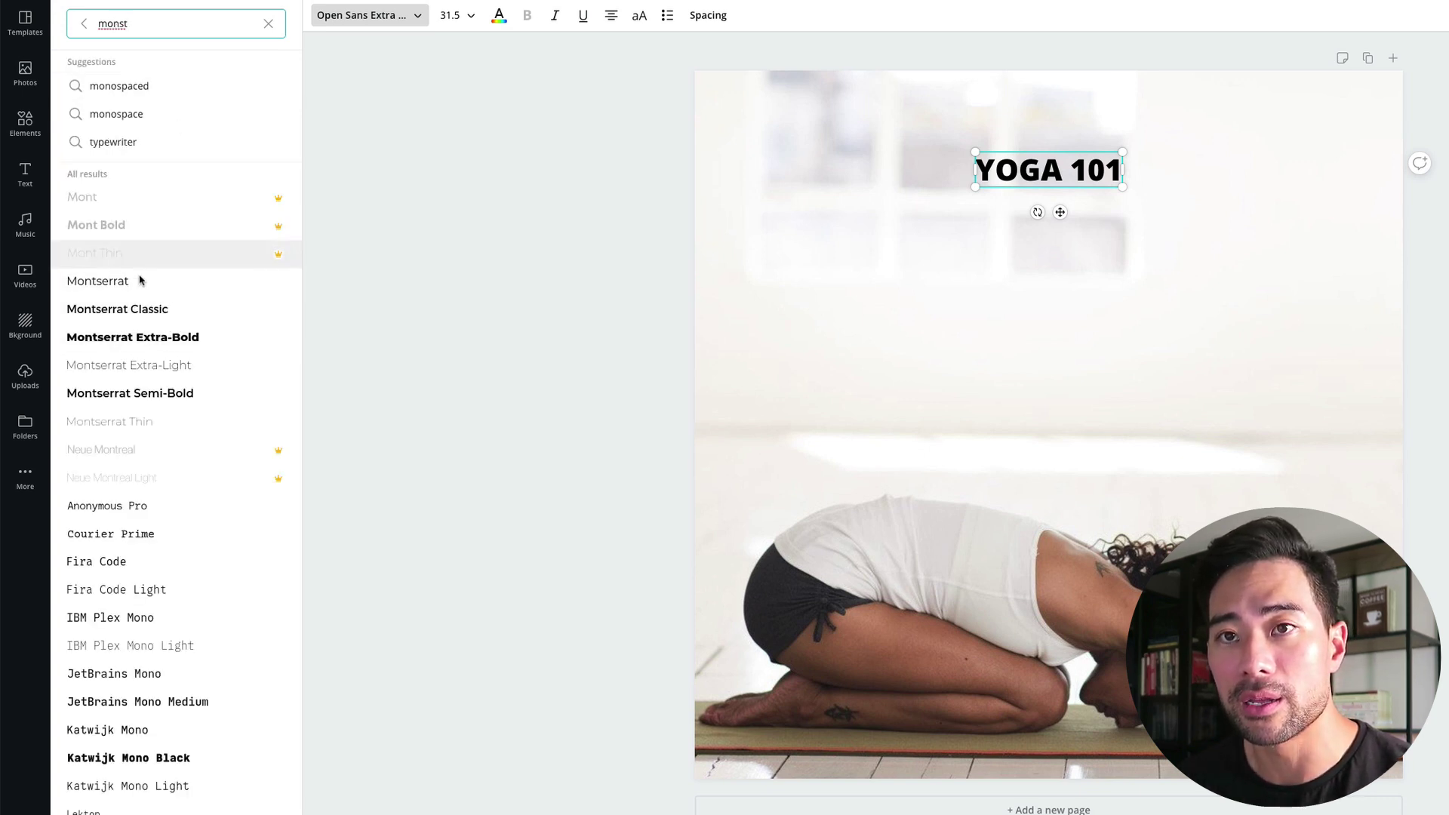
left_click(159, 316)
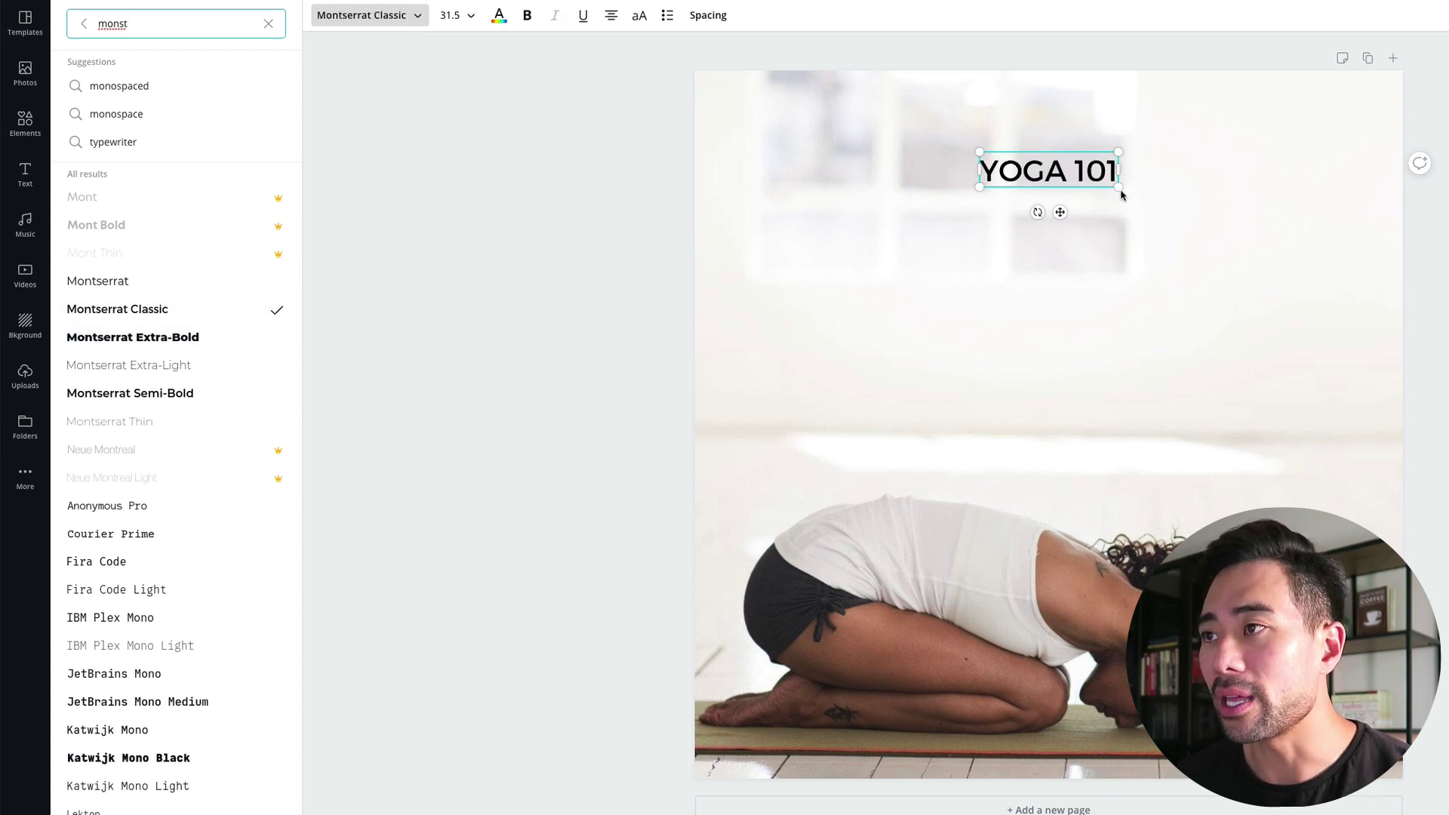
Enlarge the YOGA 101 heading to a font size of about 94.9 and centre it horizontally in the page's upper part.
left_click_drag(1120, 192, 1434, 284)
left_click_drag(1221, 219, 1136, 216)
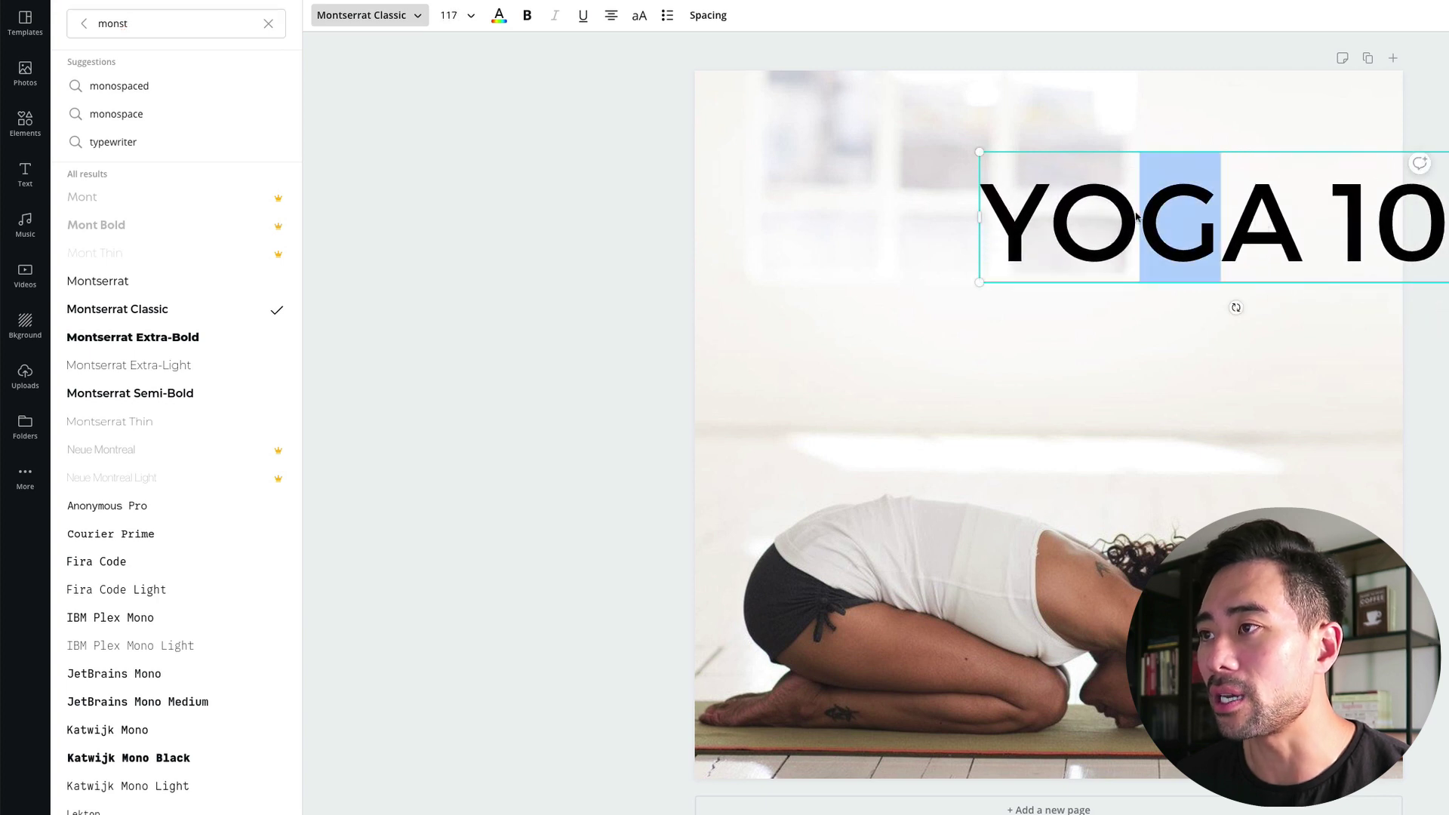
left_click(1267, 374)
left_click_drag(1299, 227, 1111, 220)
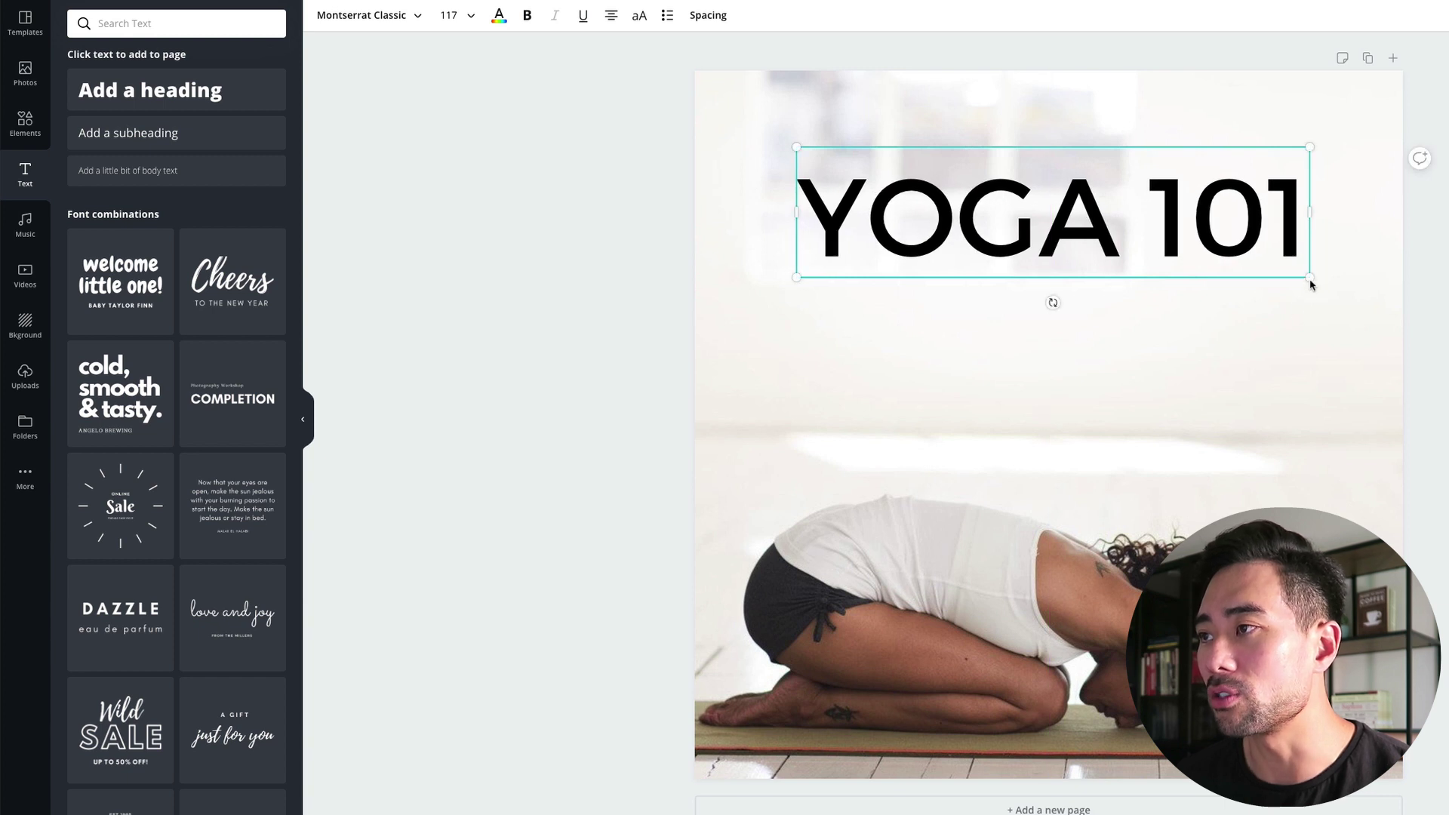
left_click_drag(1310, 281, 1256, 257)
left_click_drag(1027, 219, 1046, 219)
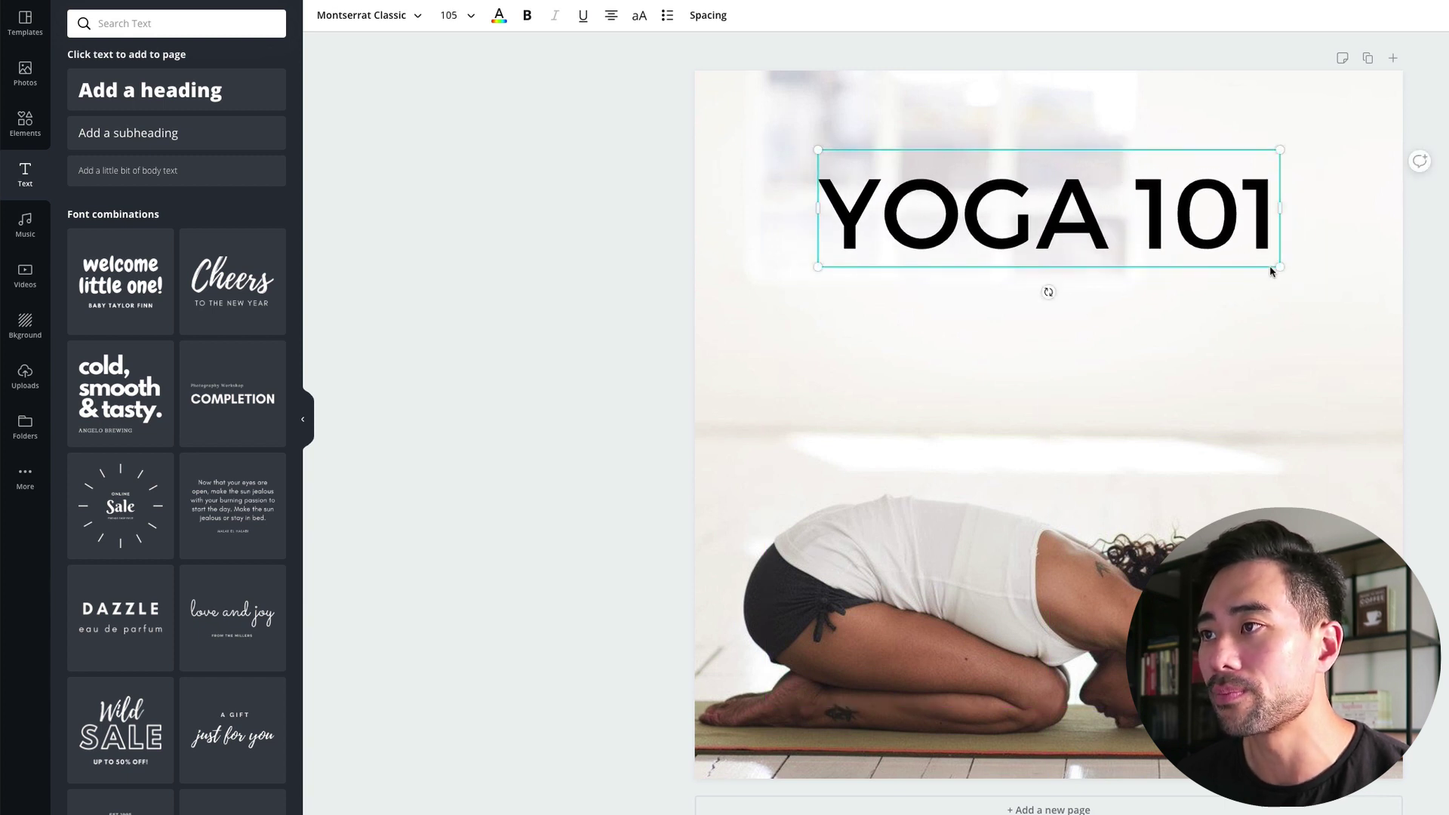
left_click_drag(1272, 266, 1233, 256)
left_click_drag(1019, 206, 1041, 206)
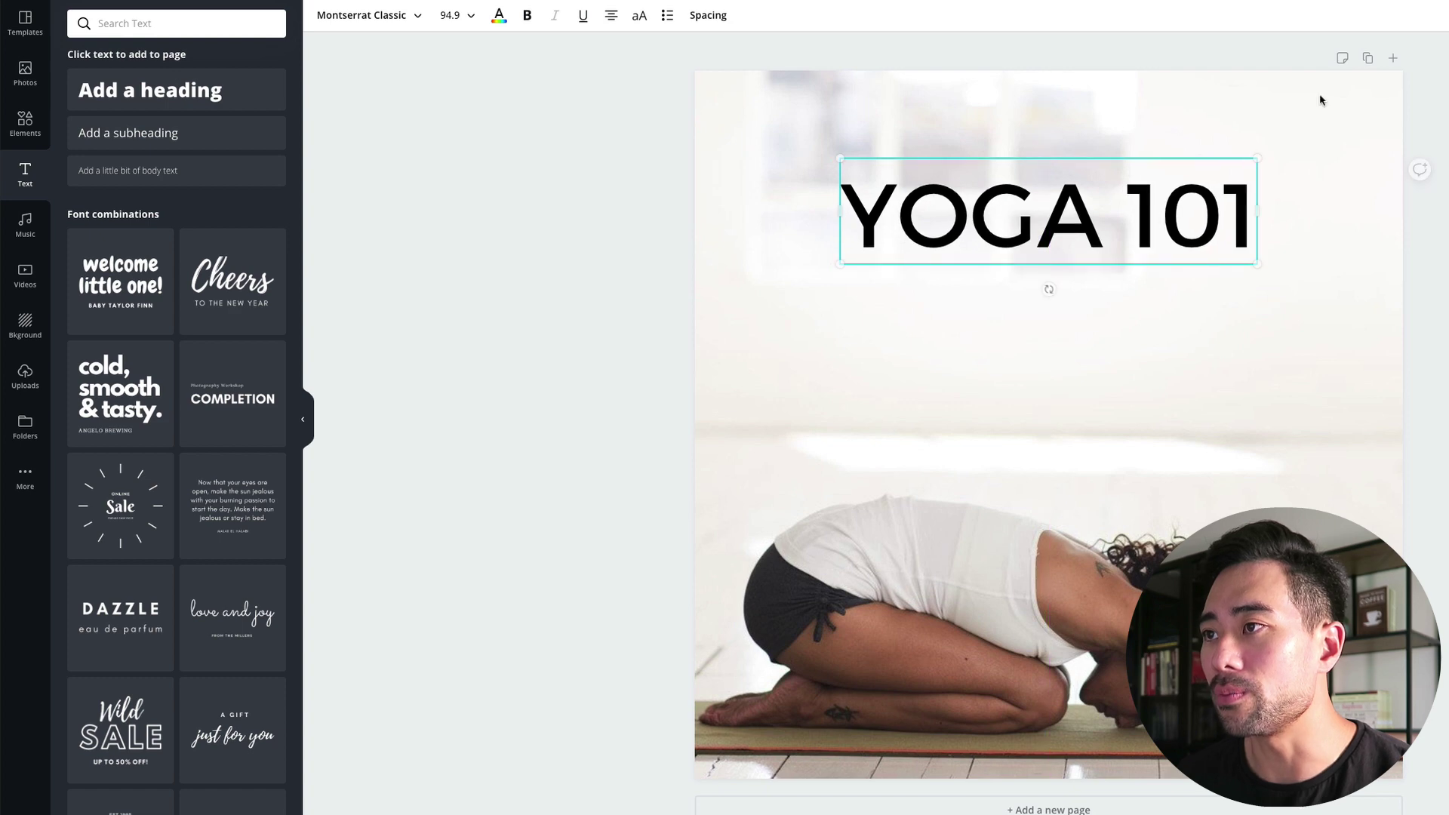
left_click(1332, 202)
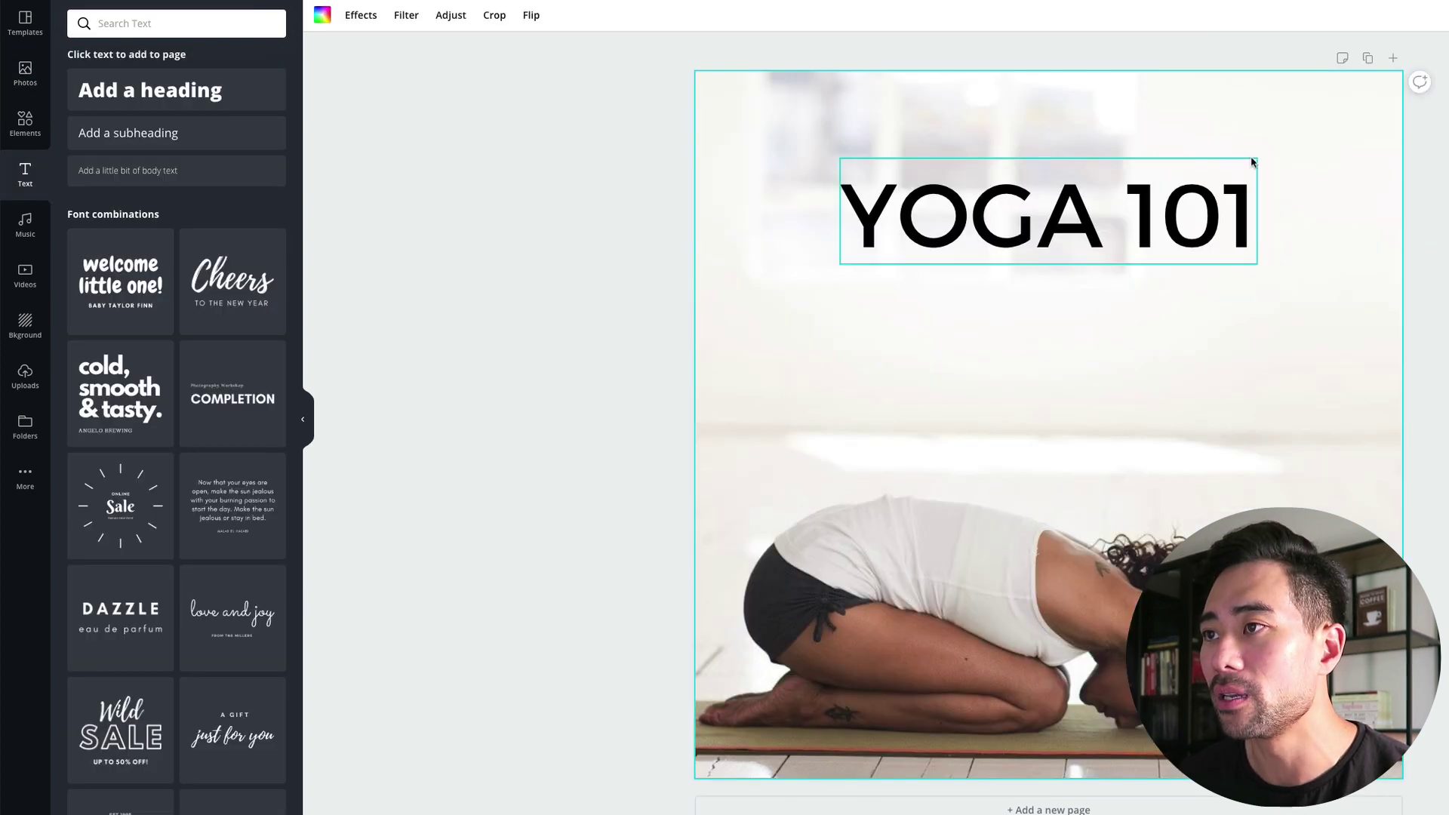
Set the letter spacing of the YOGA 101 heading to 110.
left_click(1038, 226)
left_click(1038, 227)
key("ctrl+a")
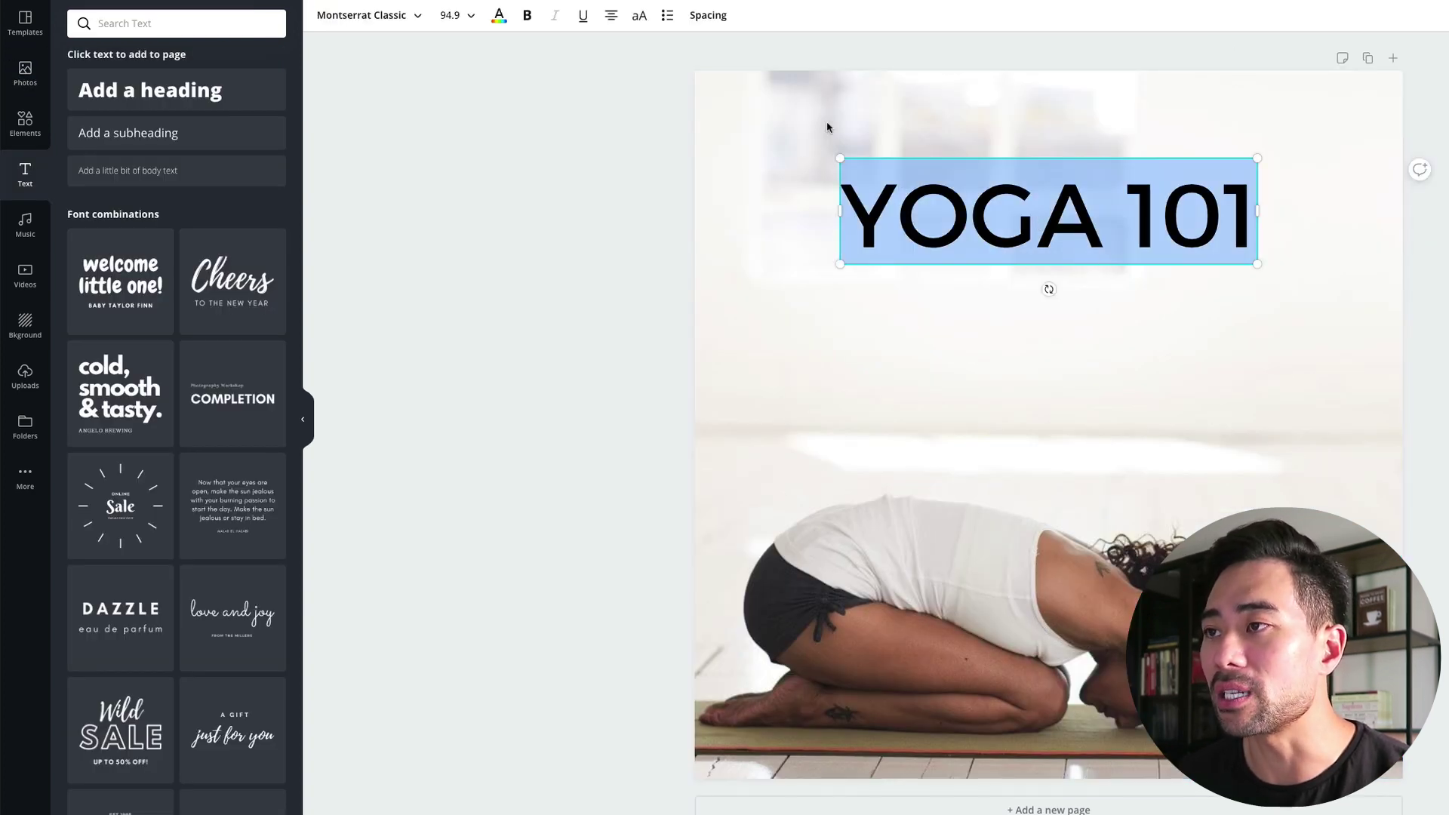
left_click(715, 20)
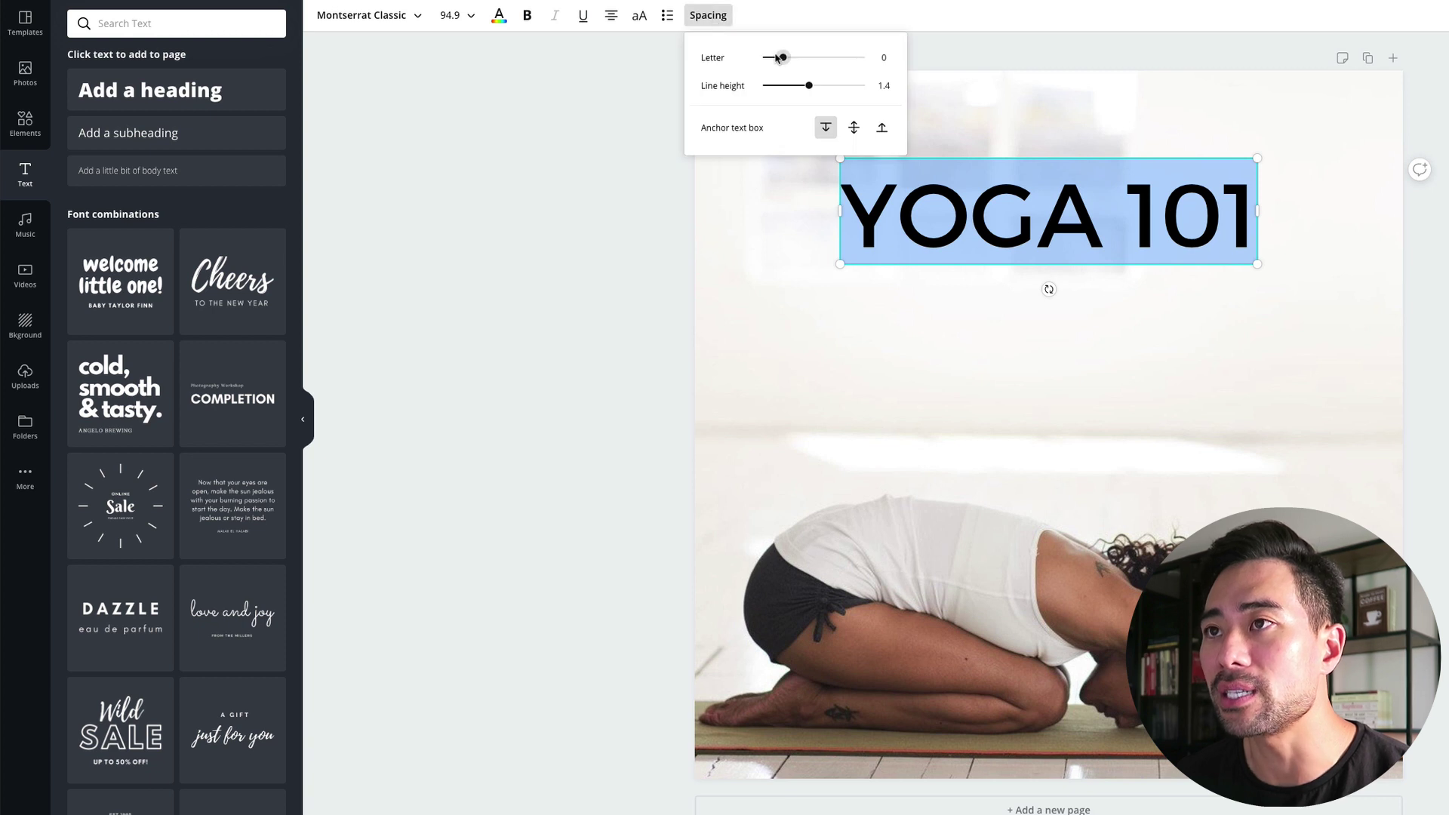
left_click_drag(785, 59, 795, 60)
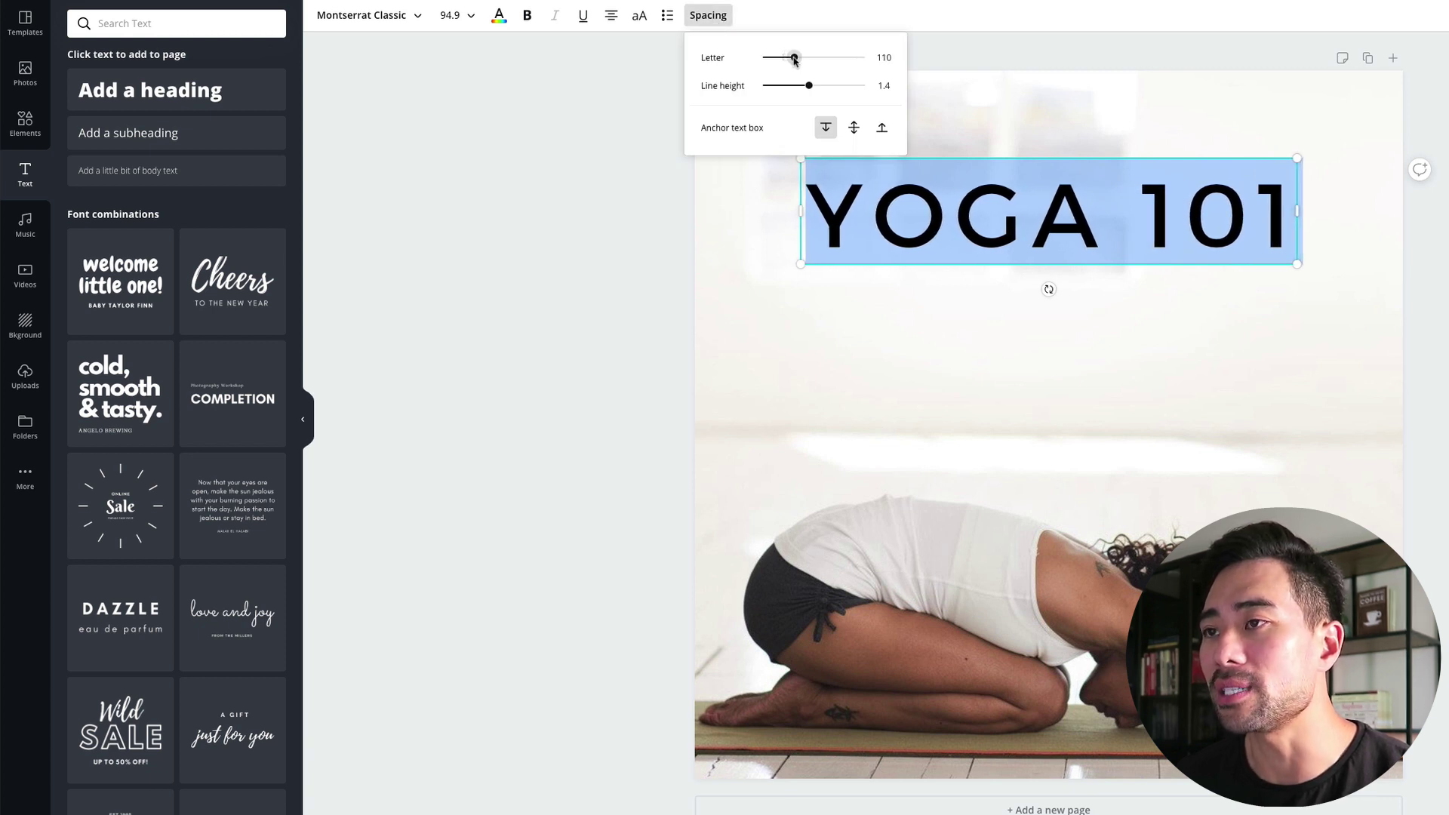
key("Escape")
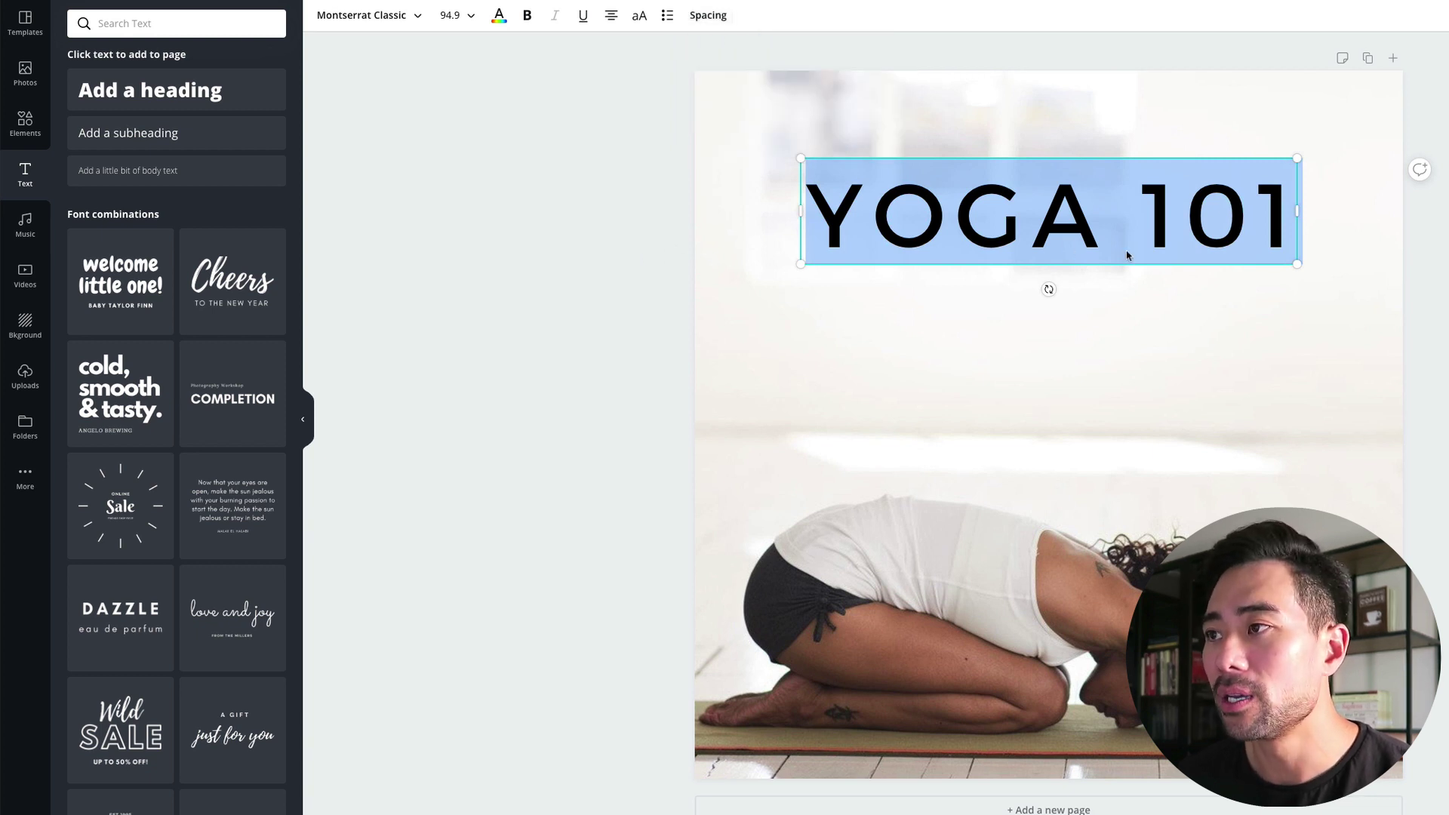
left_click(1441, 285)
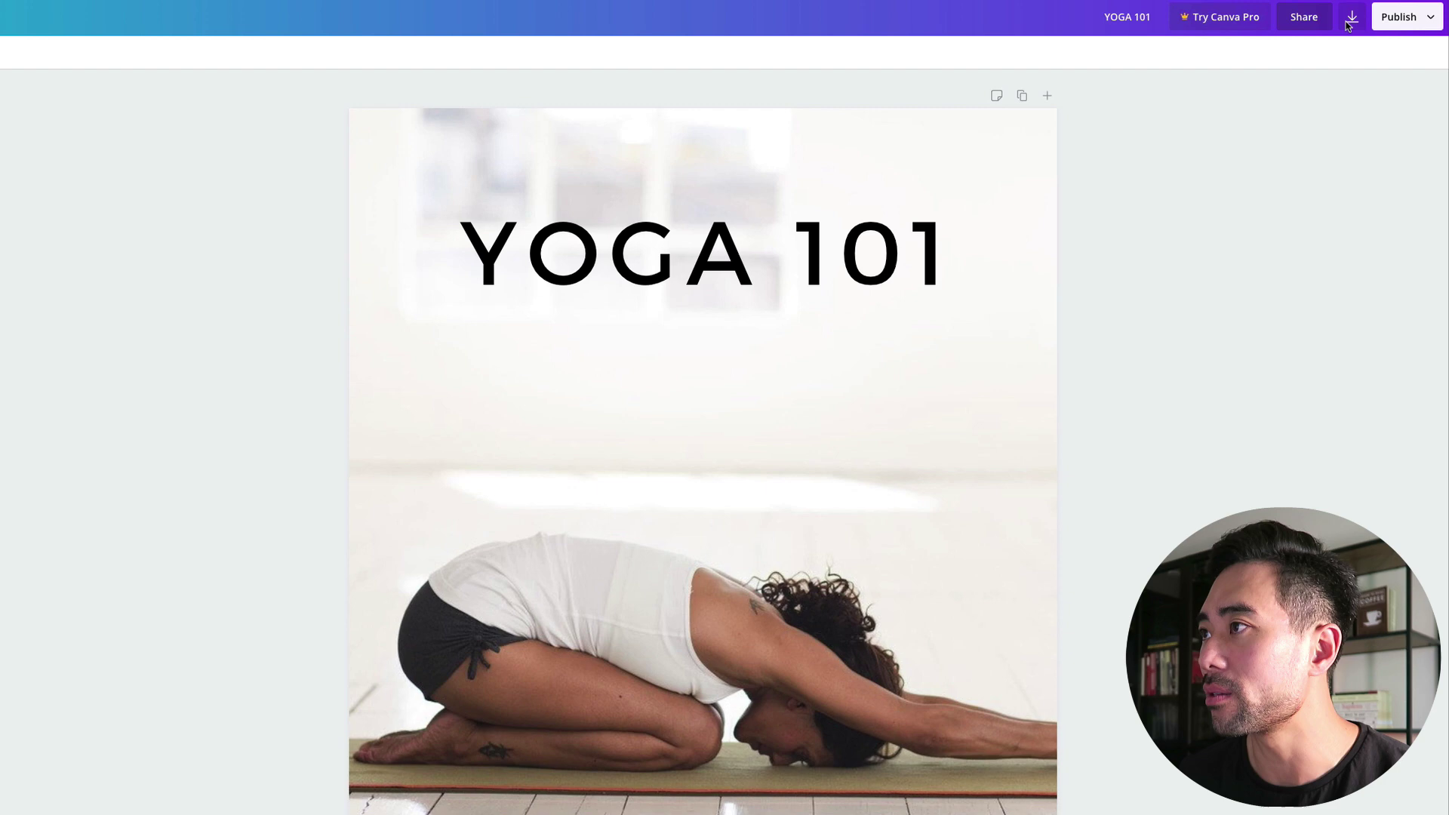
Download the square YOGA 101 design as a JPG.
left_click(1352, 17)
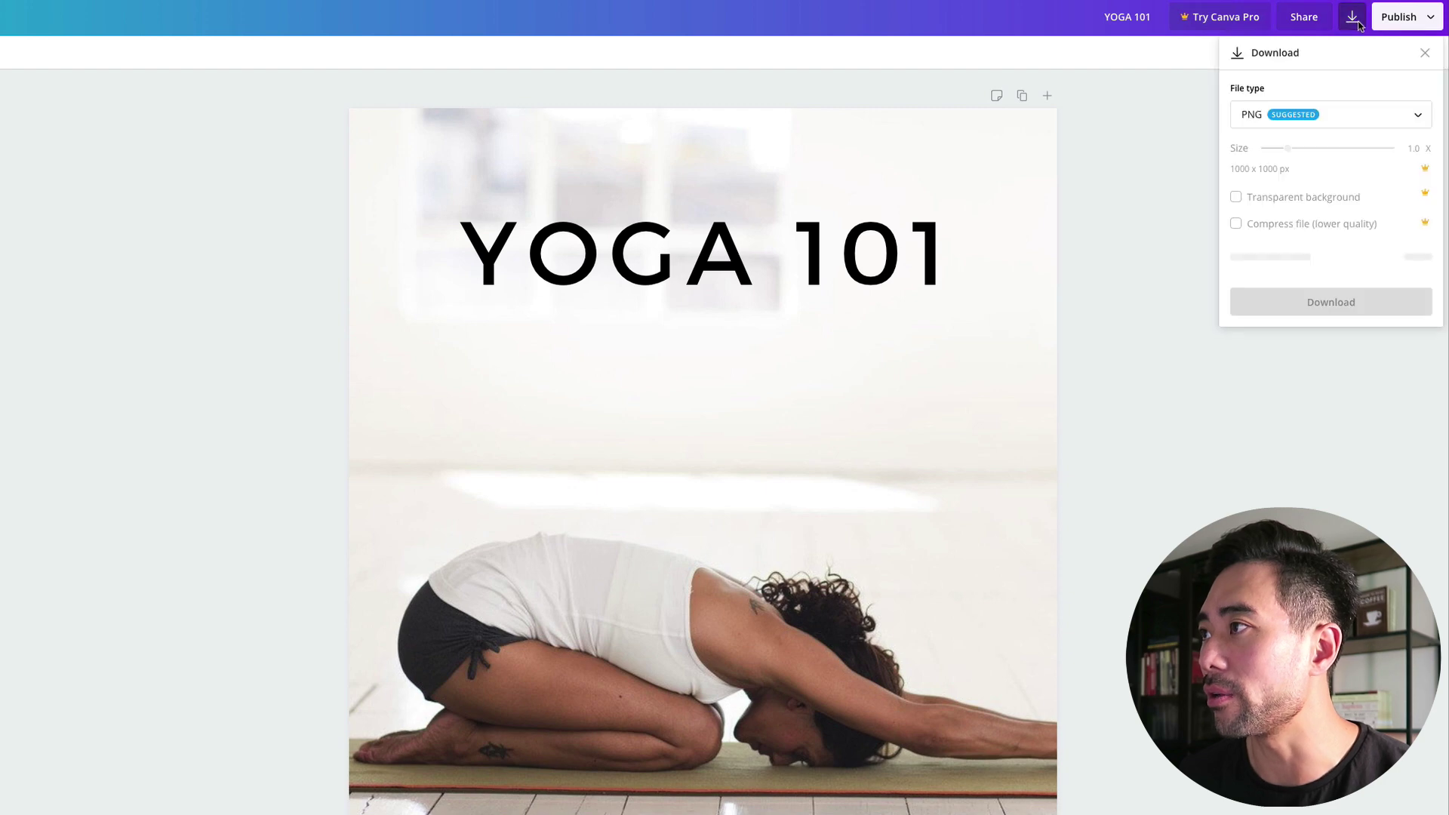
left_click(1309, 111)
left_click(1265, 162)
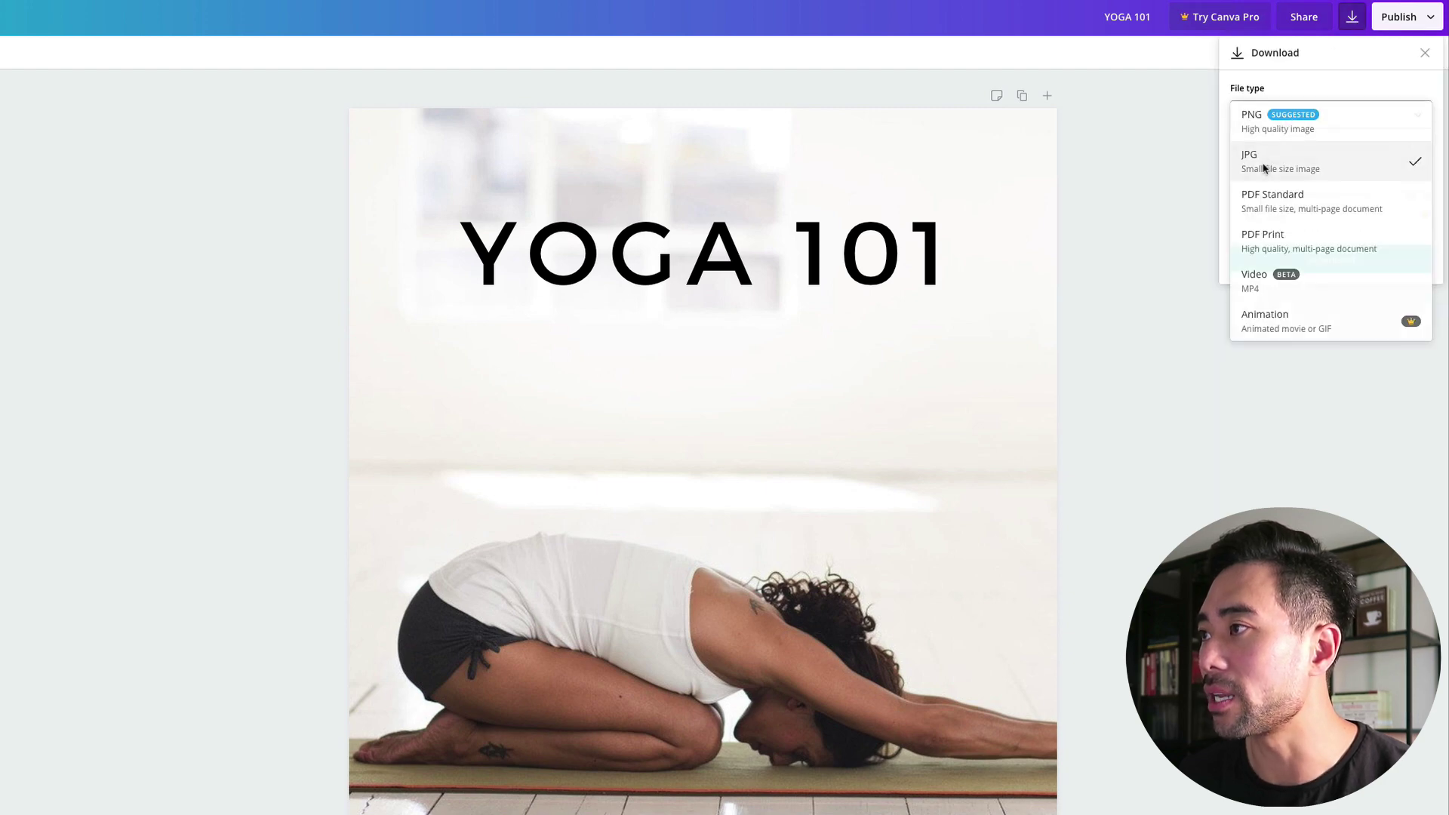
left_click(1310, 260)
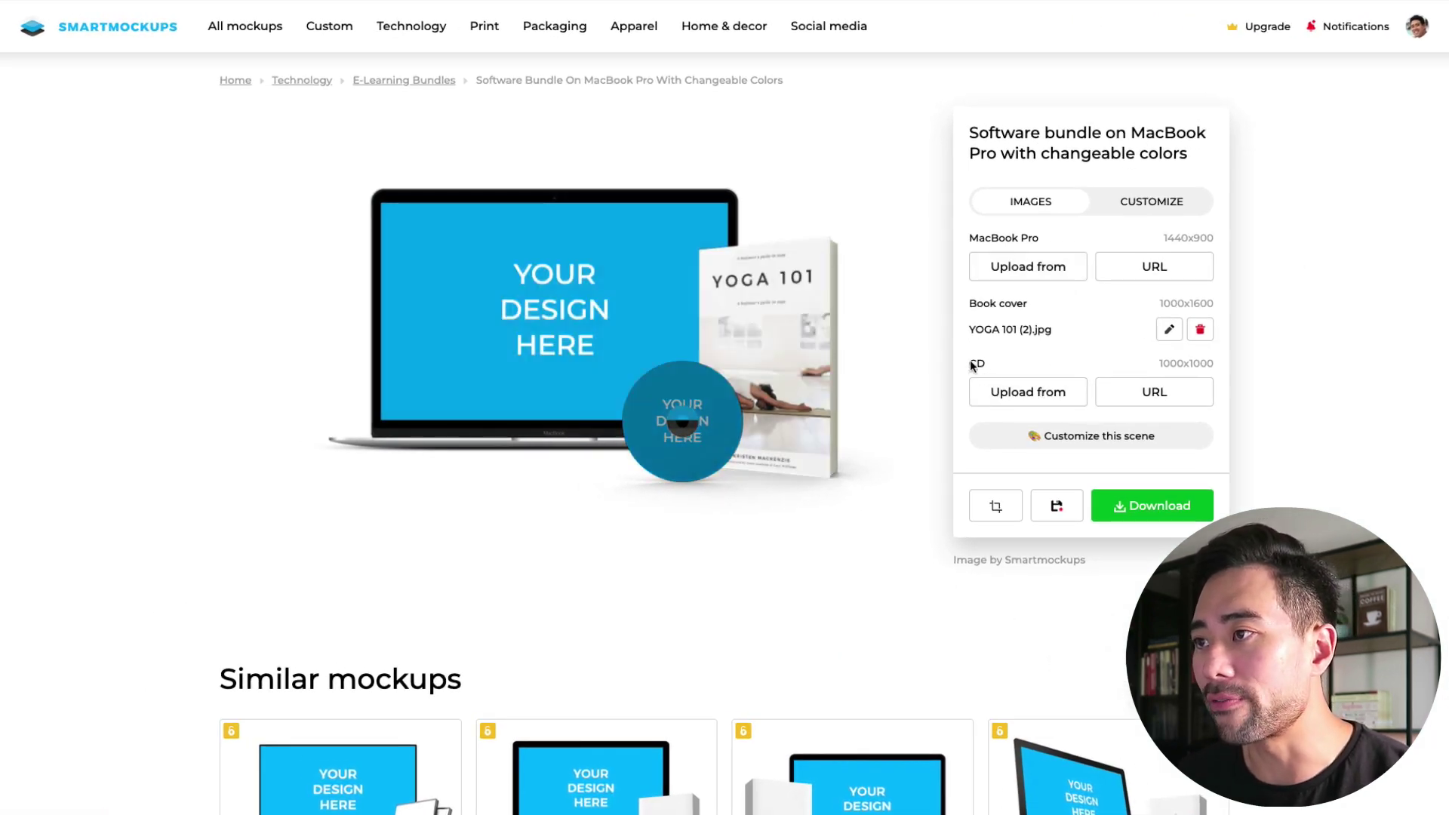
In Smartmockups, upload the square YOGA 101 image as the mockup's CD artwork and apply the crop.
left_click(1001, 397)
left_click(1048, 344)
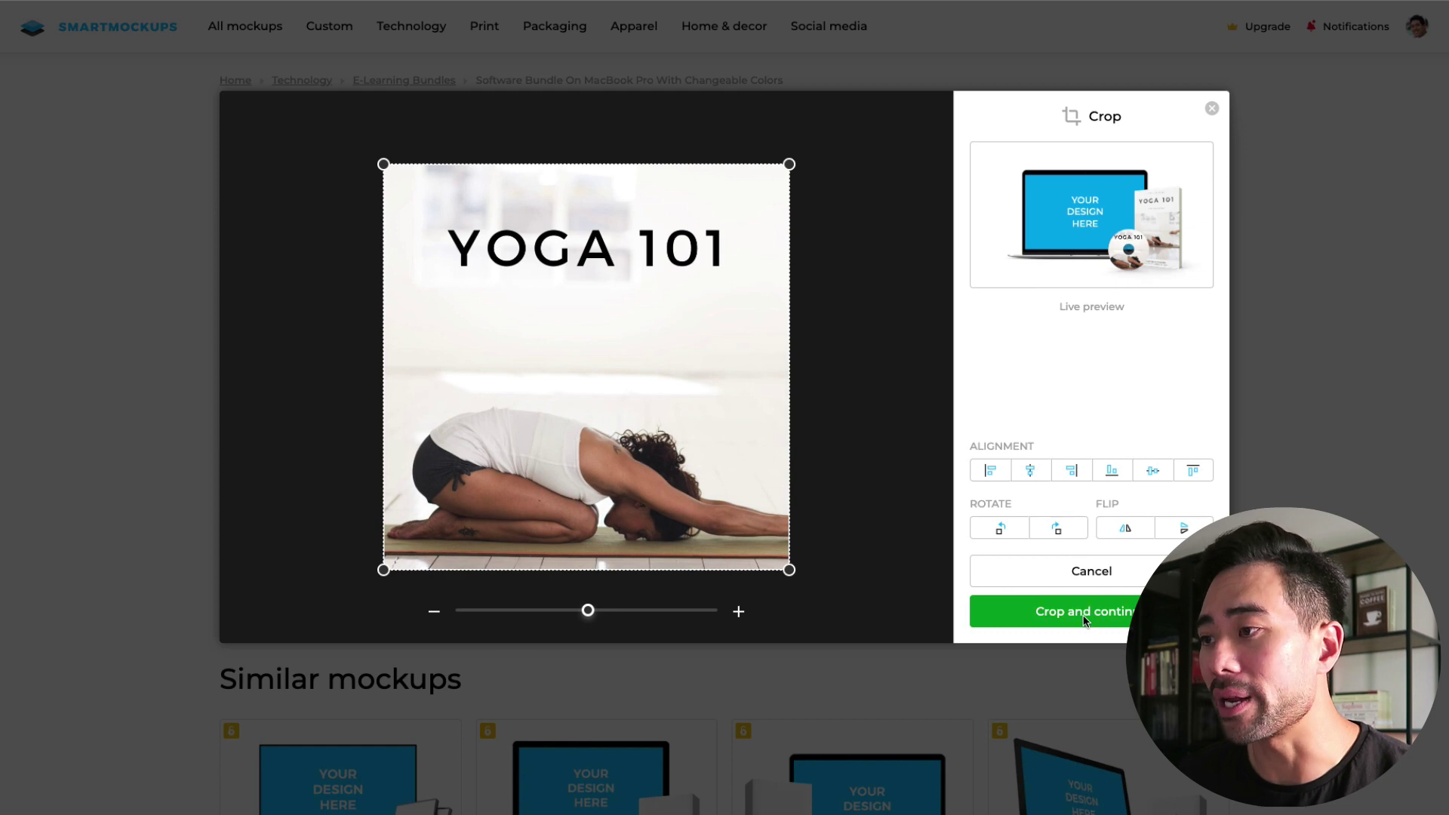
left_click(1084, 618)
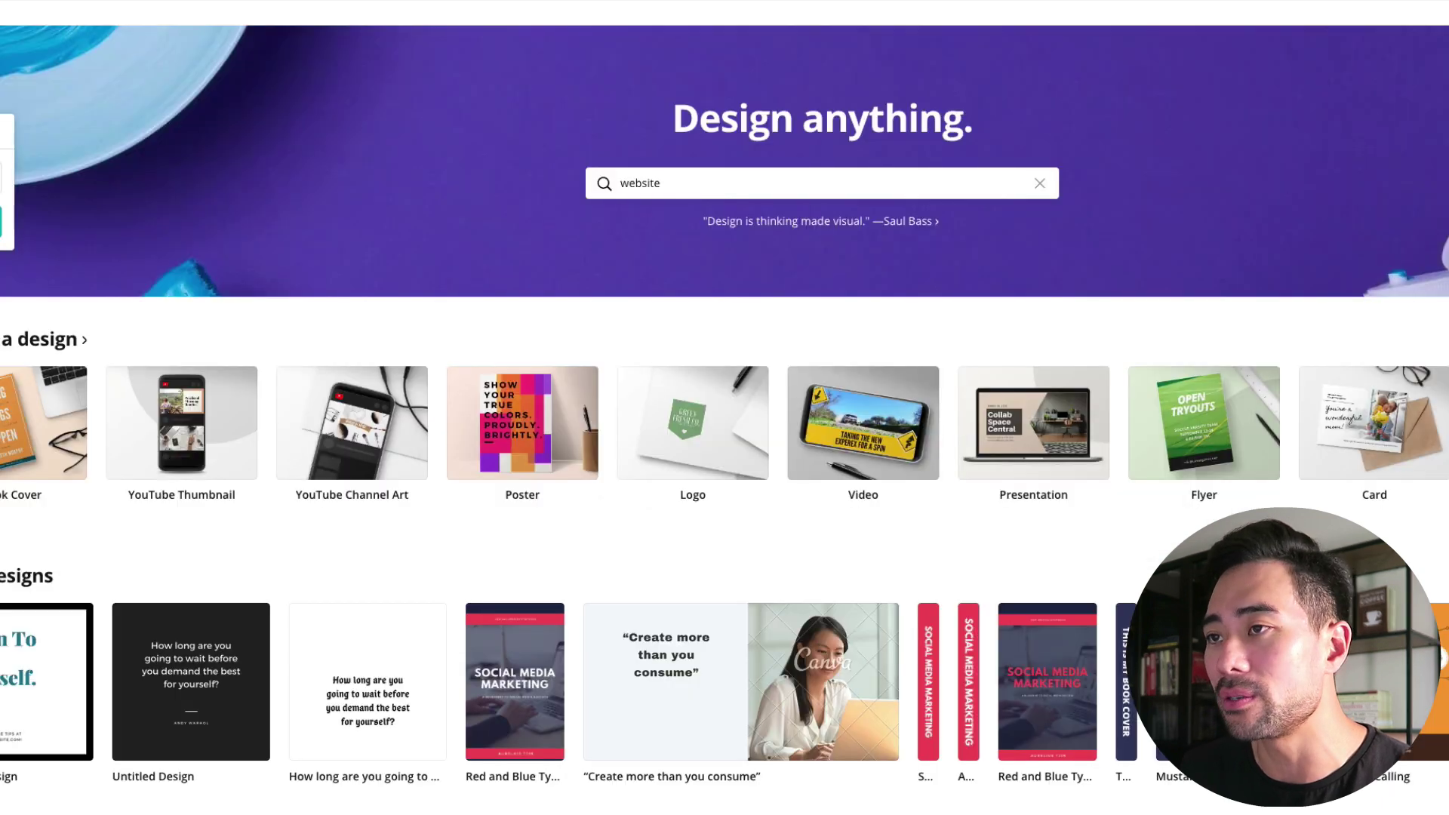
Switch to Canva and create a new custom design of 1440 x 900 px.
type("440")
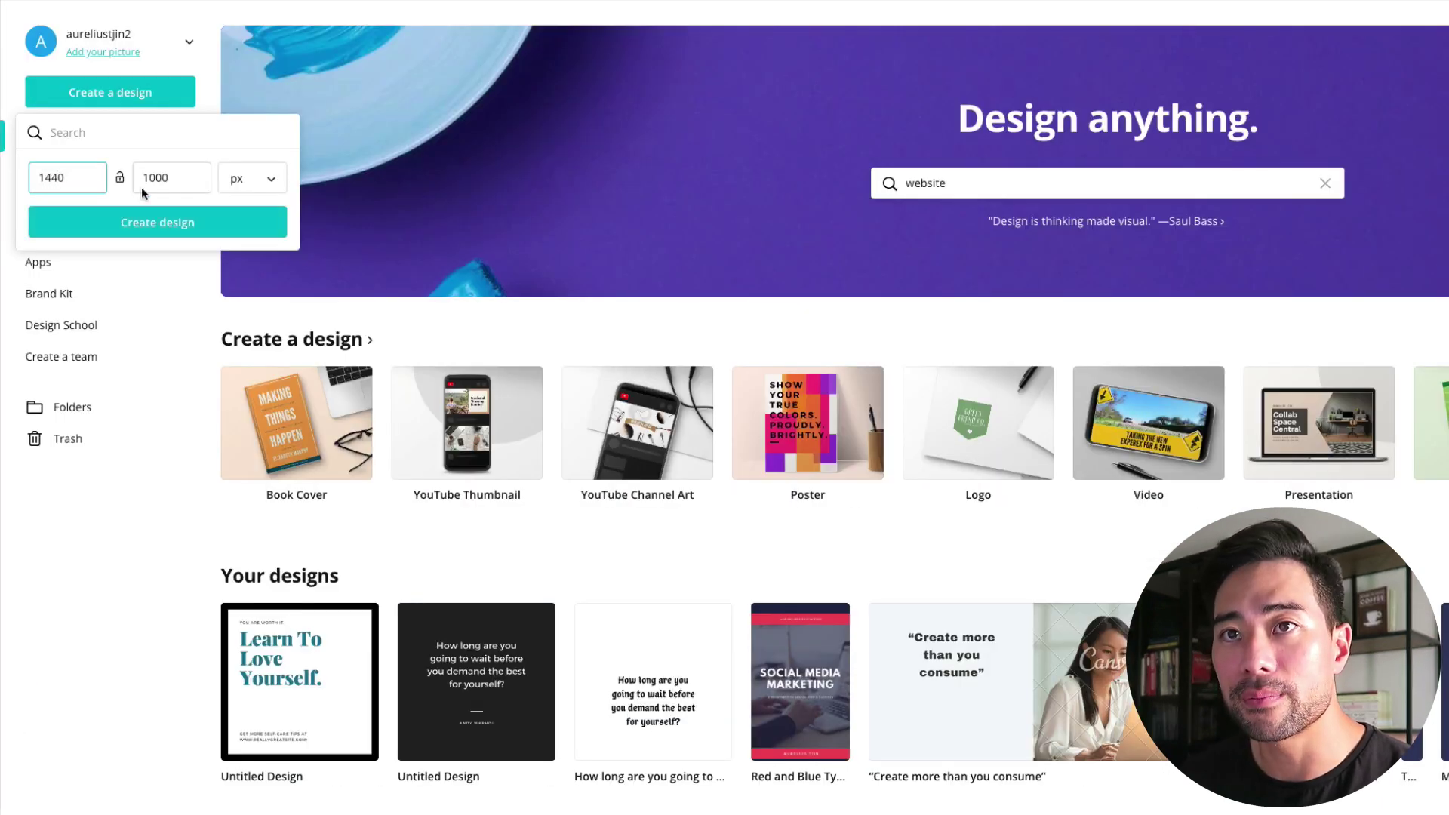
double_click(142, 188)
type("900")
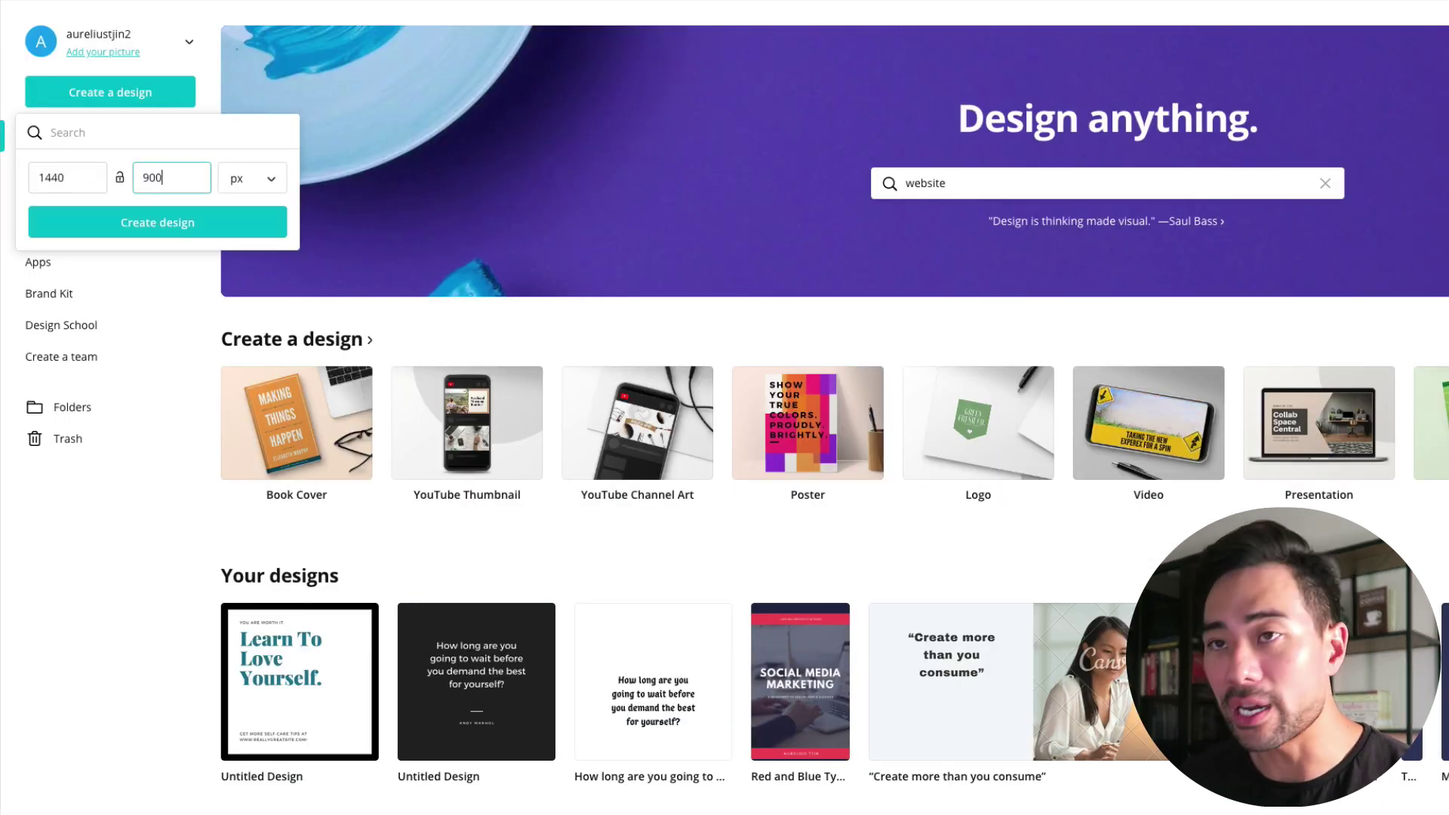
left_click(152, 224)
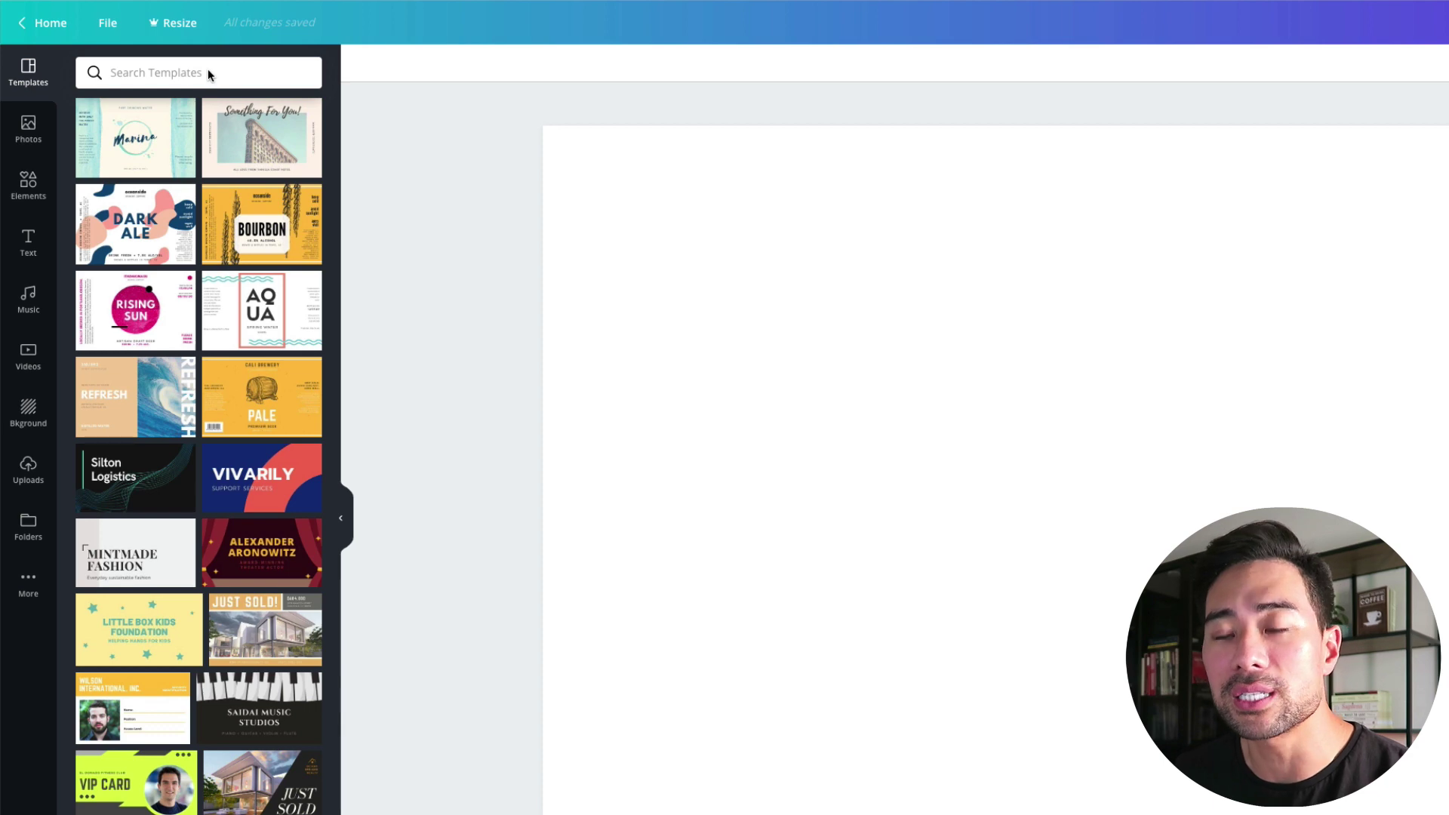
Add the recently used photo of the woman stretching on a yoga mat and enlarge it to fill the whole page.
left_click(26, 130)
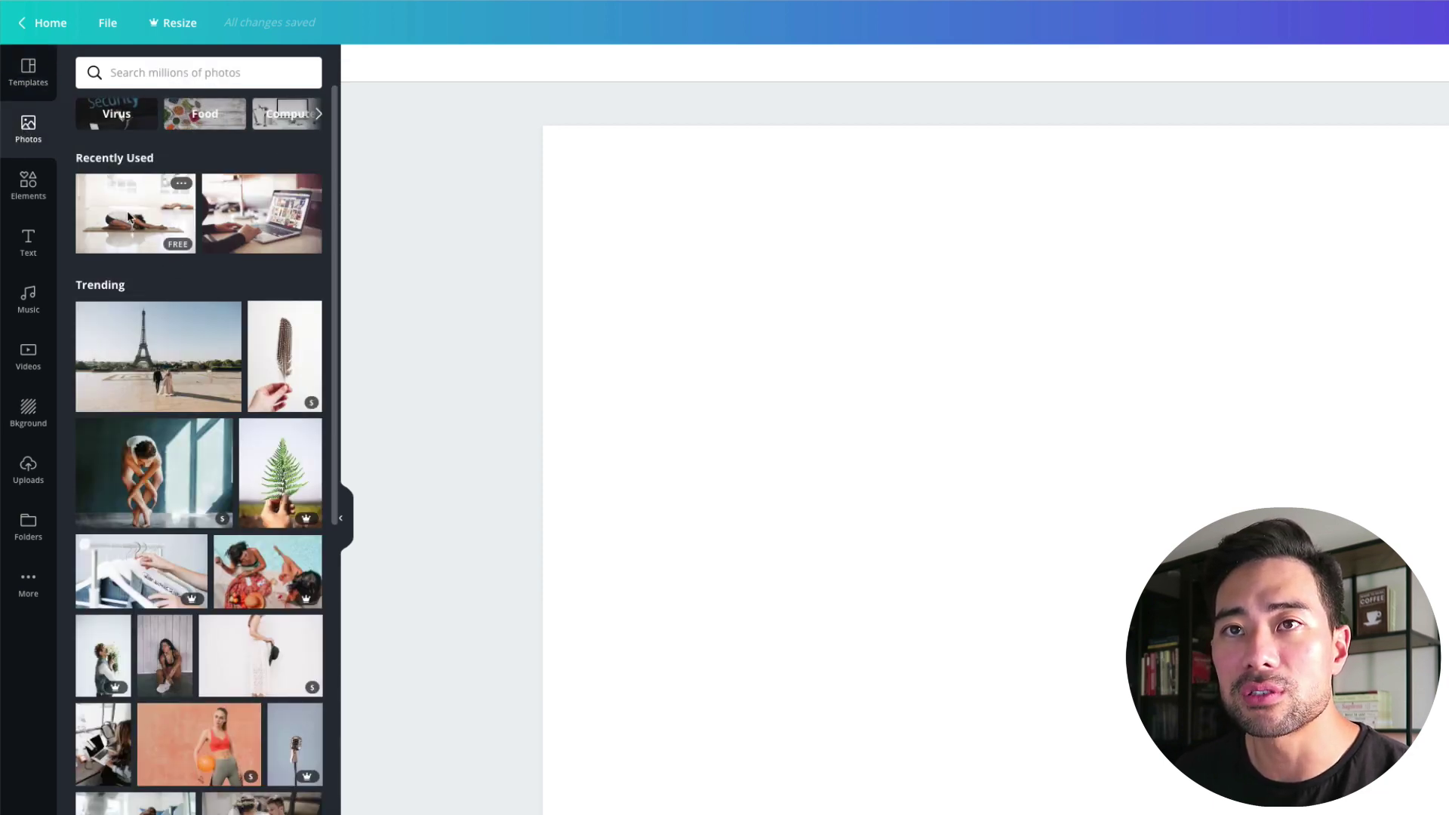
left_click(128, 217)
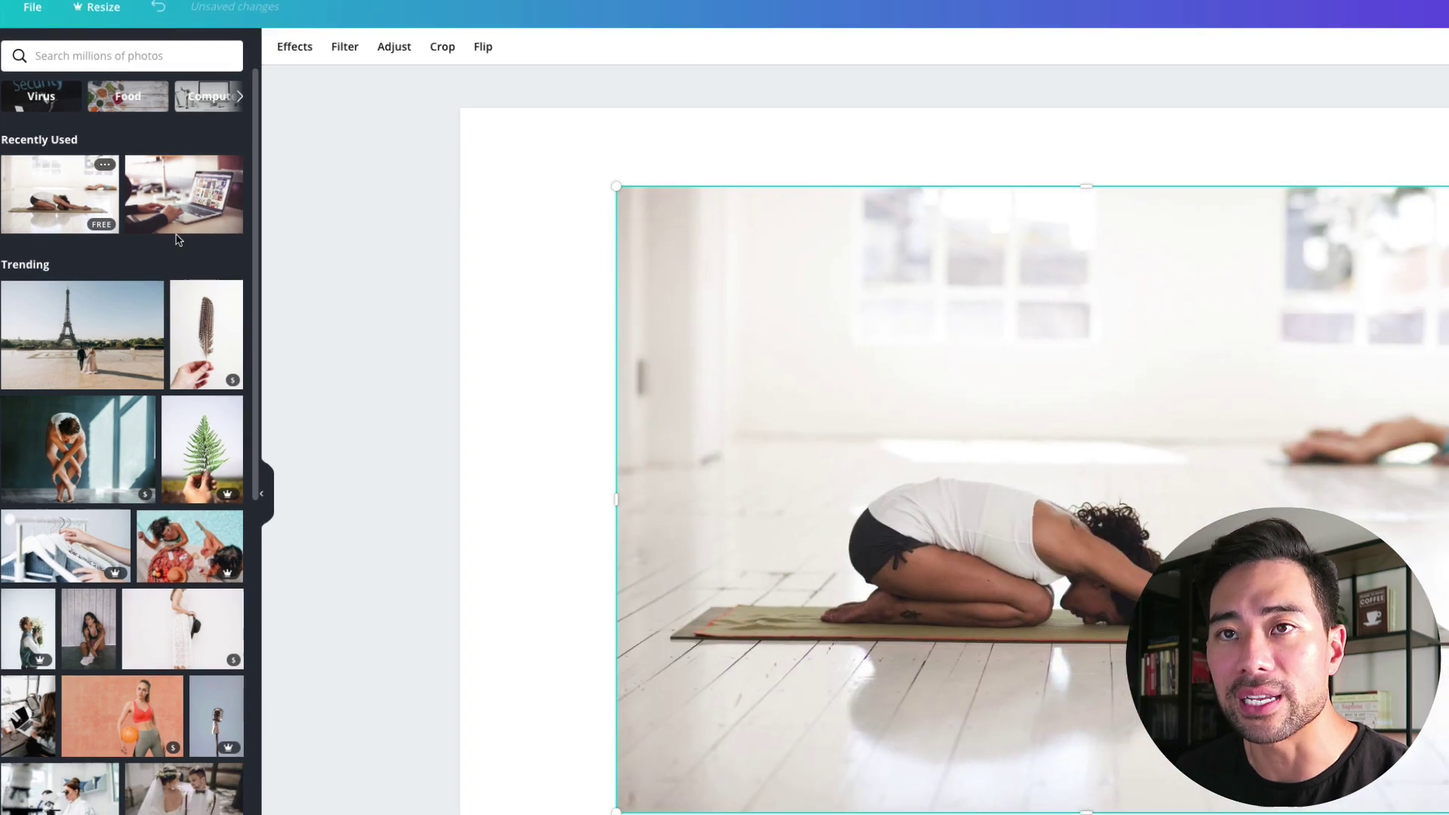
left_click_drag(1218, 531, 1059, 457)
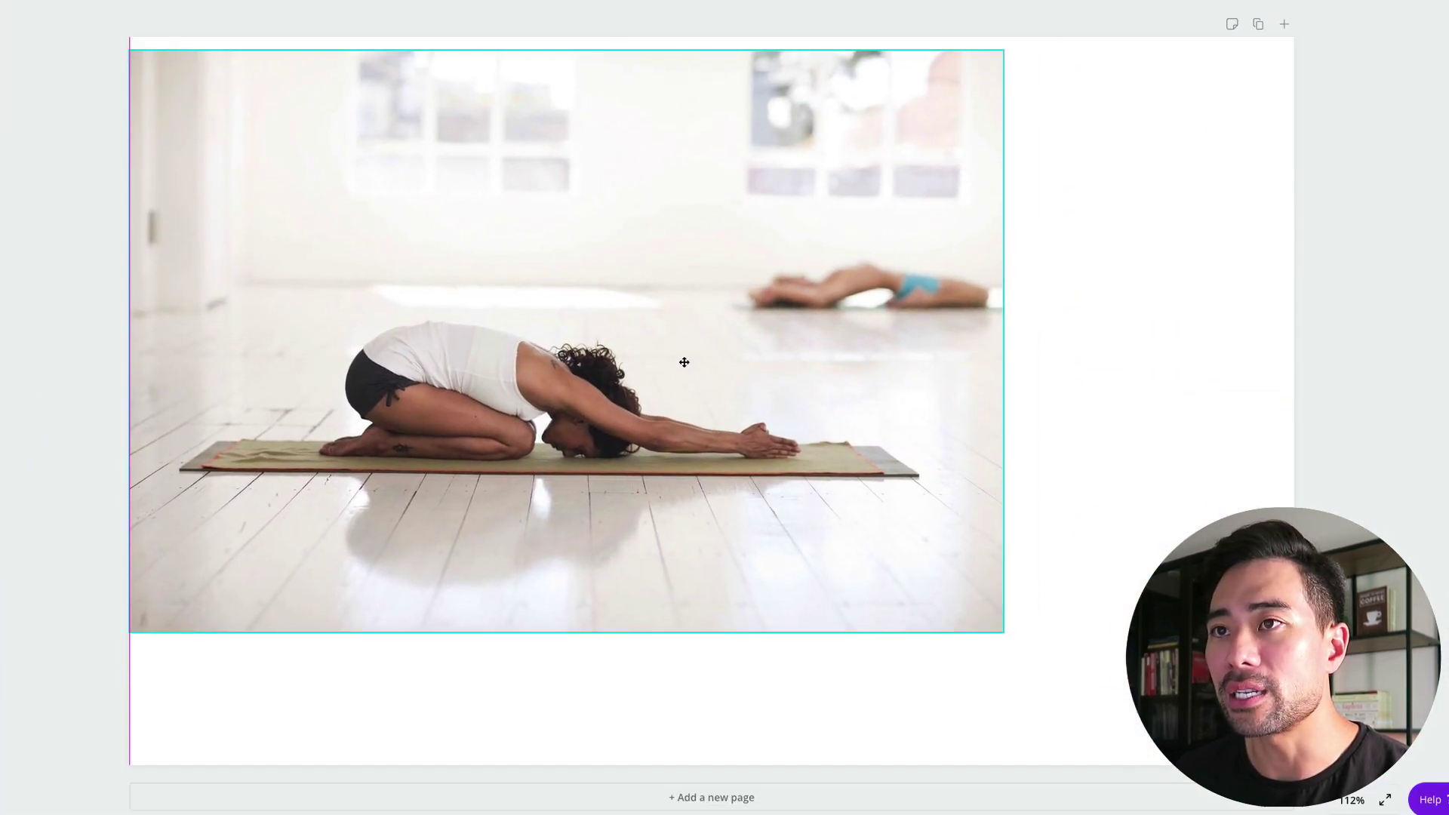
left_click_drag(684, 362, 684, 349)
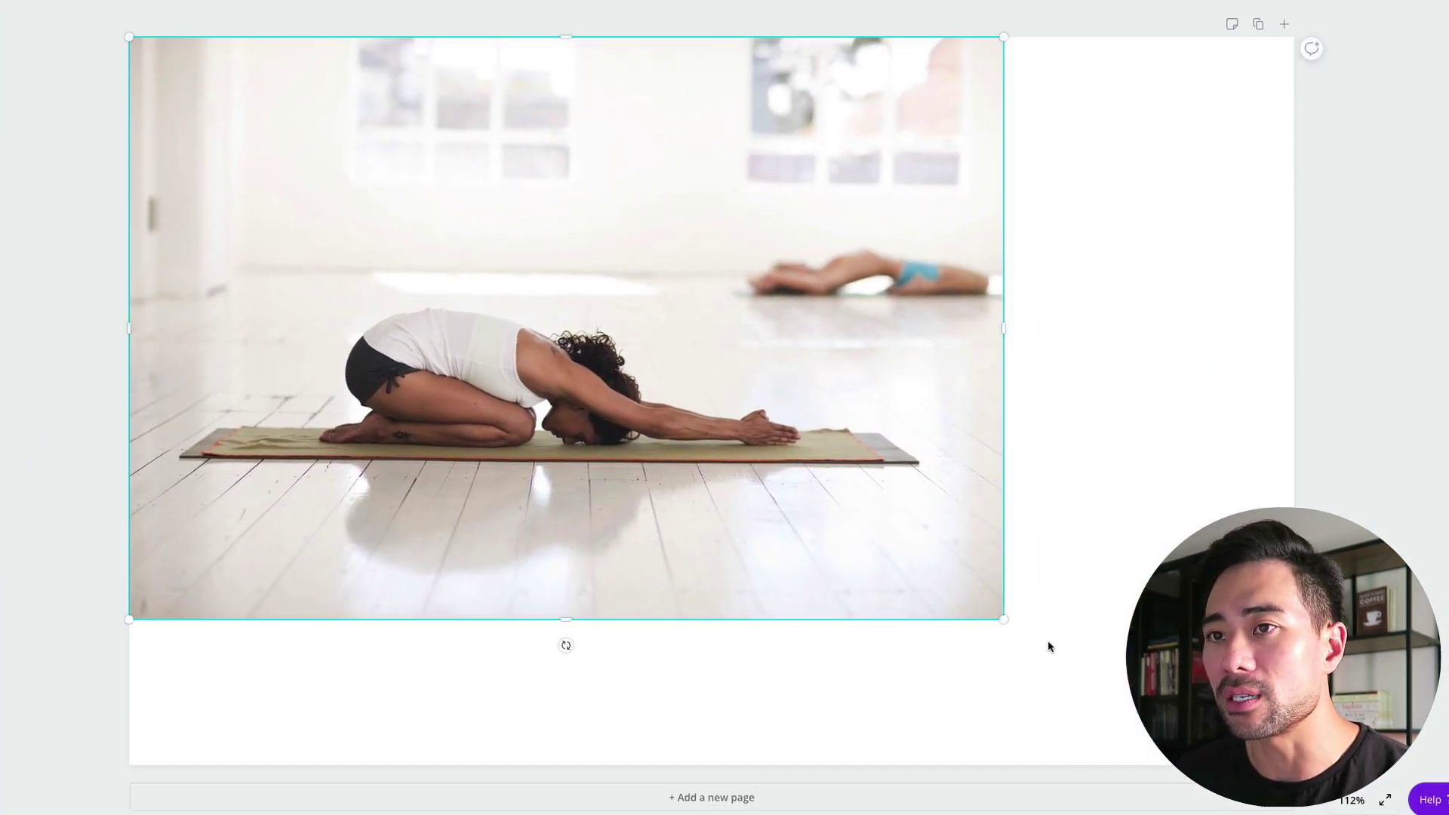
left_click_drag(1004, 620, 1295, 813)
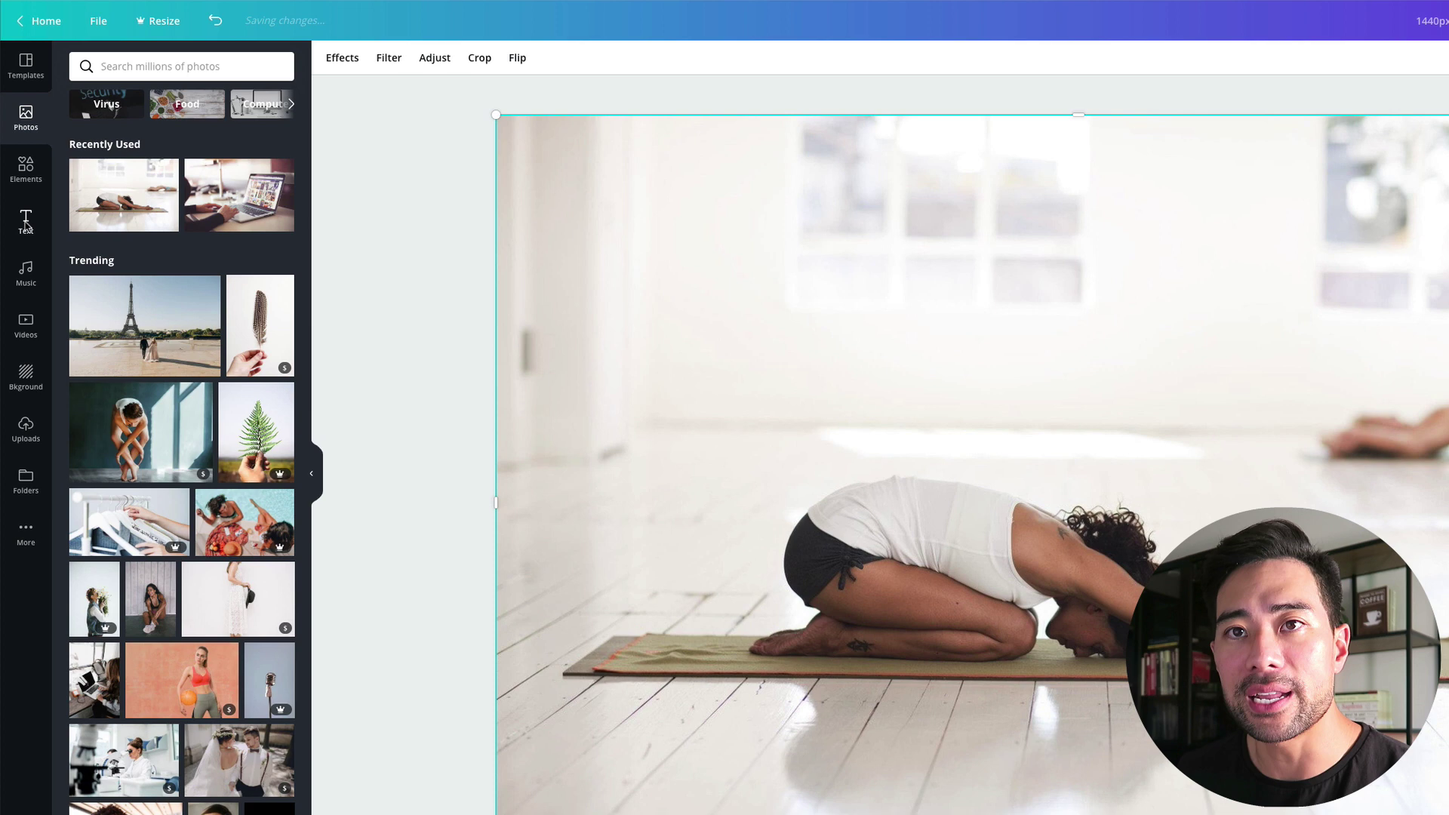
Add a heading to the page with the text YOGA 101.
left_click(25, 221)
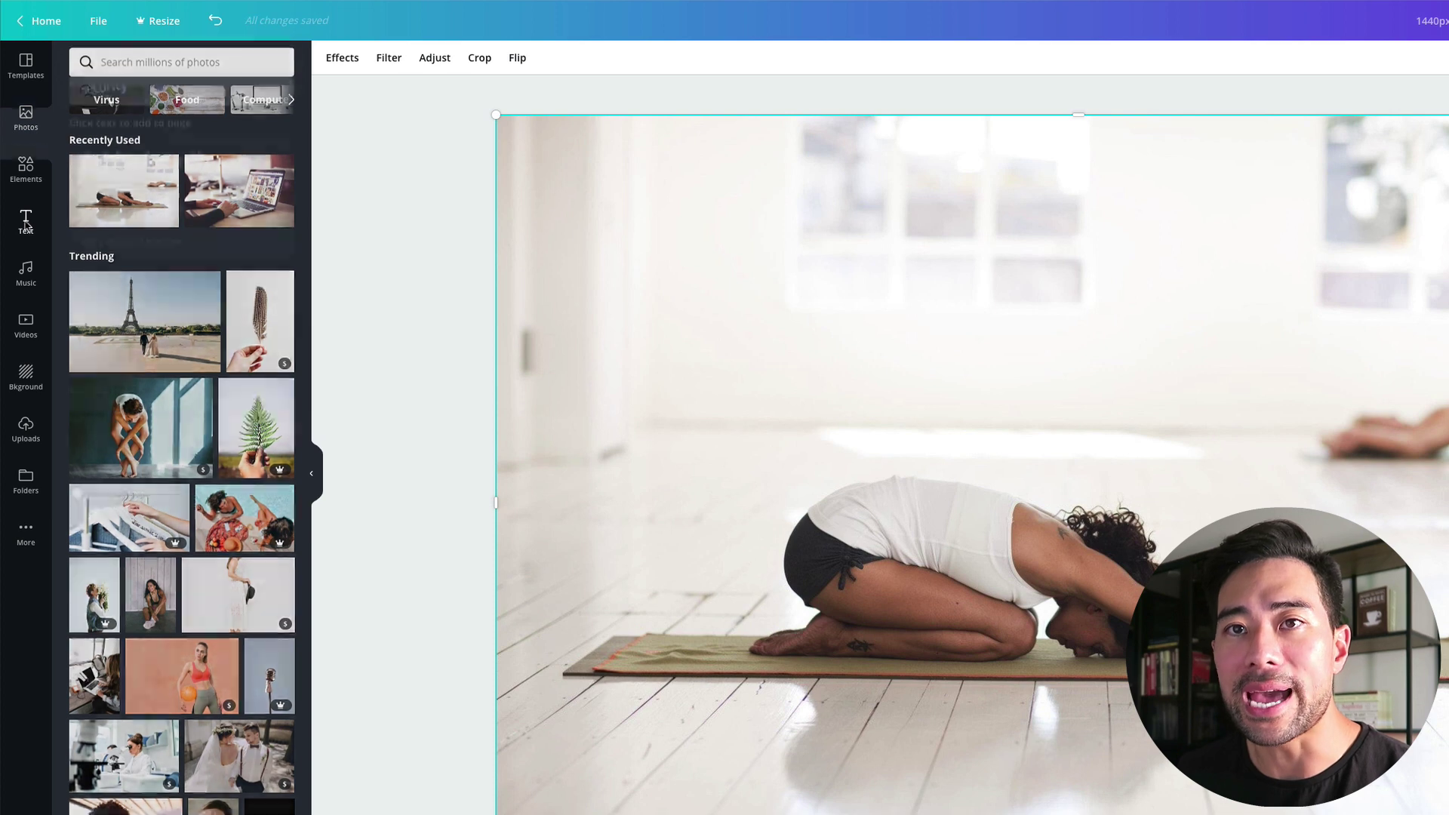
left_click(166, 130)
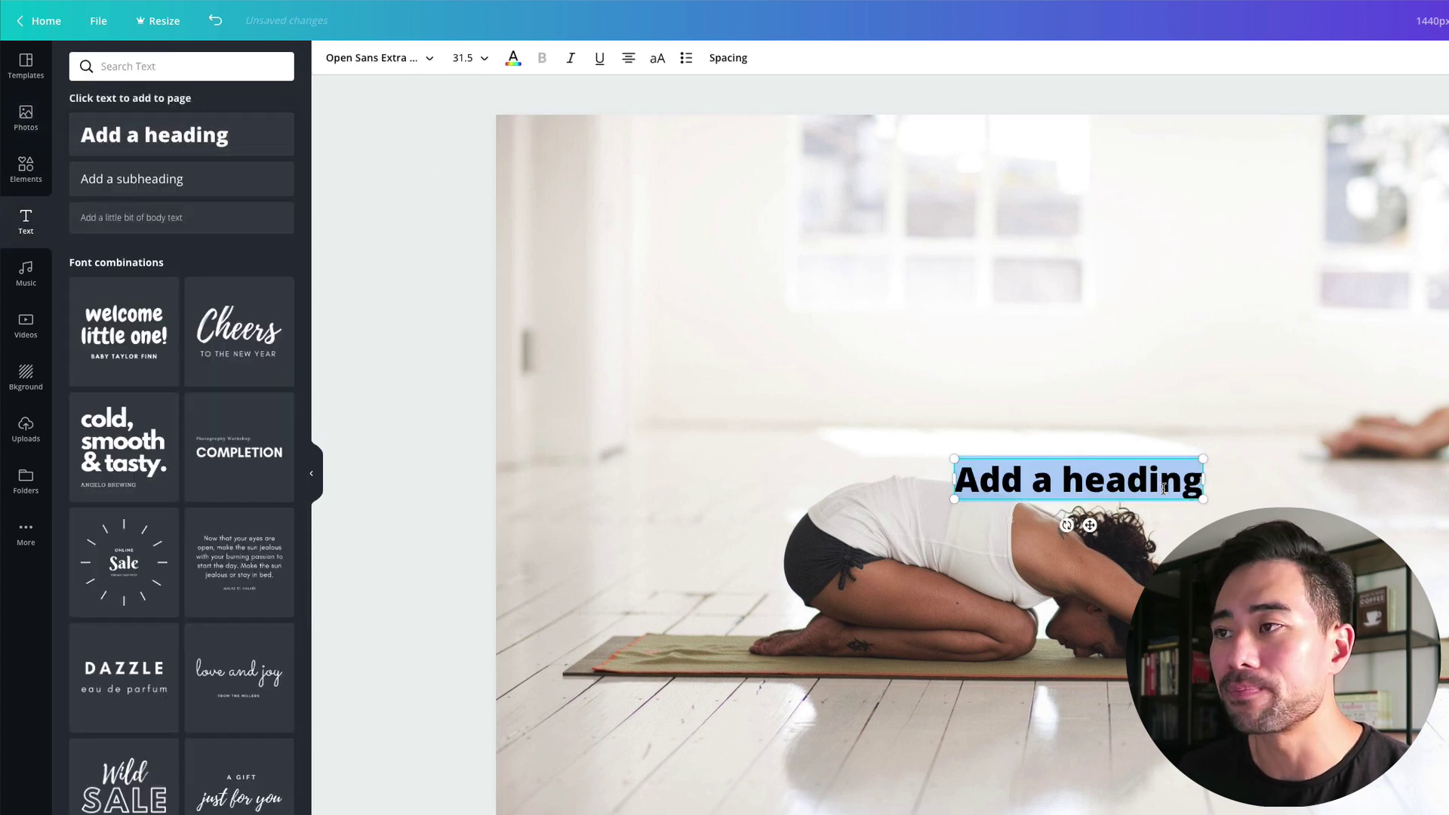
double_click(1152, 476)
key("ctrl+a")
type("YOGA")
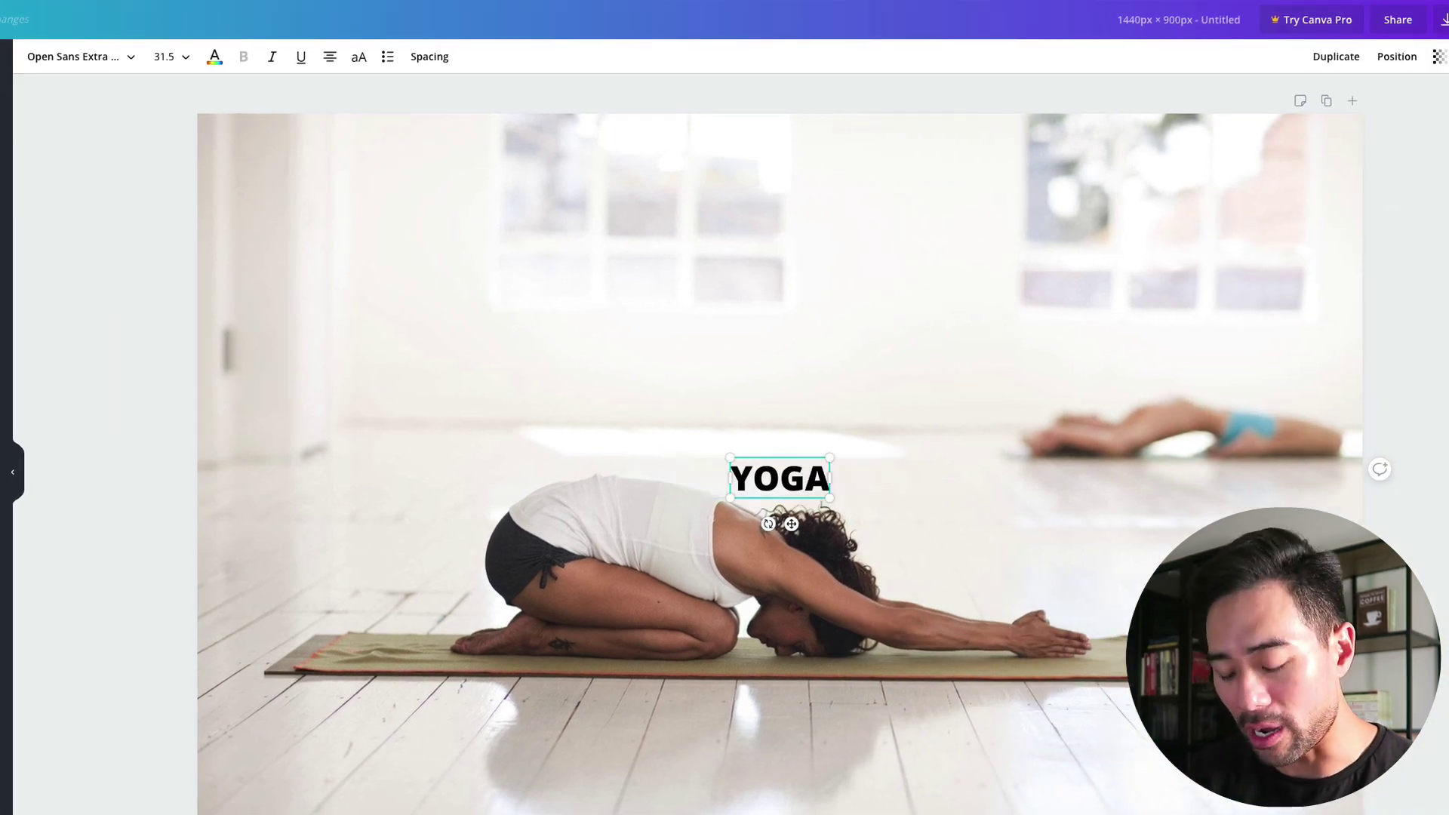
type(" 101")
left_click(930, 492)
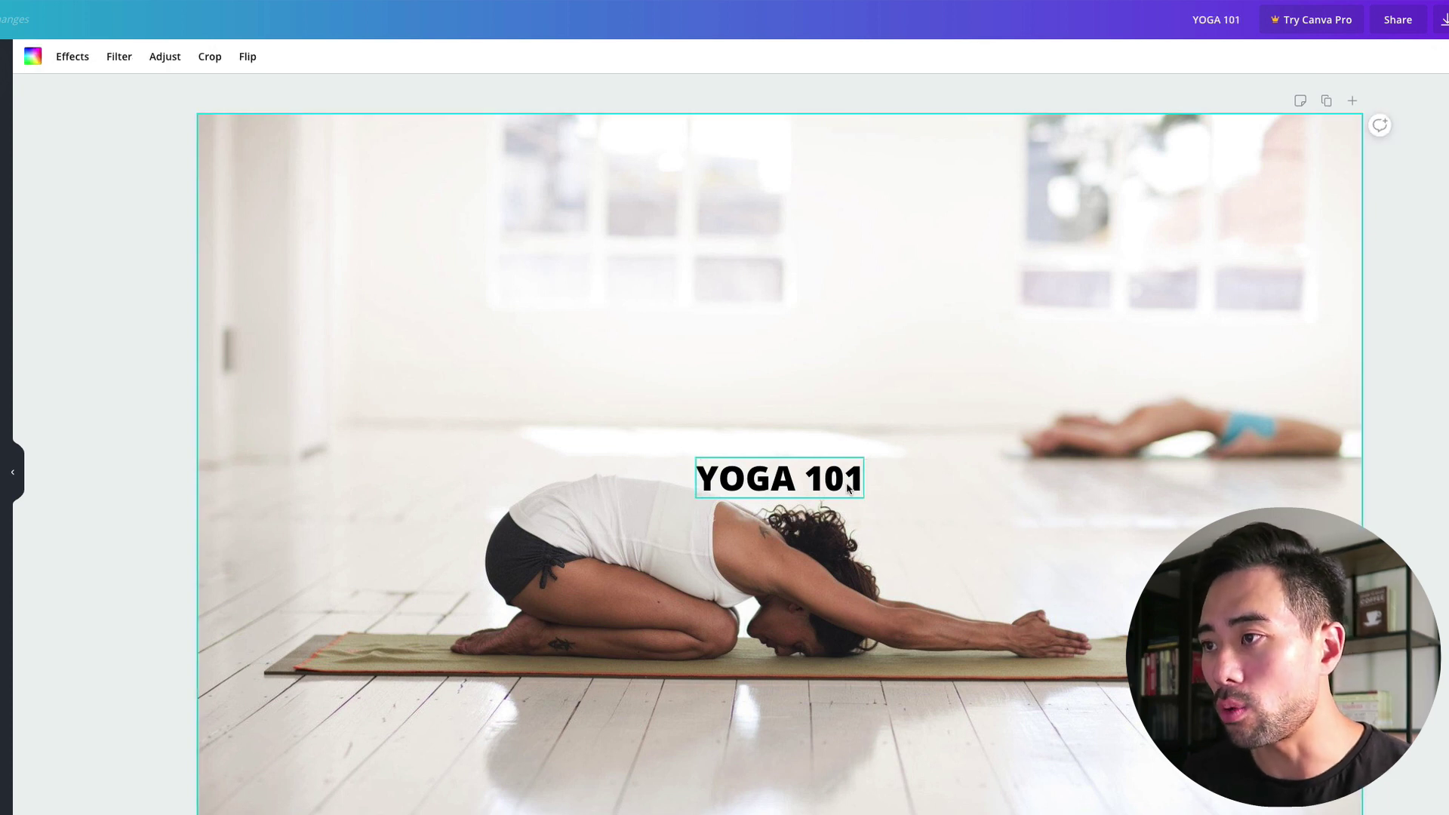
Enlarge the YOGA 101 heading to a font size of about 127 and centre it in the upper part of the photo.
left_click_drag(829, 481, 817, 277)
left_click_drag(815, 283, 1361, 487)
left_click_drag(1116, 362, 858, 314)
Change the font of the YOGA 101 heading to Montserrat Classic.
double_click(858, 314)
key("ctrl+a")
left_click(79, 57)
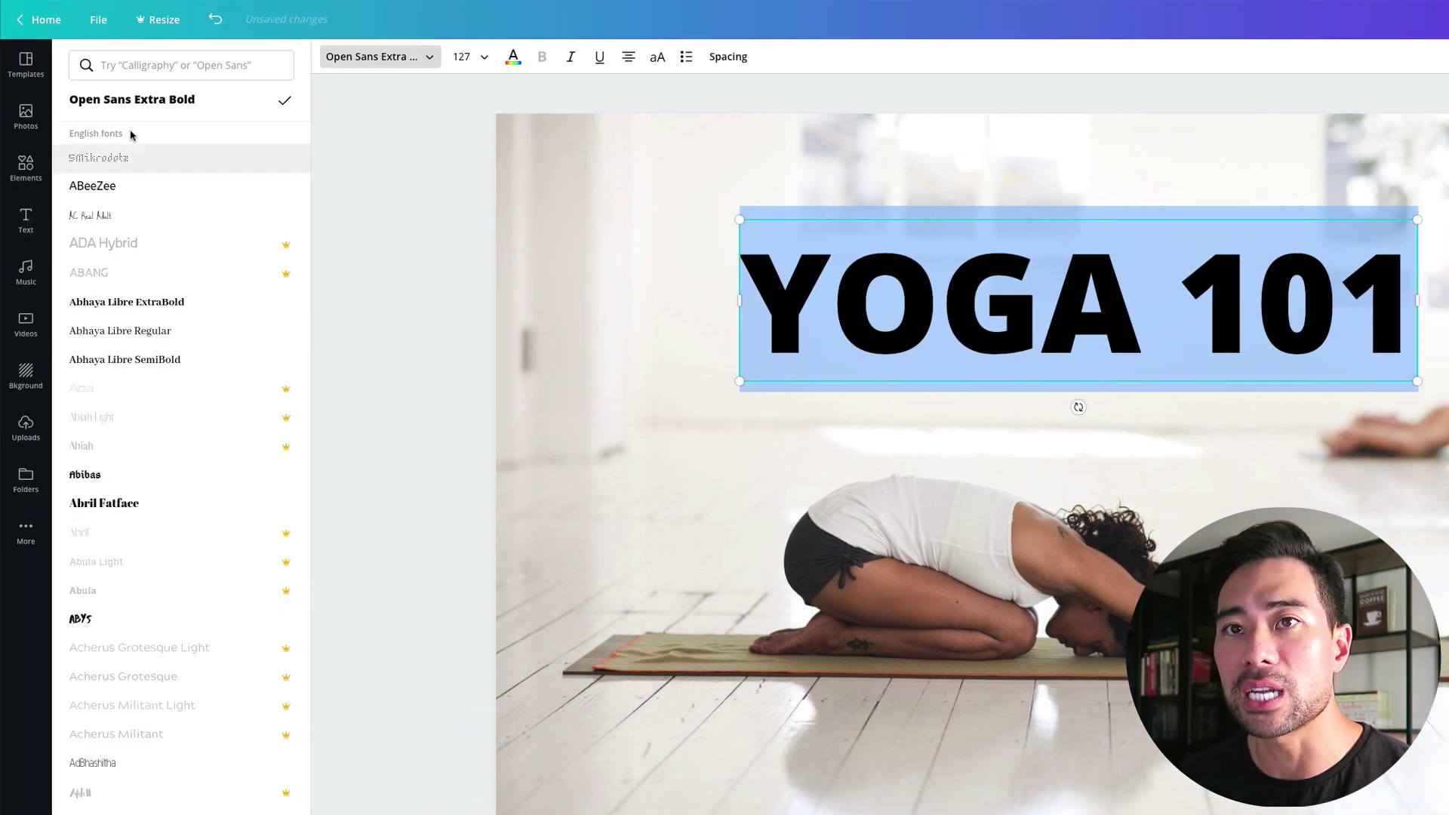
left_click(146, 64)
type("most")
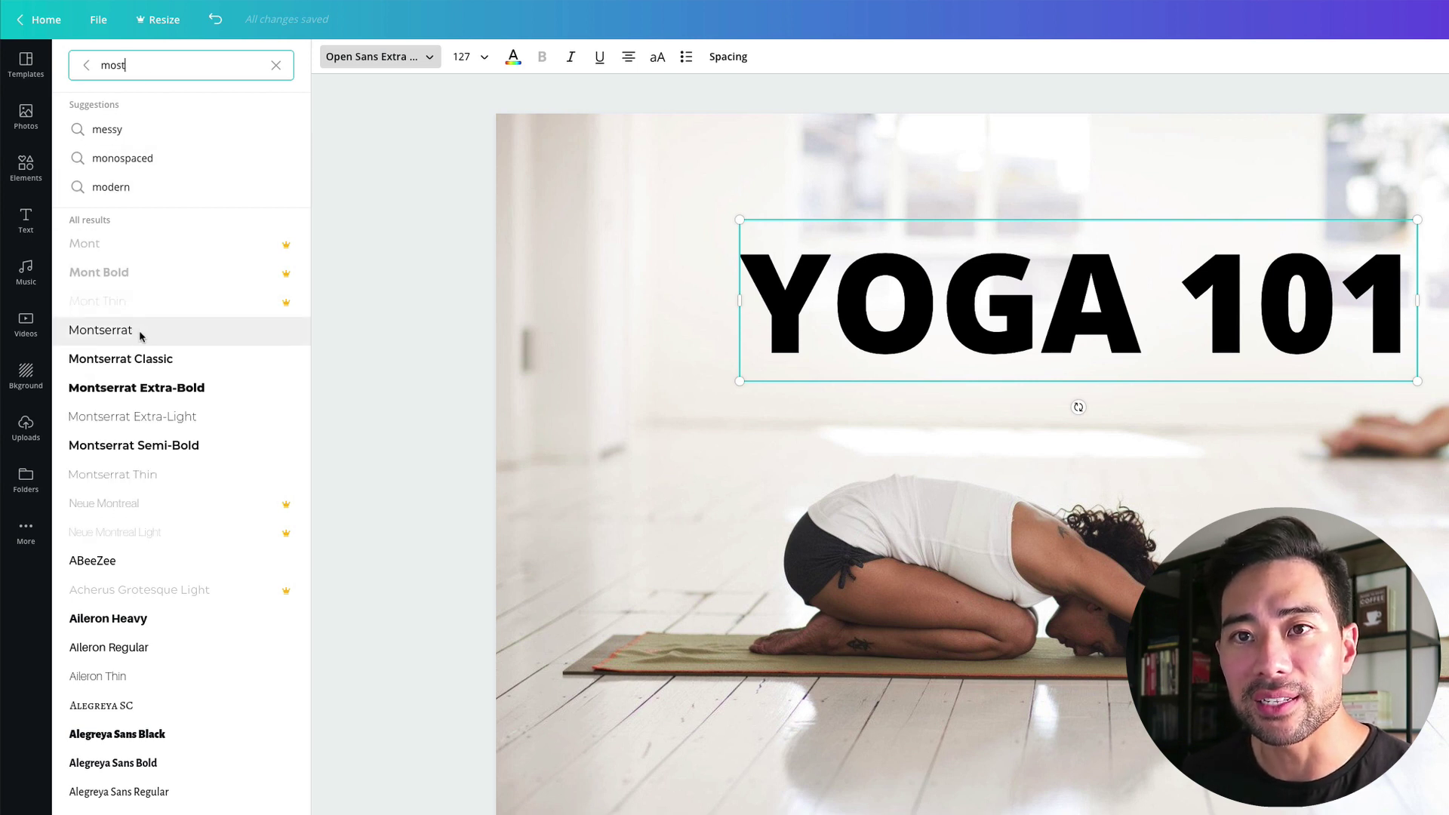
left_click(166, 364)
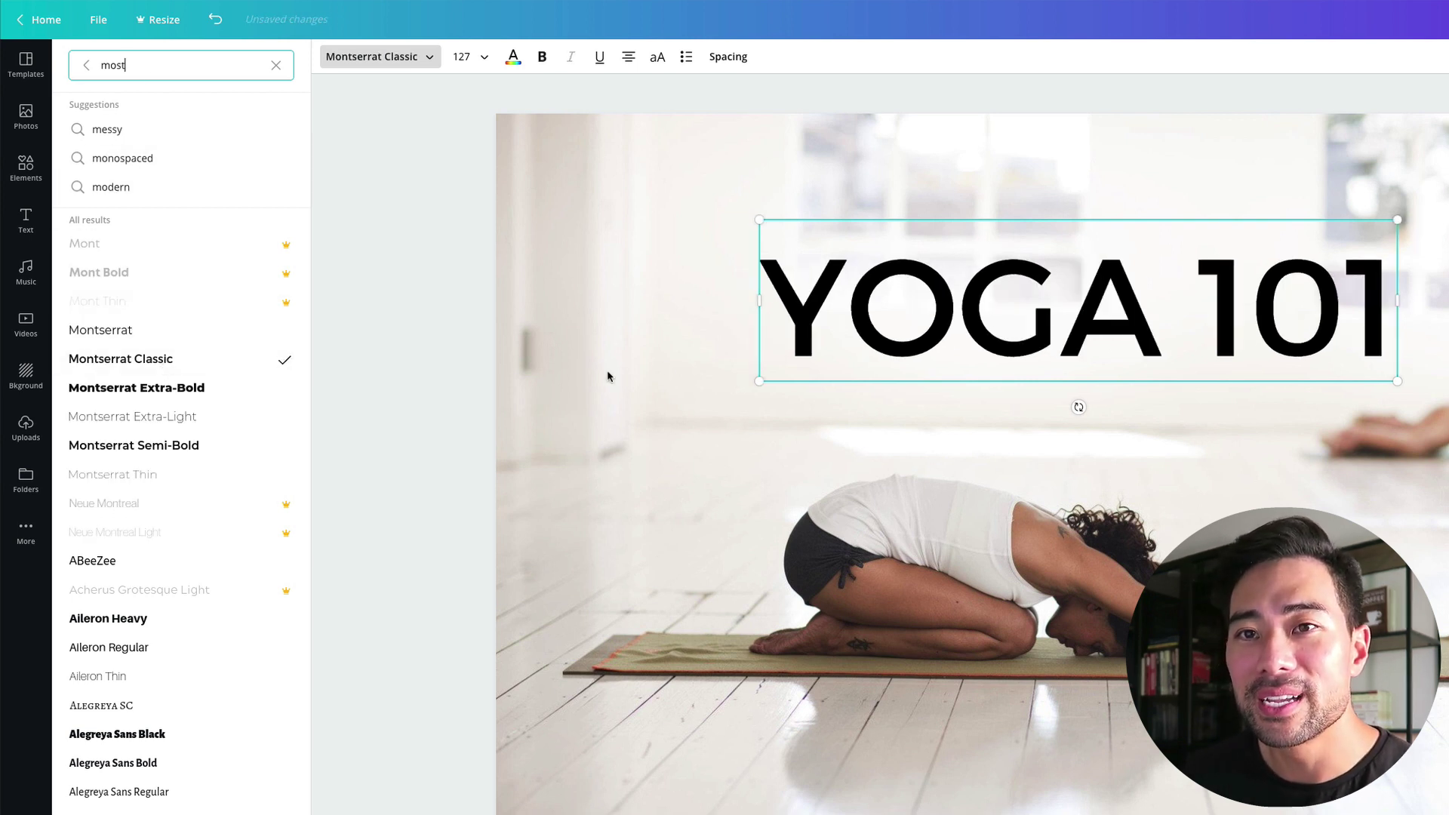
Set the letter spacing of the YOGA 101 heading to 163.
double_click(1176, 315)
key("ctrl+a")
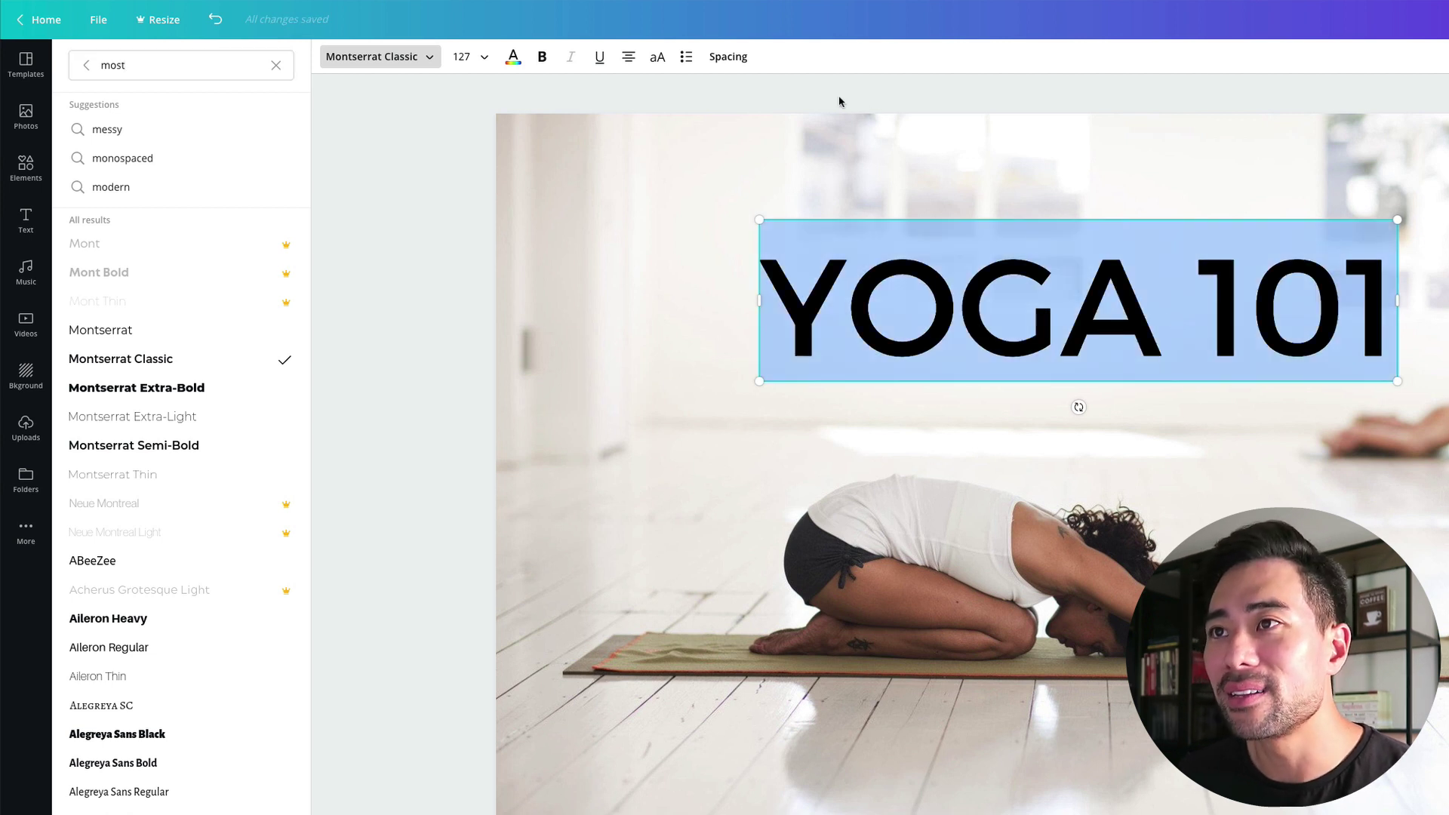
left_click(729, 57)
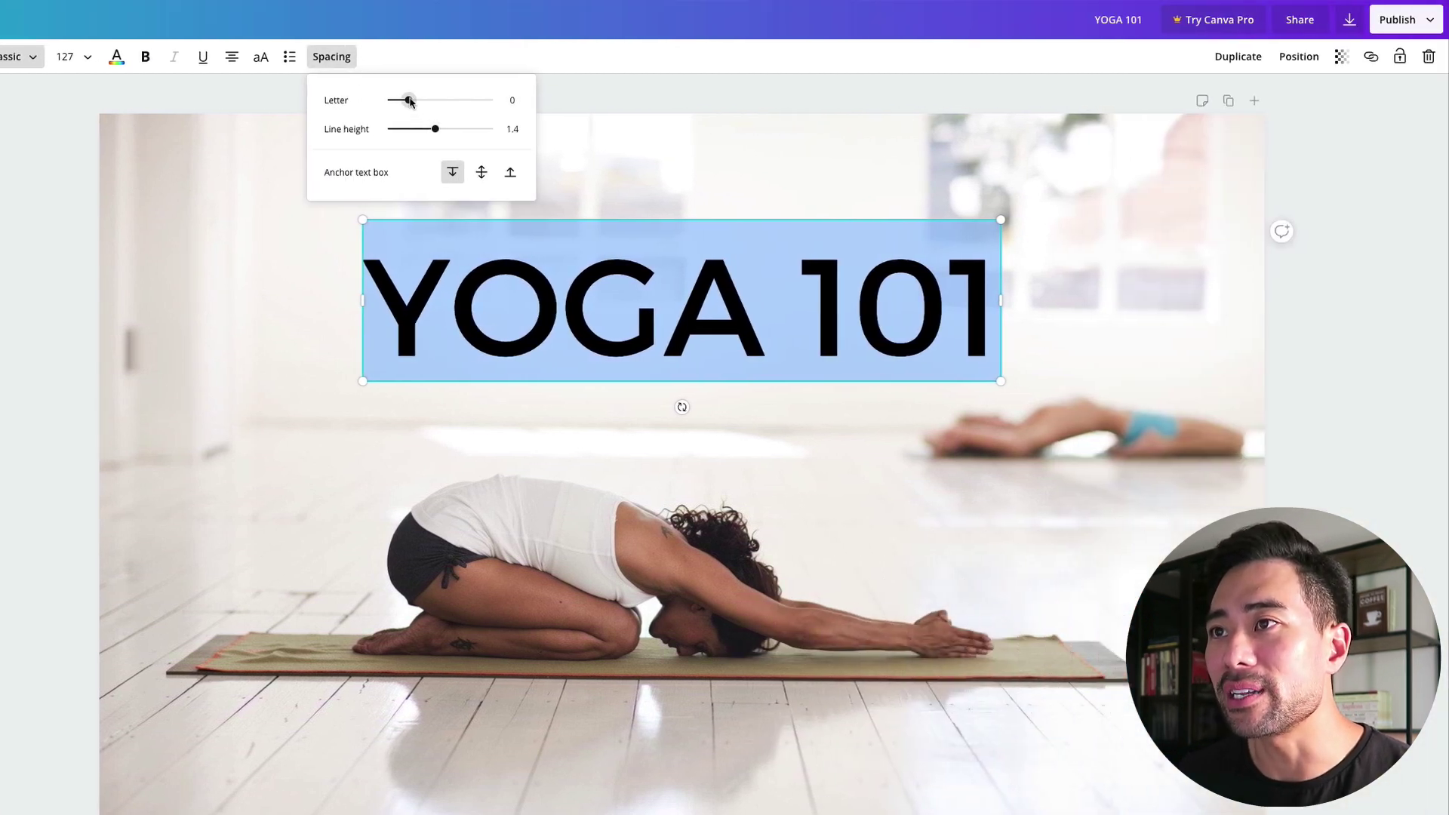
left_click_drag(410, 100, 426, 102)
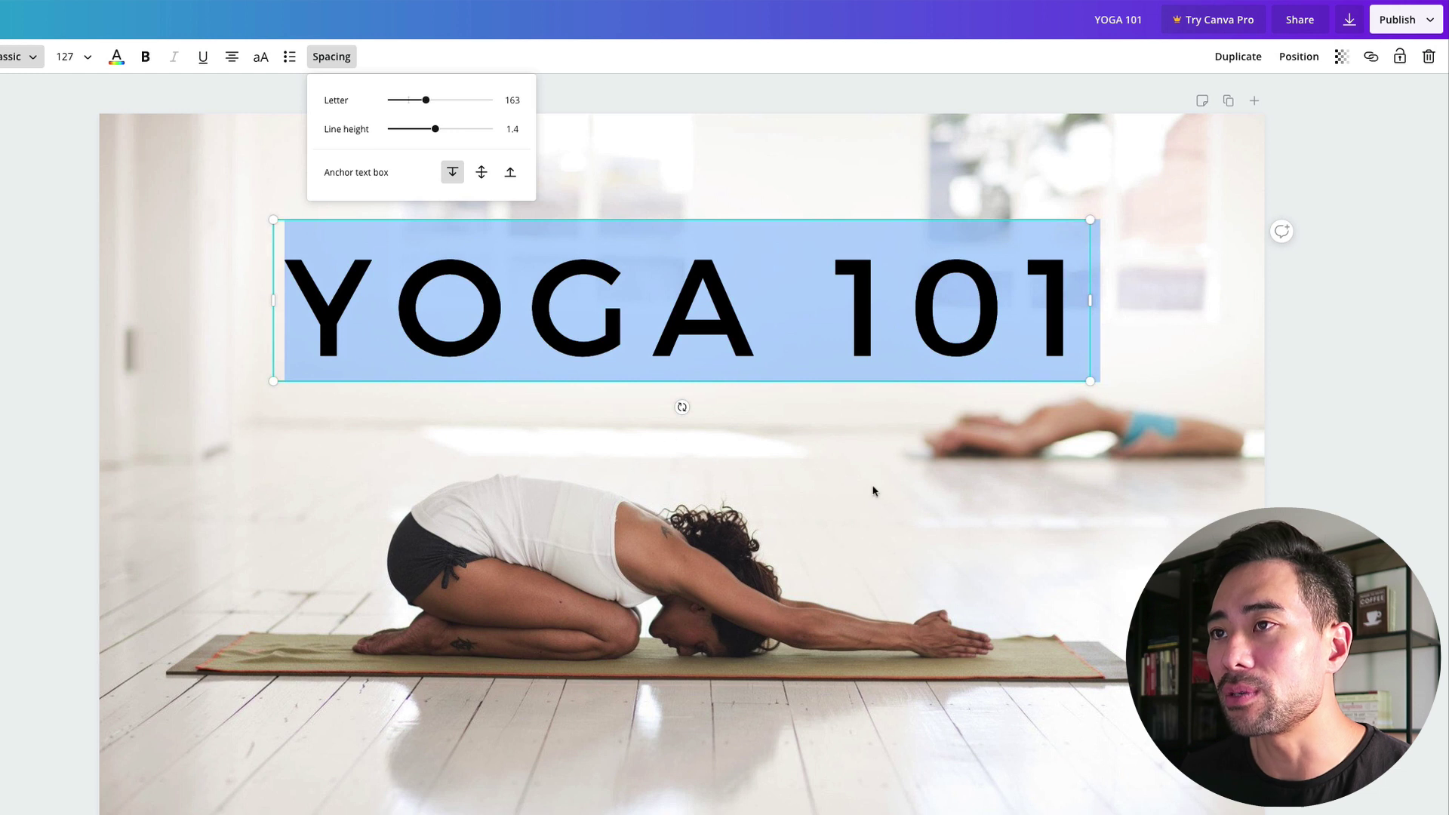
left_click(1184, 474)
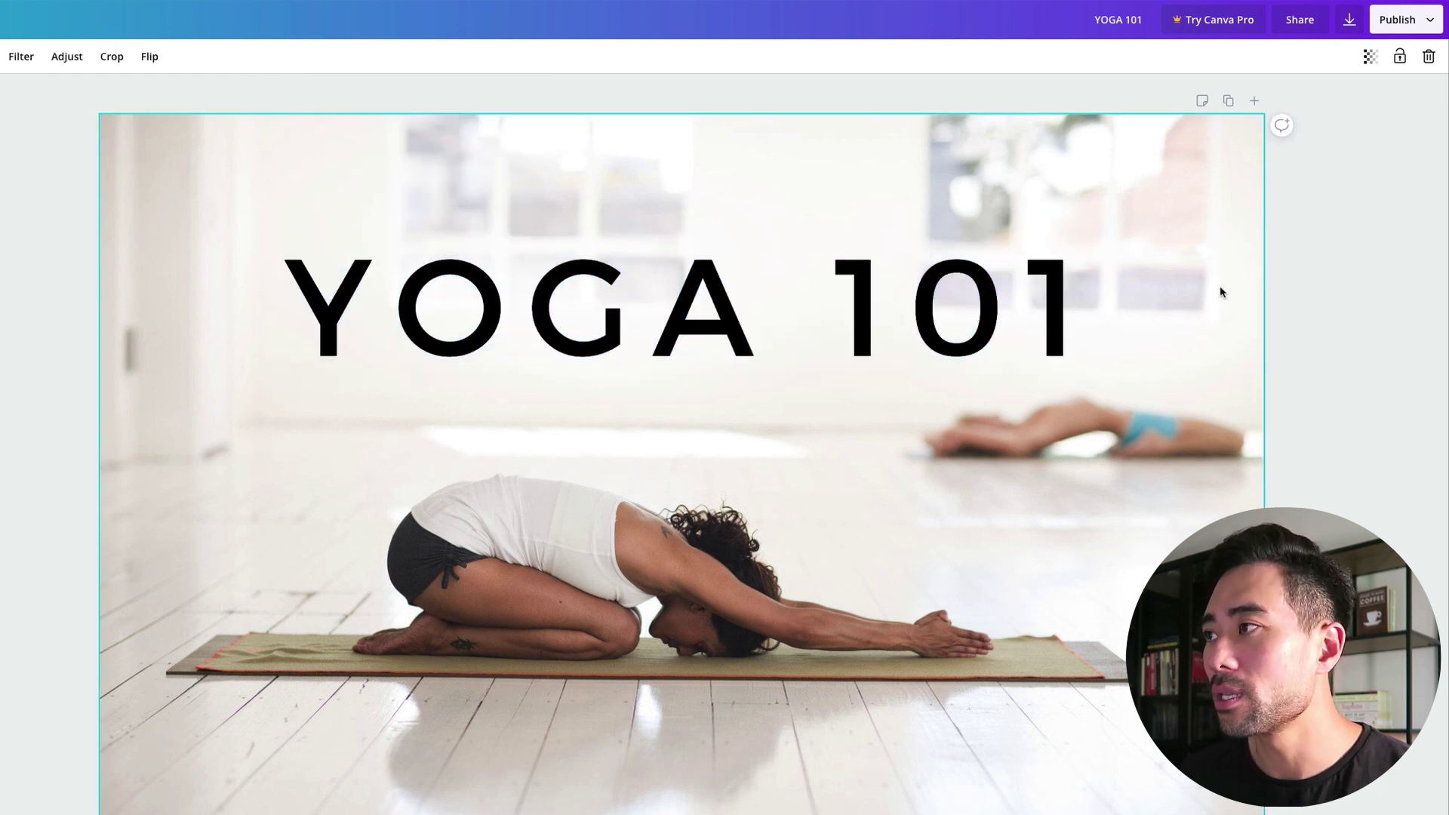
Download the 1440 x 900 px YOGA 101 design as a JPG.
left_click(1352, 21)
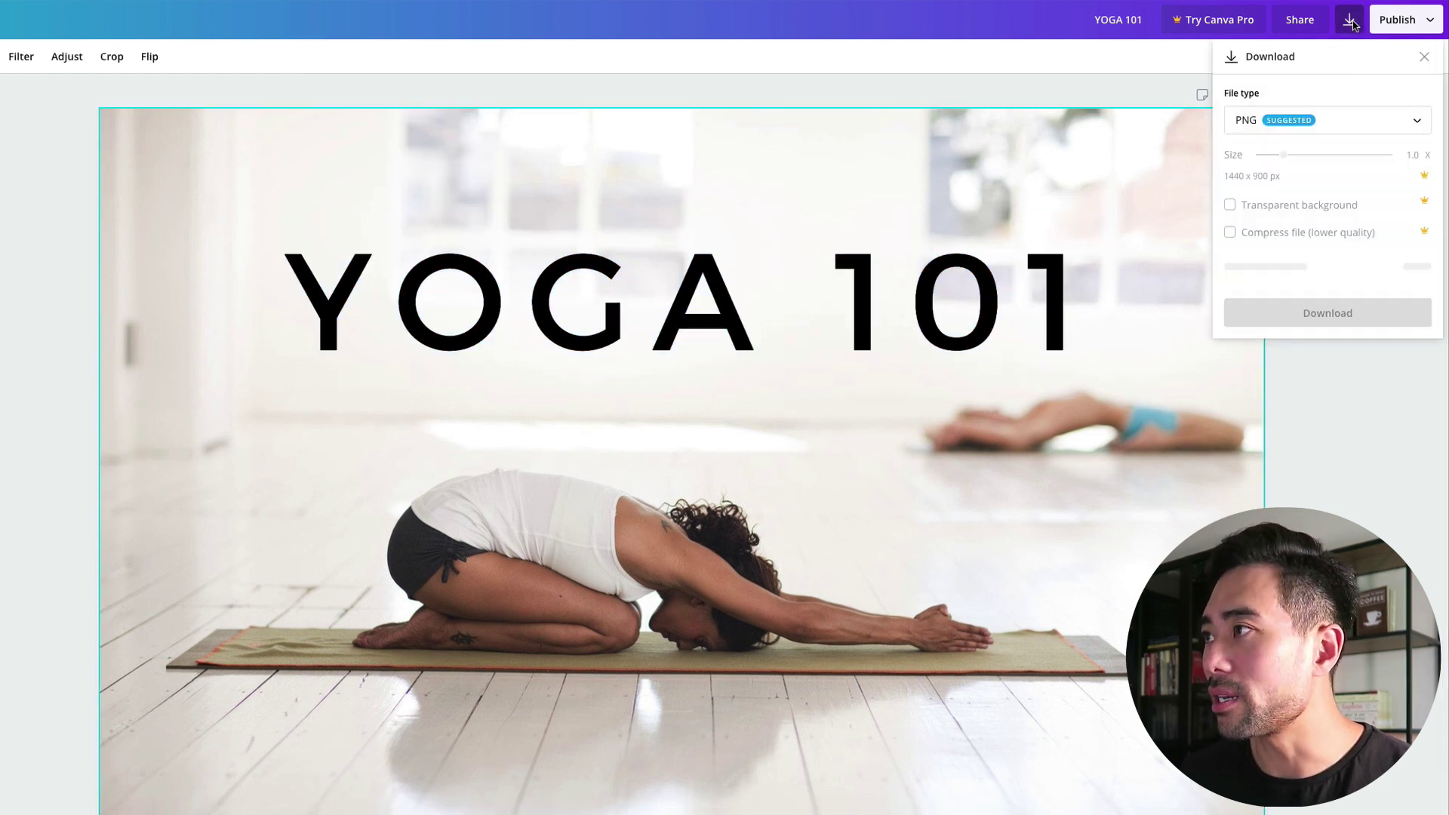
left_click(1283, 121)
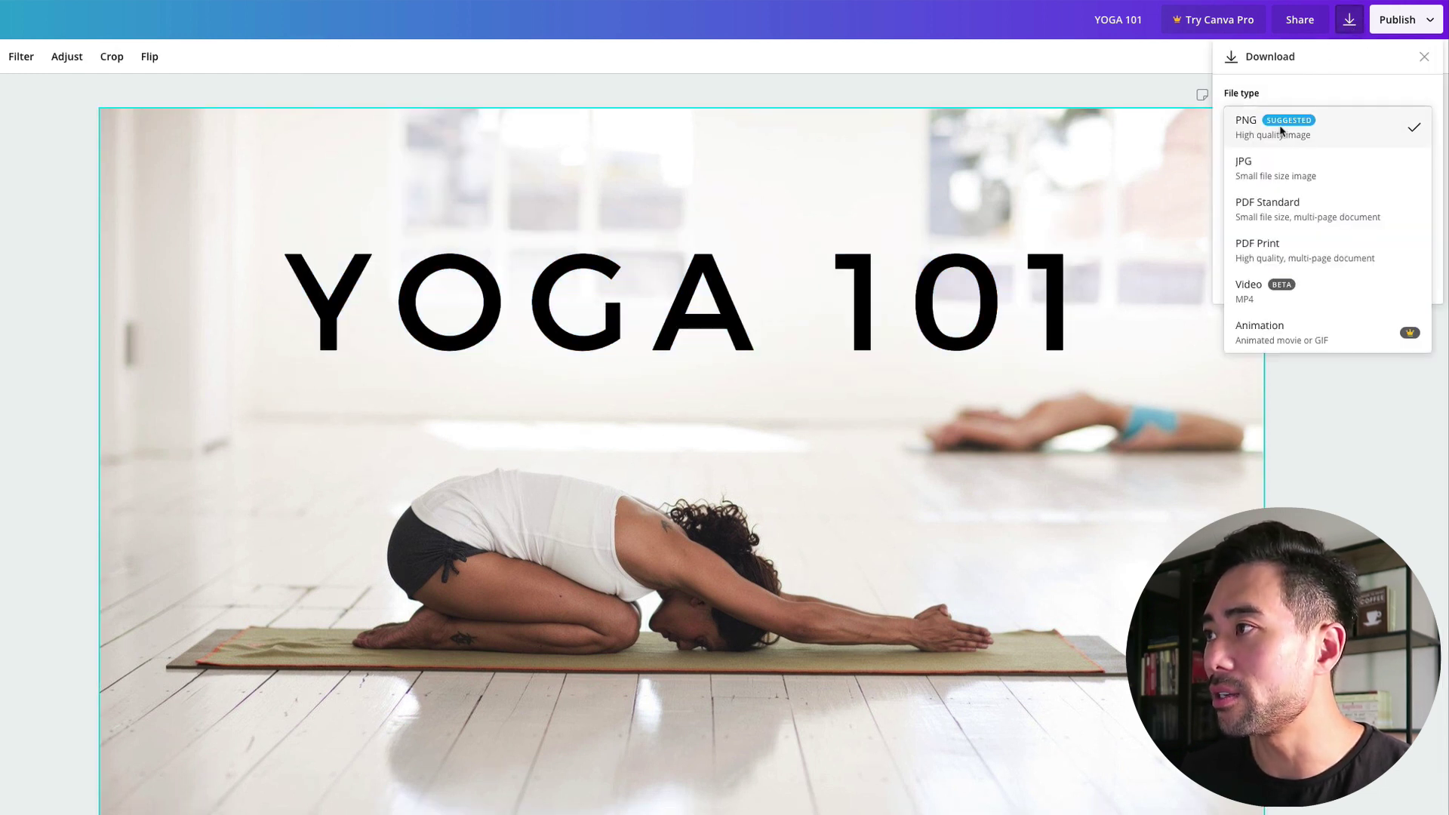
left_click(1277, 168)
left_click(1283, 268)
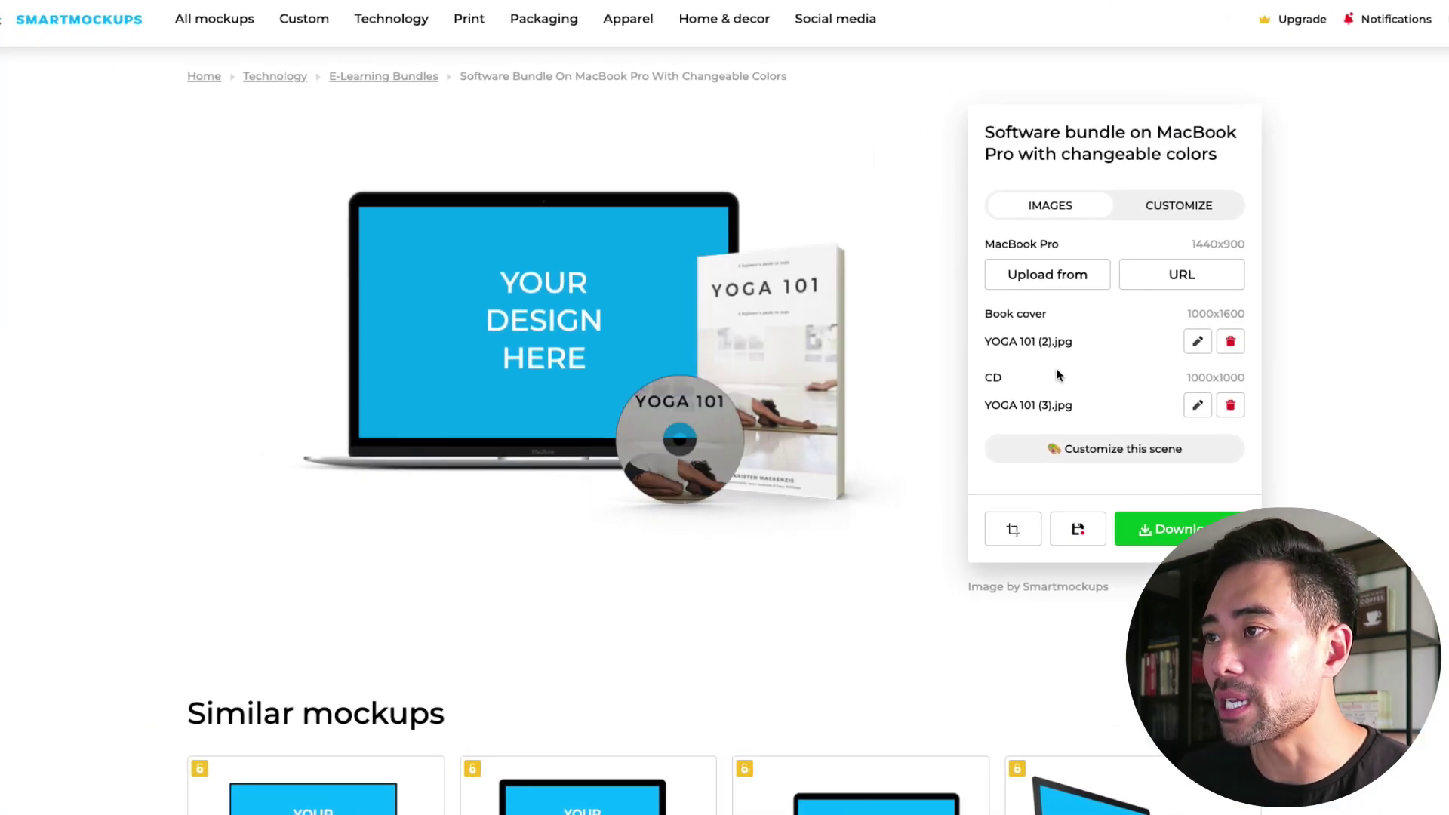
In Smartmockups, upload YOGA 101 (4).jpg as the mockup's MacBook Pro artwork and apply the crop.
left_click(1037, 275)
left_click(1066, 223)
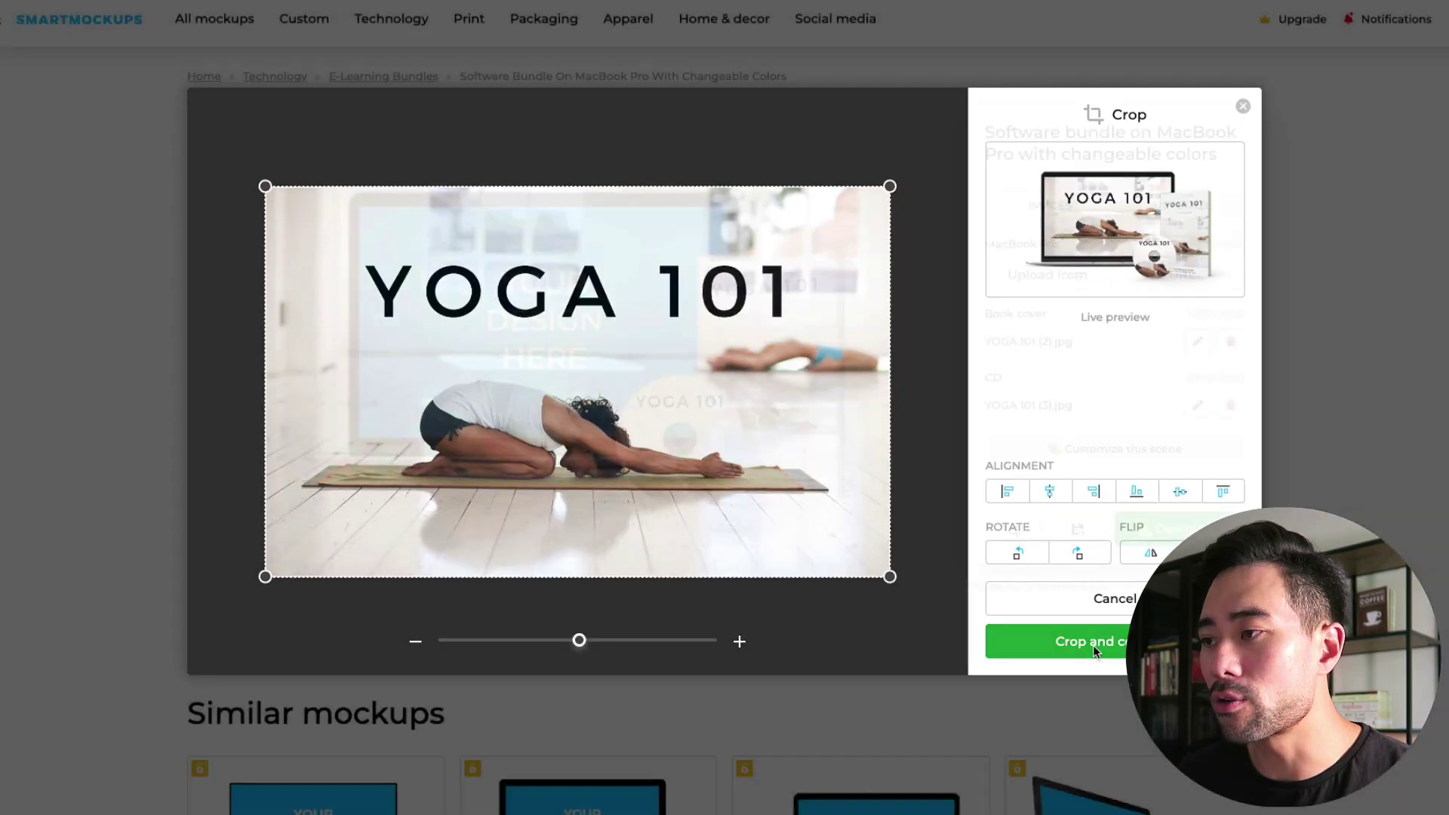
left_click(1112, 643)
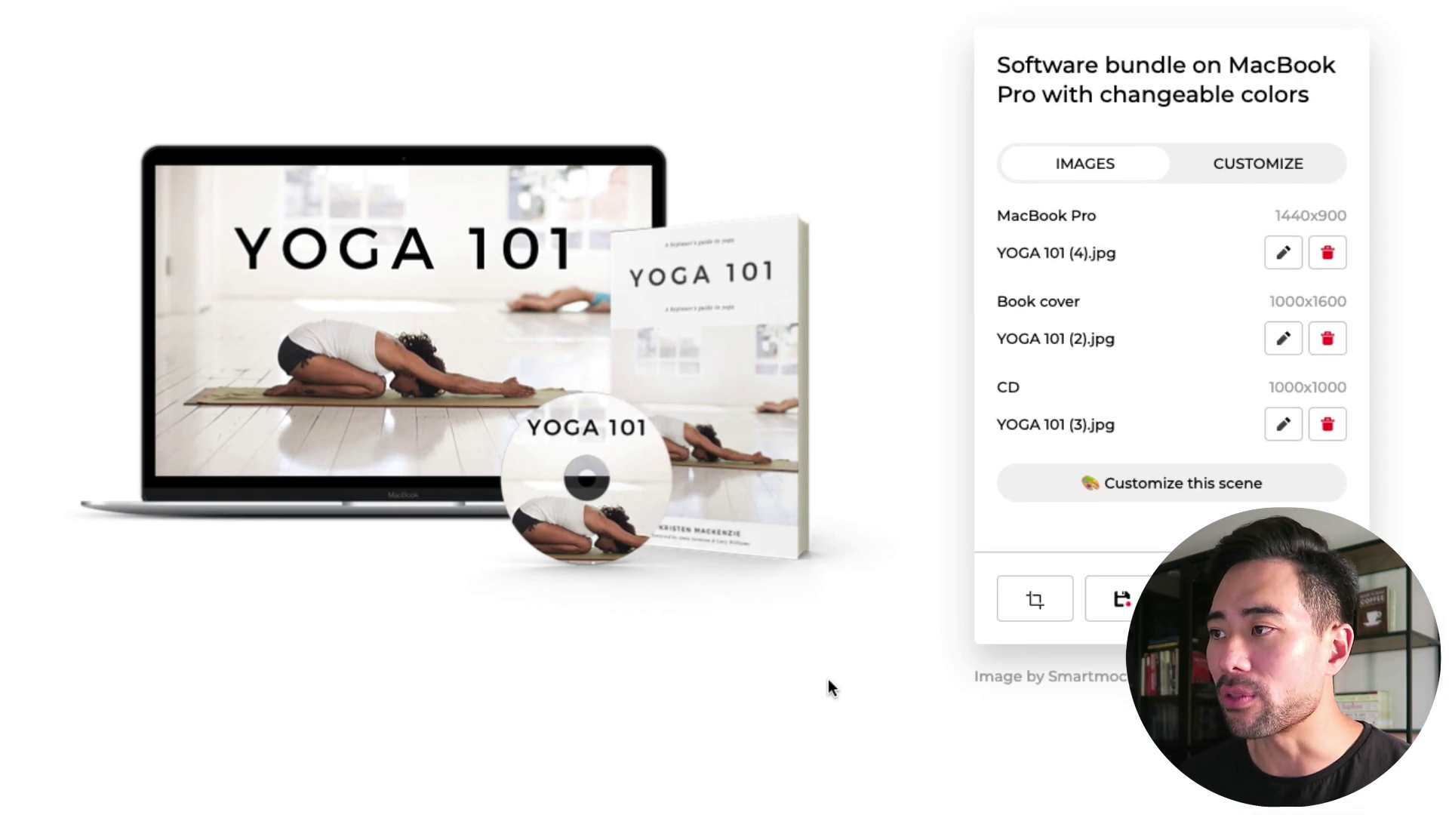
Try a transparent and a solid black background for the mockup, and set it to solid pink.
left_click(1256, 155)
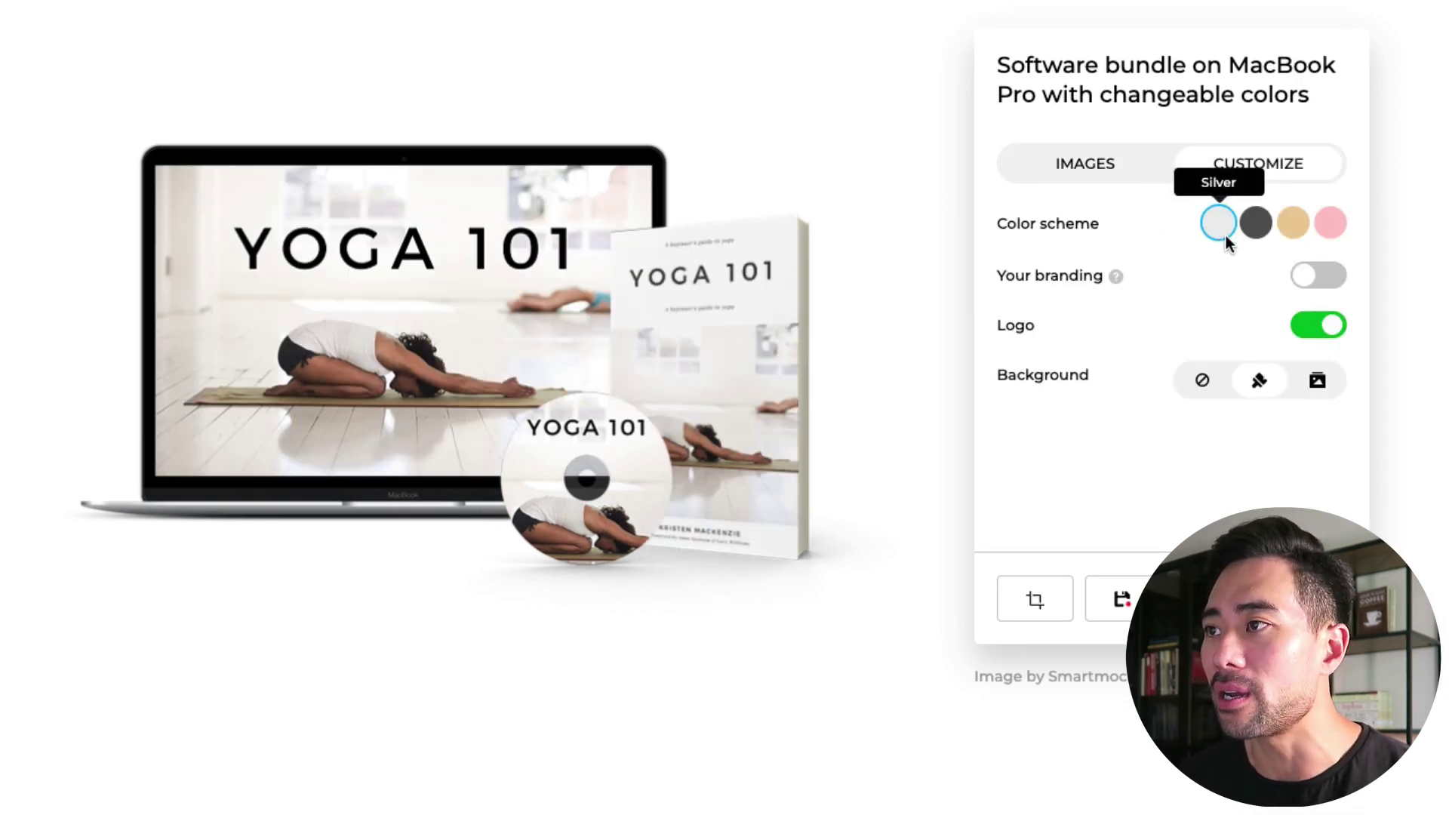
left_click(1203, 382)
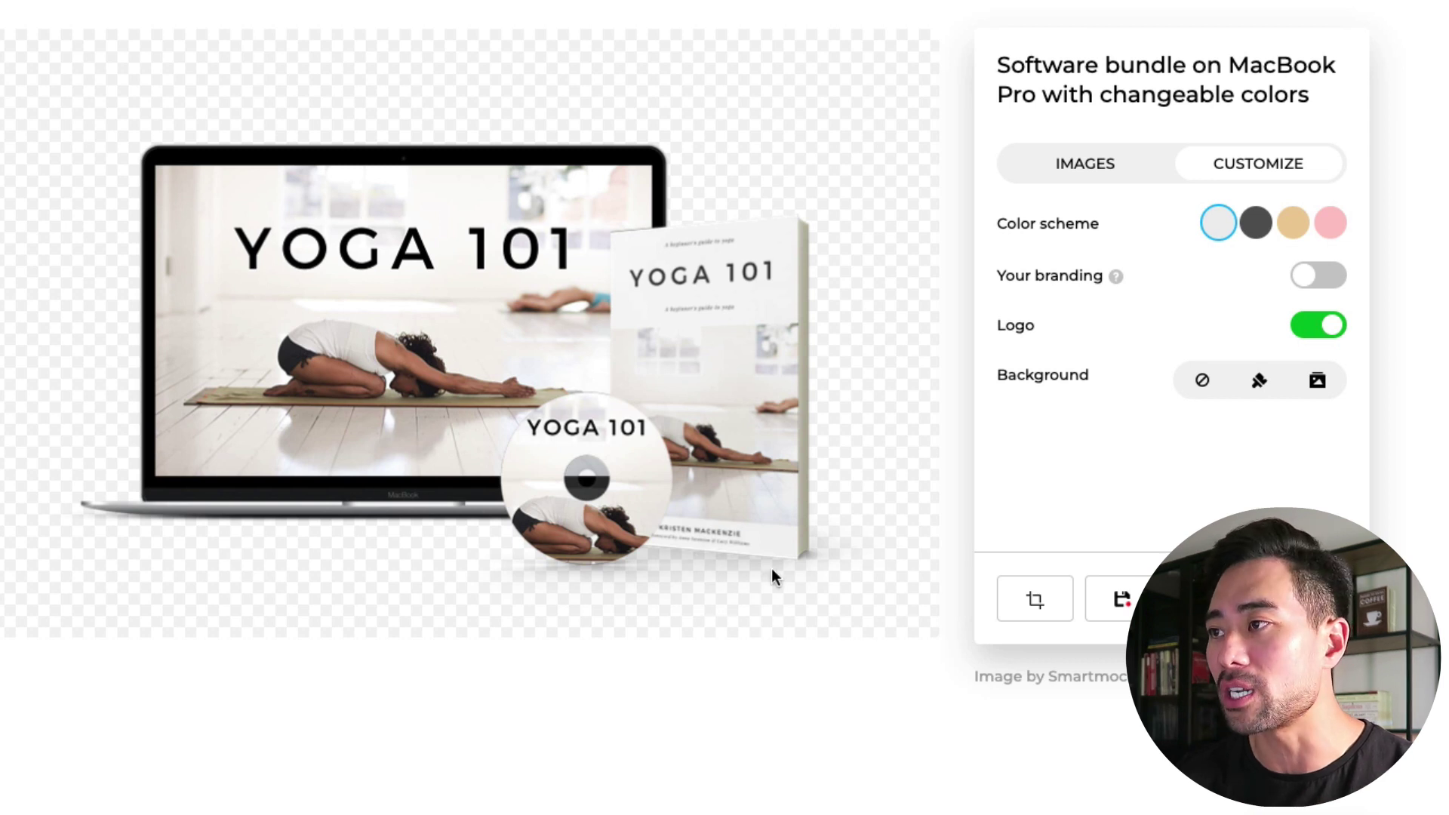
left_click(1260, 384)
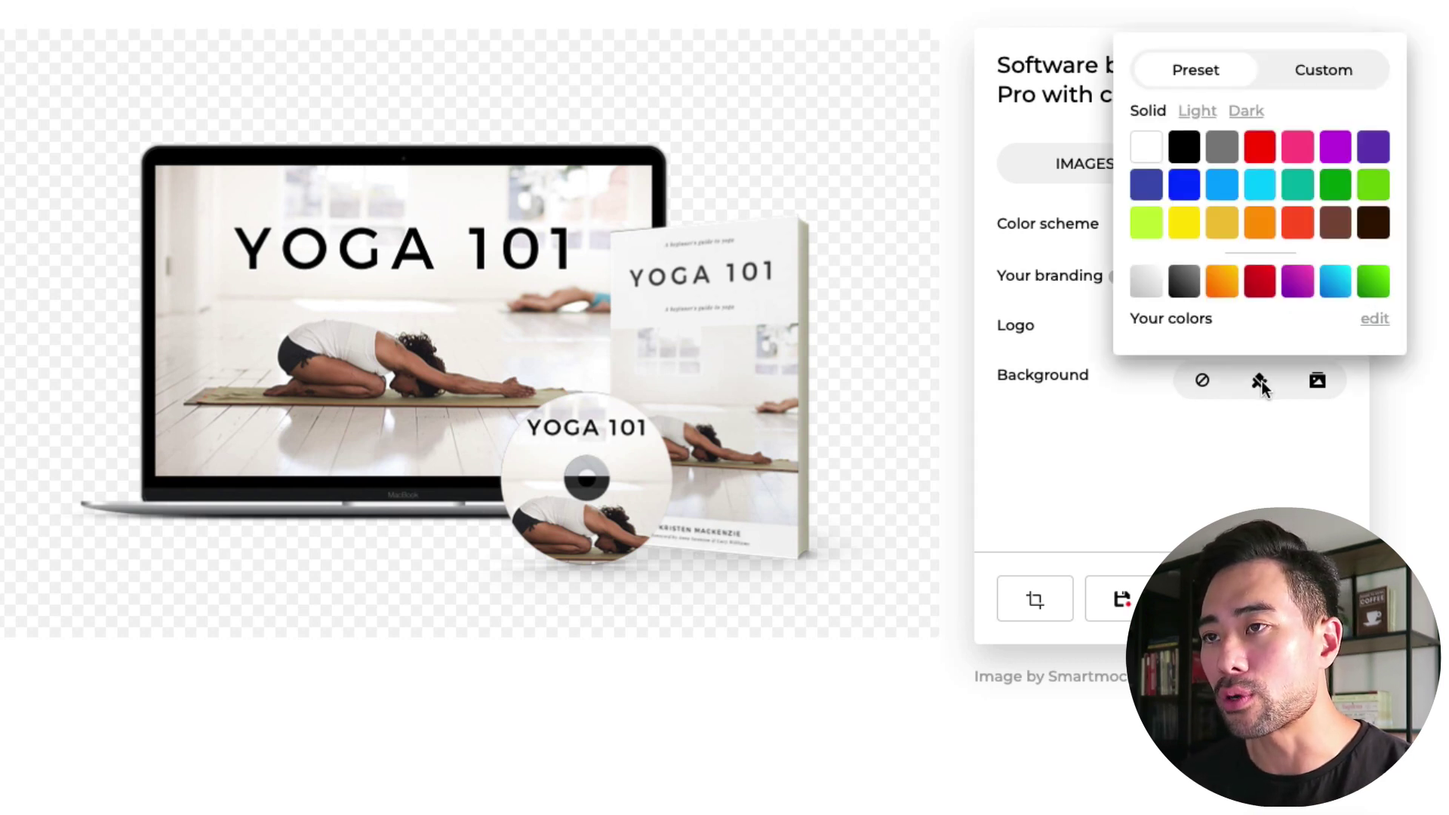
left_click(1184, 148)
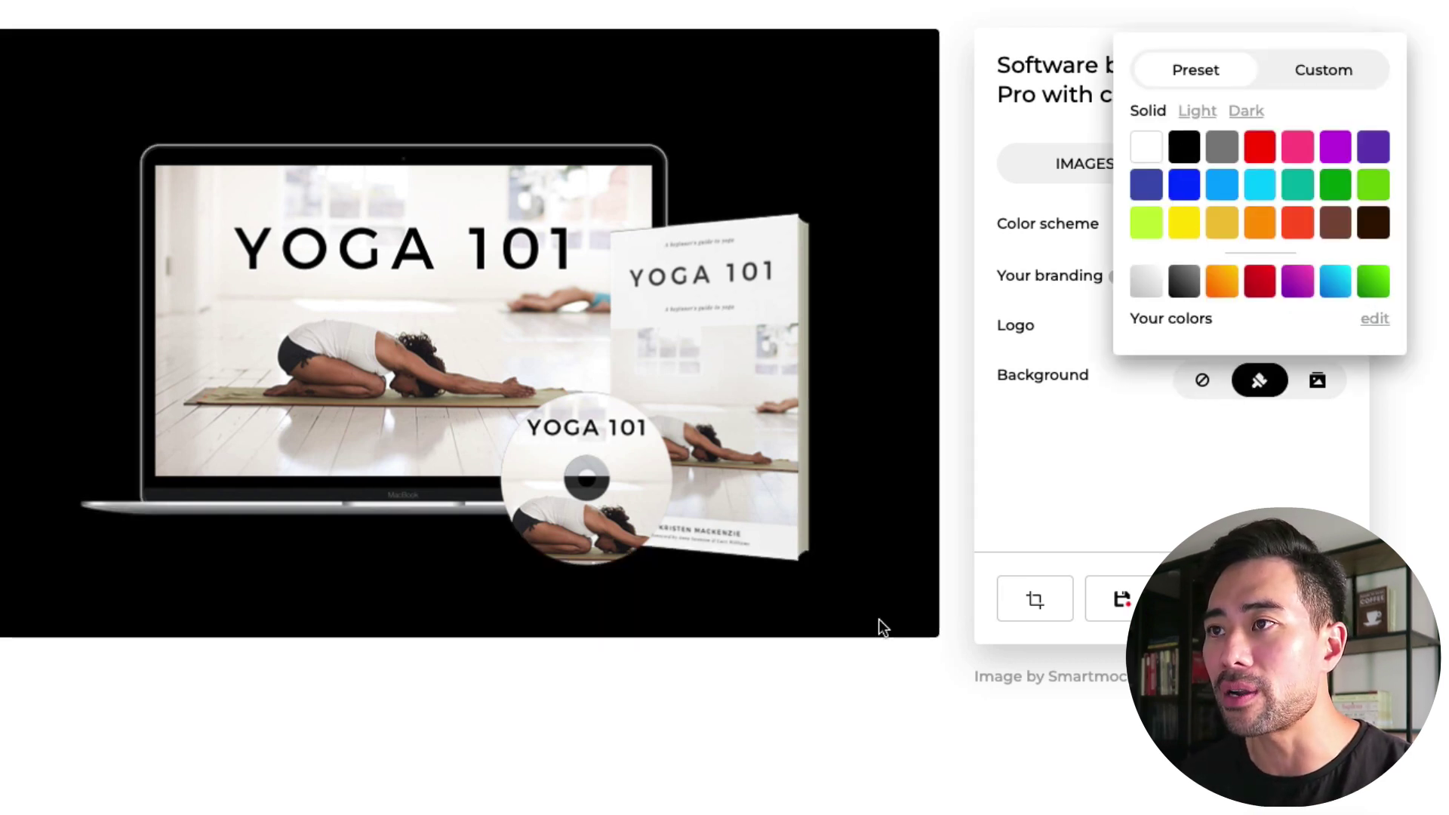
left_click(1297, 149)
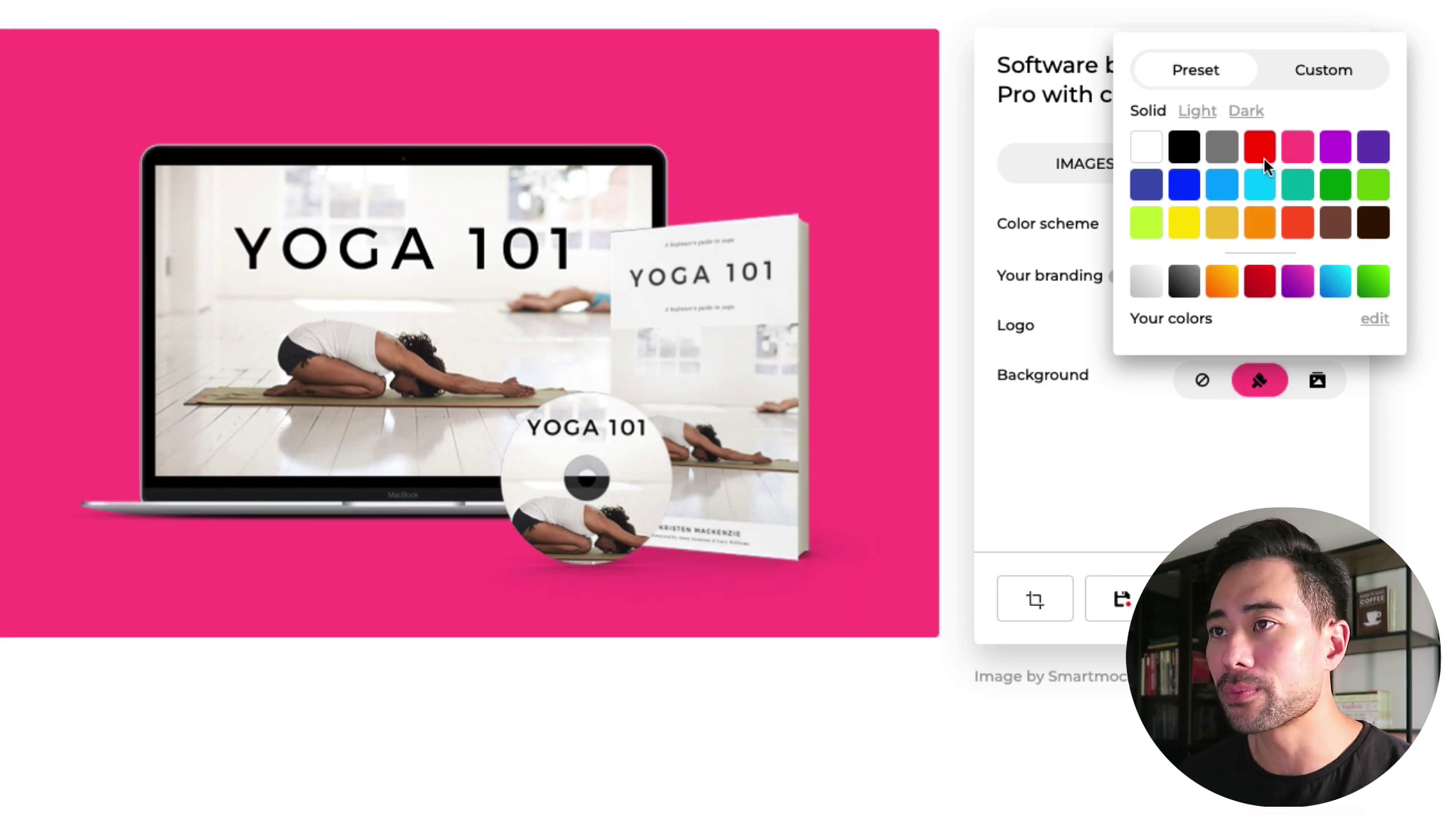